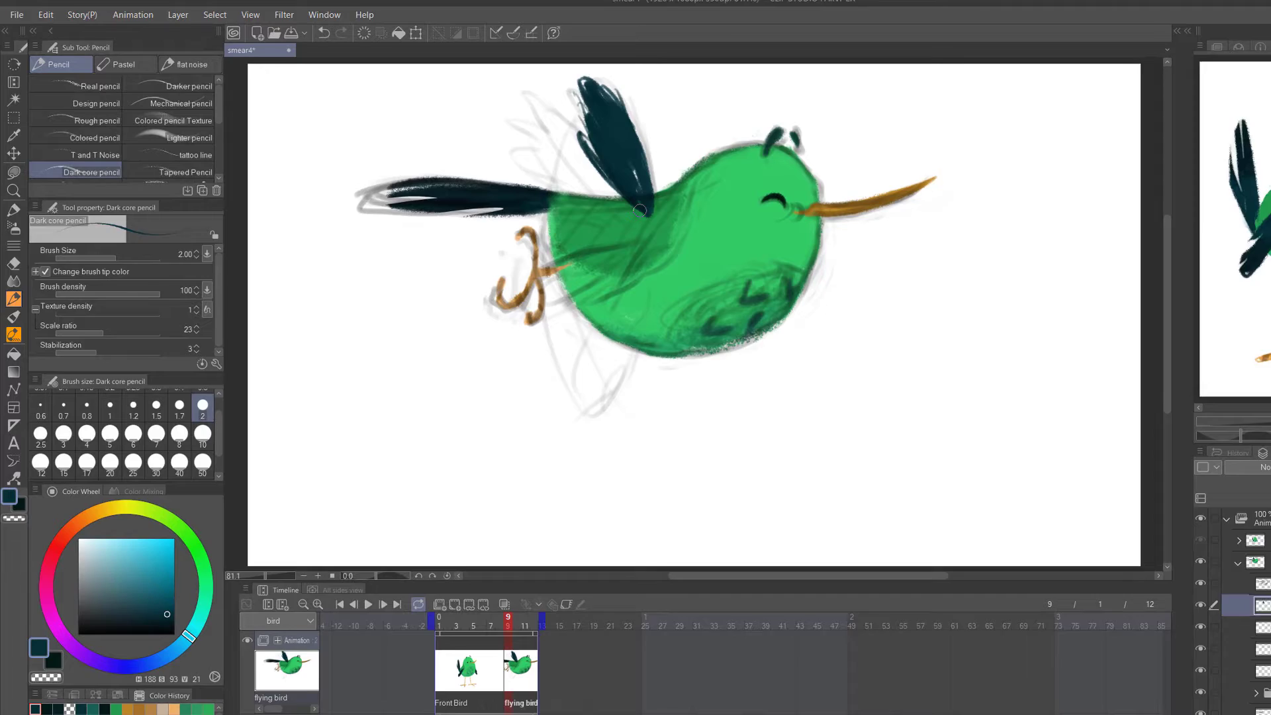
# Paint dark teal feather strokes for the flying bird's raised and lower wings with the Dark core pencil at size 2.
pyautogui.press('u')
pyautogui.moveTo(643, 206); pyautogui.dragTo(629, 179)
pyautogui.press('p')
pyautogui.moveTo(647, 230); pyautogui.dragTo(624, 245)
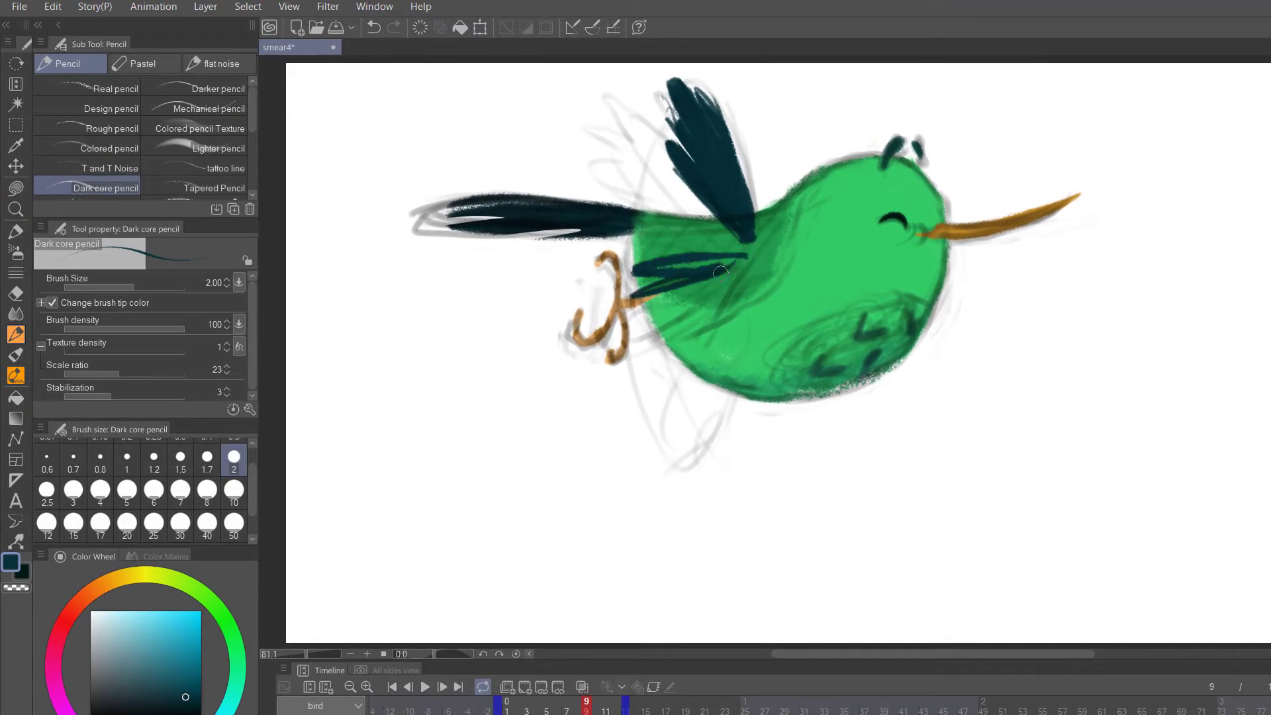
pyautogui.moveTo(720, 272); pyautogui.dragTo(662, 320)
pyautogui.moveTo(747, 247); pyautogui.dragTo(626, 207)
pyautogui.moveTo(686, 291); pyautogui.dragTo(634, 327)
pyautogui.press('c')
pyautogui.moveTo(757, 253)
pyautogui.mouseDown()
pyautogui.moveTo(679, 249)
pyautogui.moveTo(643, 271)
pyautogui.mouseUp()
pyautogui.press('c')
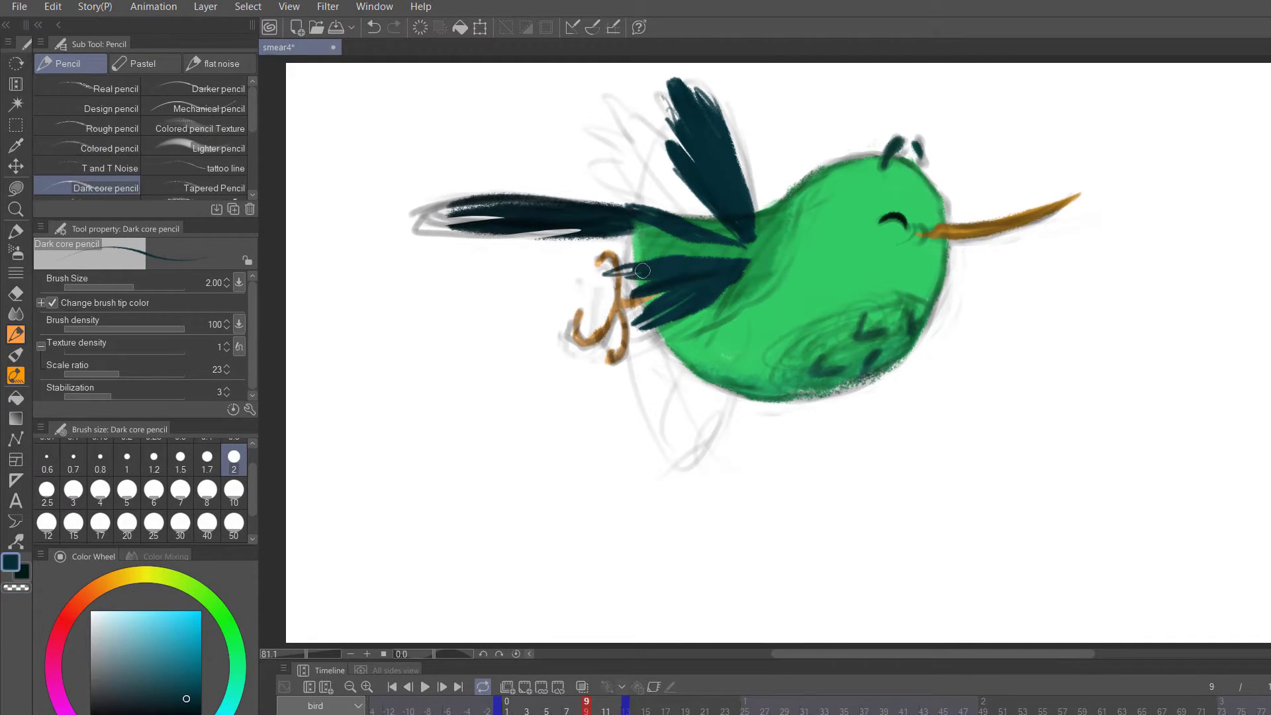
# Smear the raised wing's outer edges with the Dark Core Blender and fade its feathers with the Dark core pencil in transparent color.
pyautogui.click(16, 313)
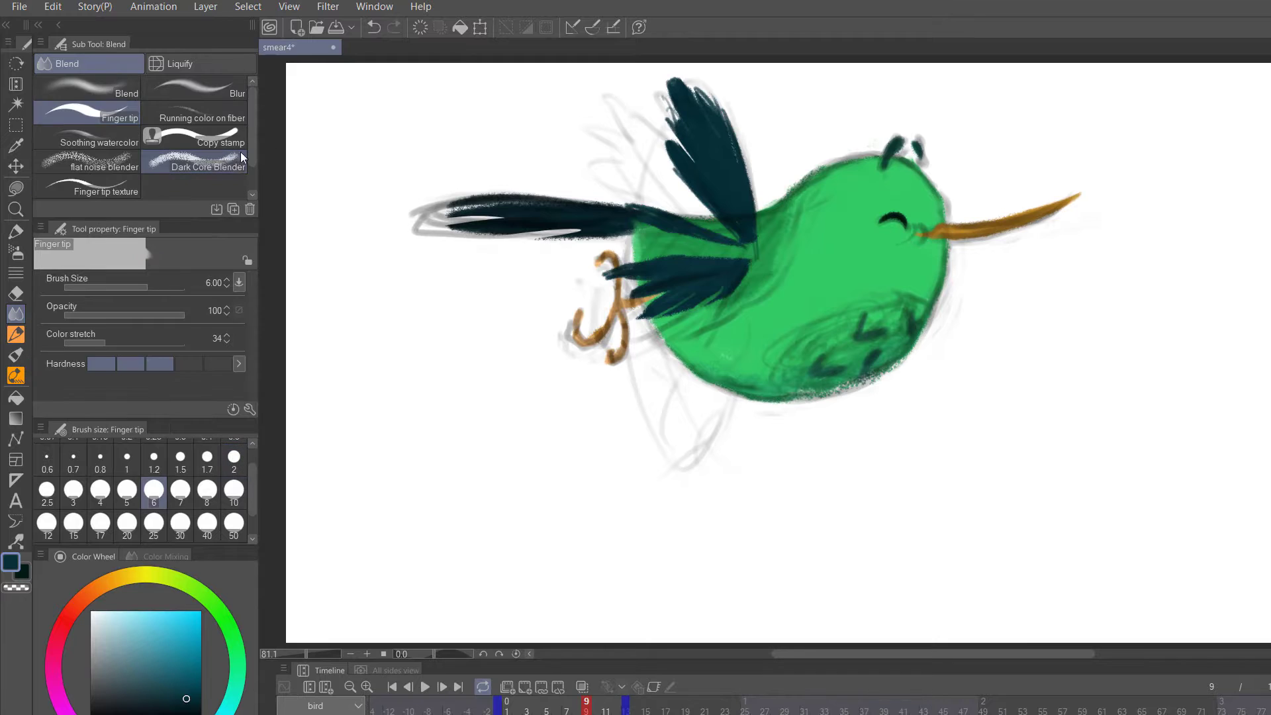
pyautogui.click(241, 157)
pyautogui.moveTo(688, 198); pyautogui.dragTo(652, 153)
pyautogui.press('p')
pyautogui.moveTo(715, 112)
pyautogui.mouseDown()
pyautogui.moveTo(662, 205)
pyautogui.moveTo(722, 166)
pyautogui.mouseUp()
pyautogui.press('c')
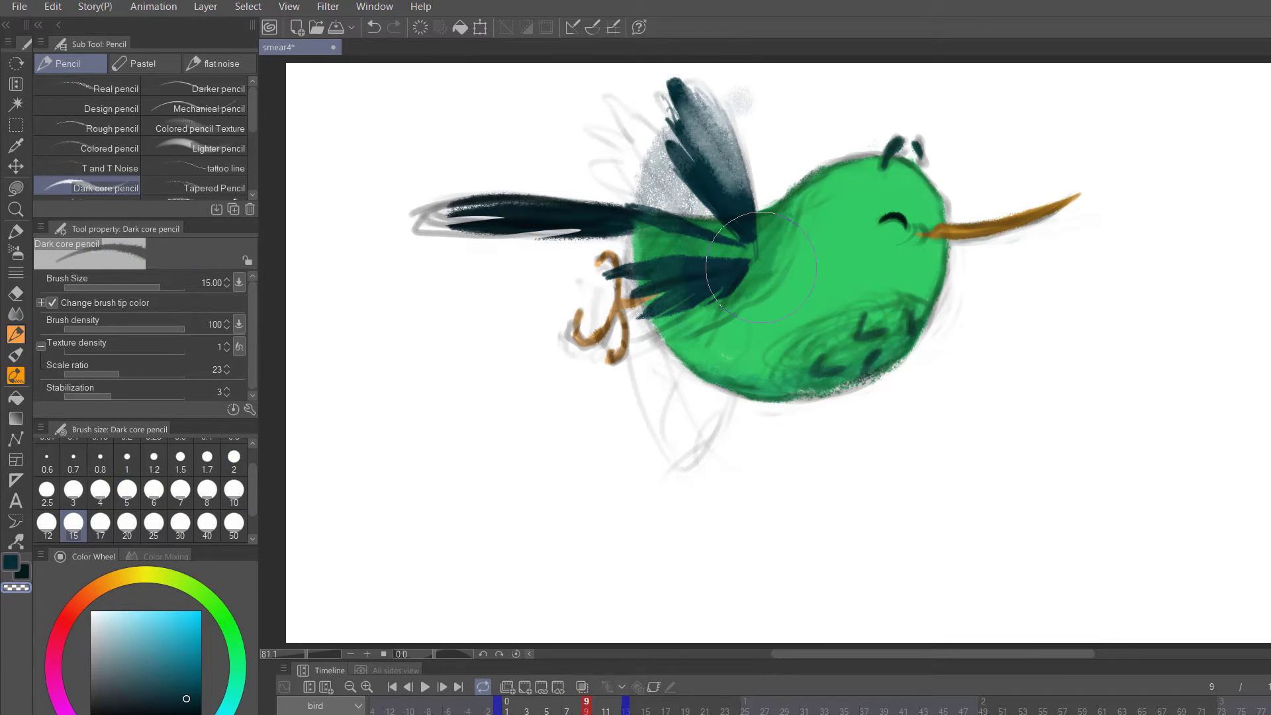
# Soften the lower wing, pick the dark wing color, and add fine feather streaks to both wings at brush size 3.
pyautogui.moveTo(735, 306); pyautogui.dragTo(635, 292)
pyautogui.keyDown('alt'); pyautogui.click(734, 215); pyautogui.keyUp('alt')
pyautogui.moveTo(748, 231); pyautogui.dragTo(689, 126)
pyautogui.click(73, 491)
pyautogui.moveTo(696, 216); pyautogui.dragTo(653, 182)
pyautogui.moveTo(738, 248); pyautogui.dragTo(586, 278)
pyautogui.moveTo(692, 300); pyautogui.dragTo(611, 327)
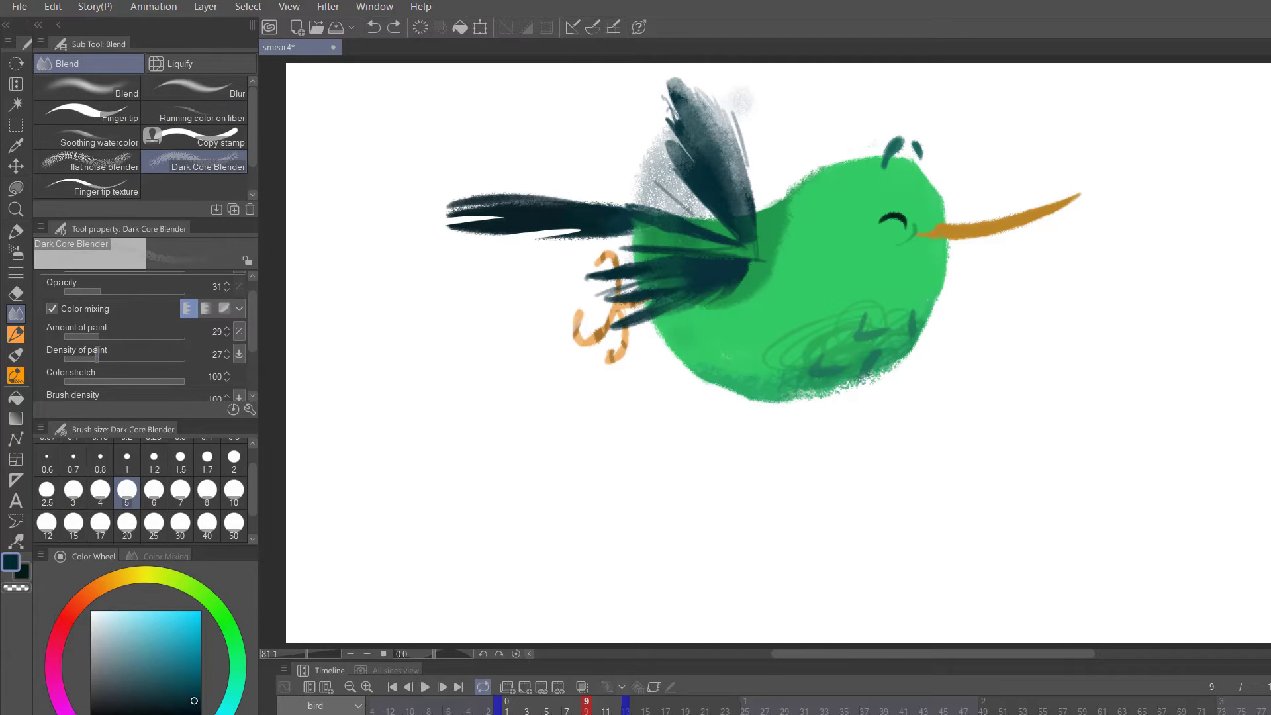
# Blend the area behind both wings, fade the feather edges with a size 20 transparent Dark core pencil and eraser, and save the file.
pyautogui.moveTo(688, 76); pyautogui.dragTo(629, 162)
pyautogui.moveTo(612, 242); pyautogui.dragTo(589, 291)
pyautogui.click(16, 334)
pyautogui.click(127, 525)
pyautogui.moveTo(676, 301); pyautogui.dragTo(612, 328)
pyautogui.moveTo(696, 100); pyautogui.dragTo(741, 132)
pyautogui.moveTo(74, 332); pyautogui.dragTo(184, 332)
pyautogui.hotkey('ctrl', 's')
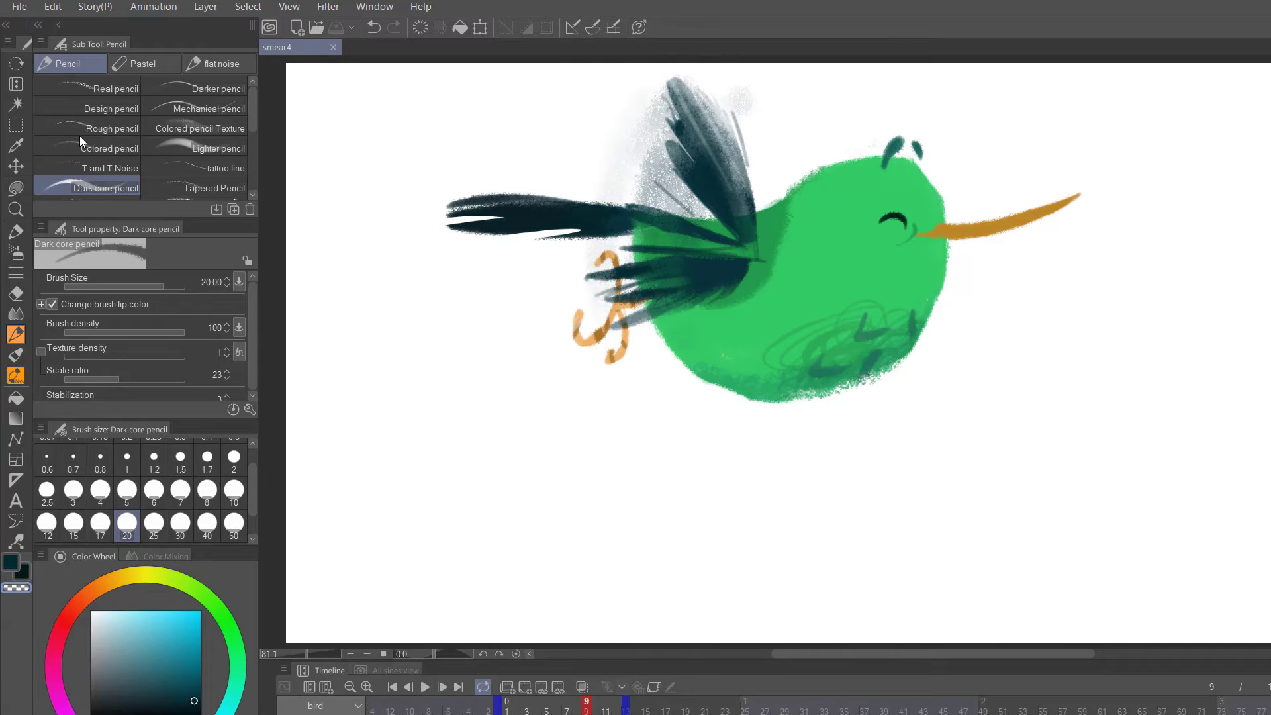
pyautogui.press('e')
pyautogui.moveTo(662, 199); pyautogui.dragTo(735, 133)
pyautogui.moveTo(629, 317); pyautogui.dragTo(742, 165)
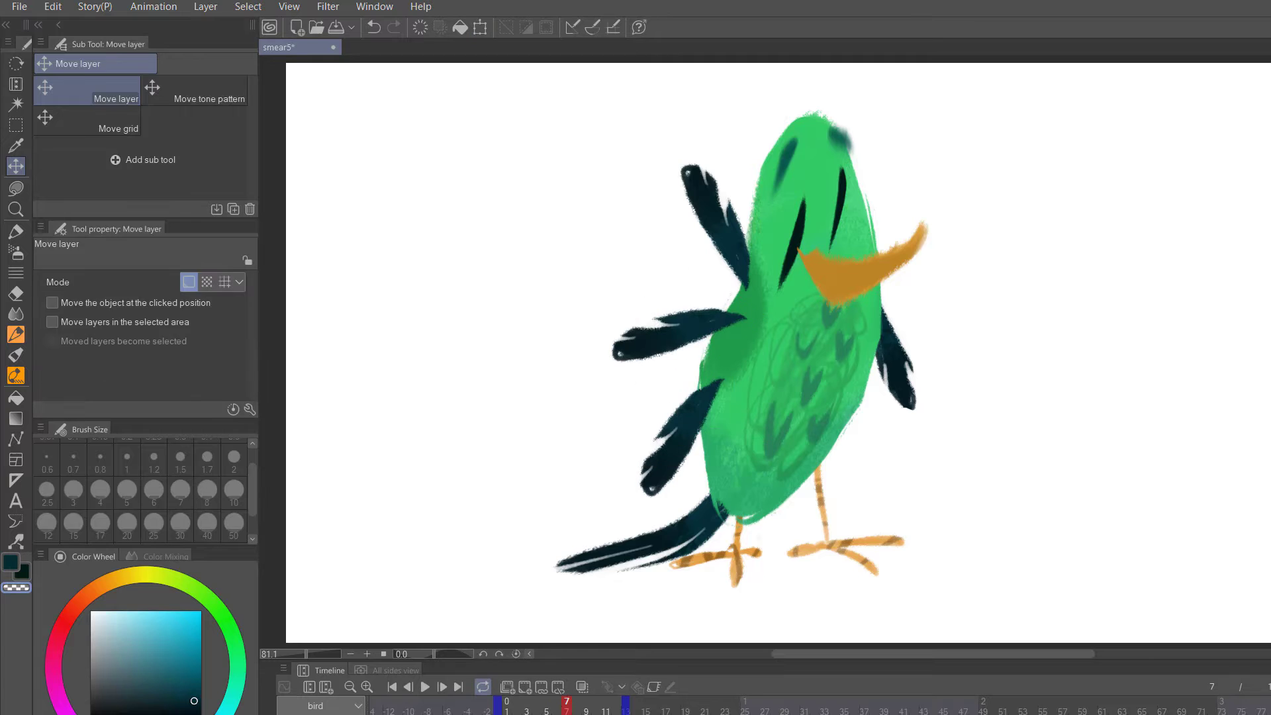
# Smear the uppermost feather of the stretched front-facing bird on frame 7 with the Dark Core Blender at size 8.
pyautogui.press('j')
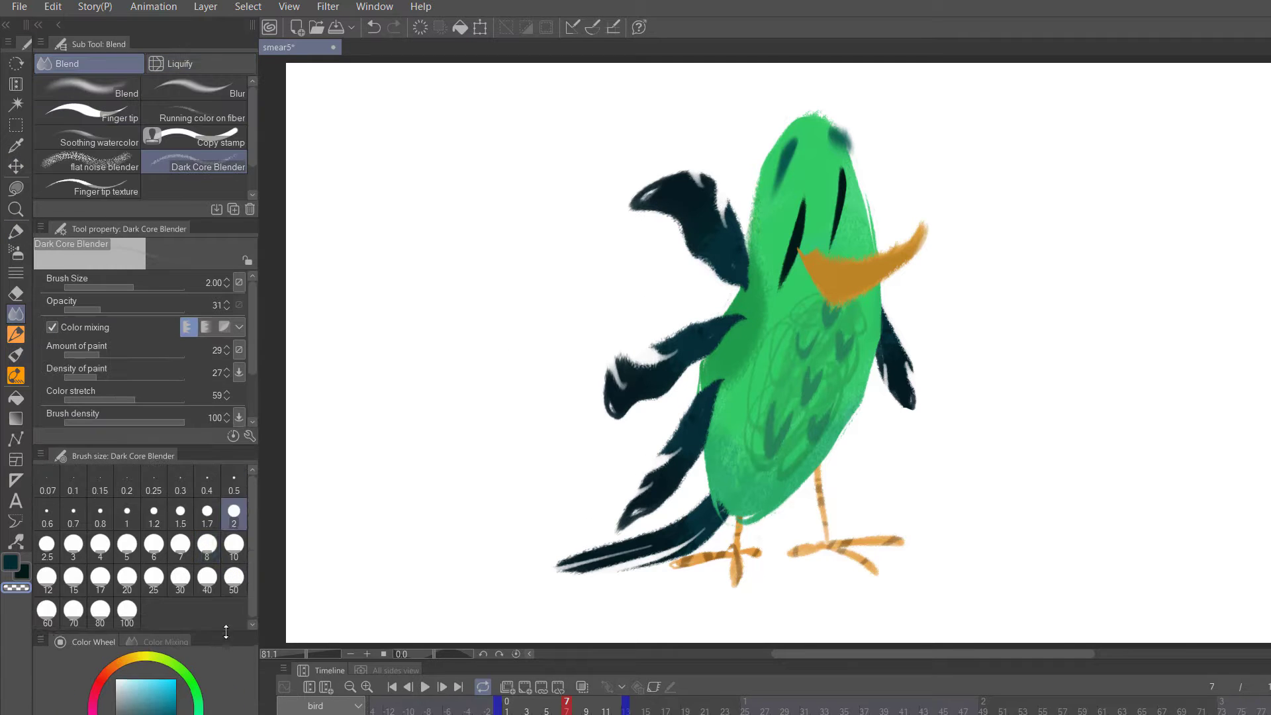
pyautogui.moveTo(653, 199); pyautogui.dragTo(692, 215)
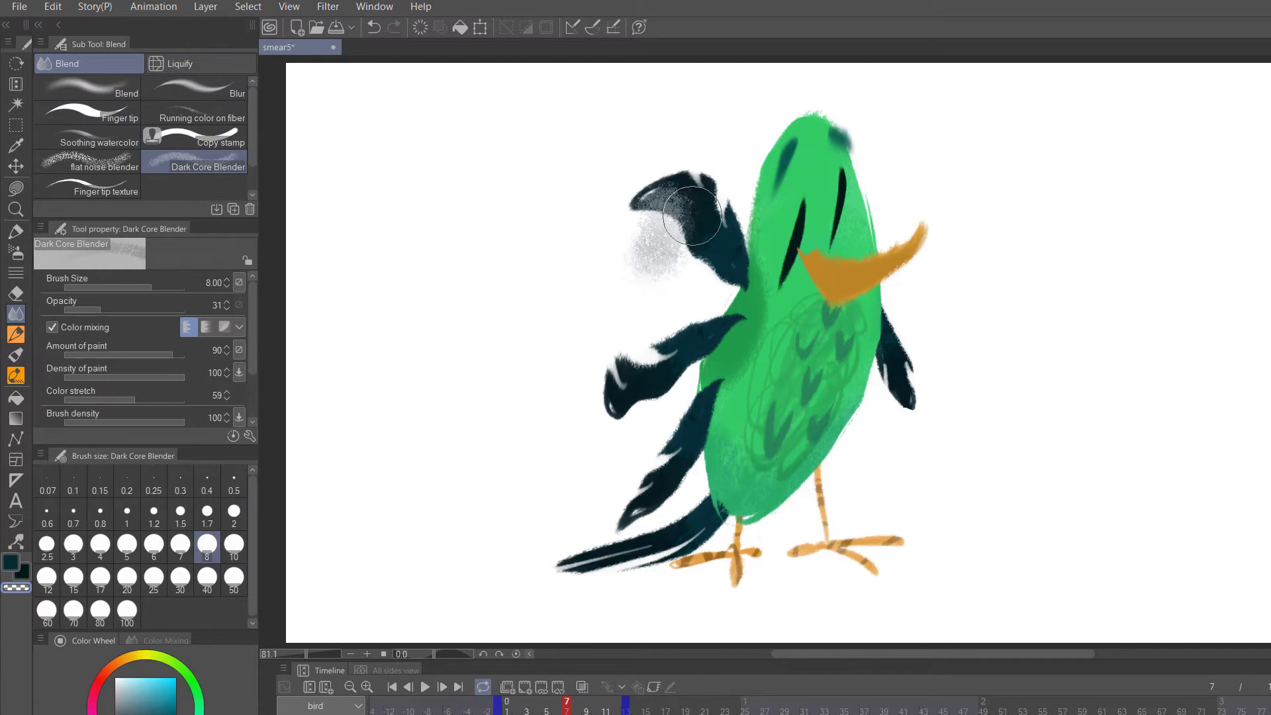
pyautogui.click(555, 710)
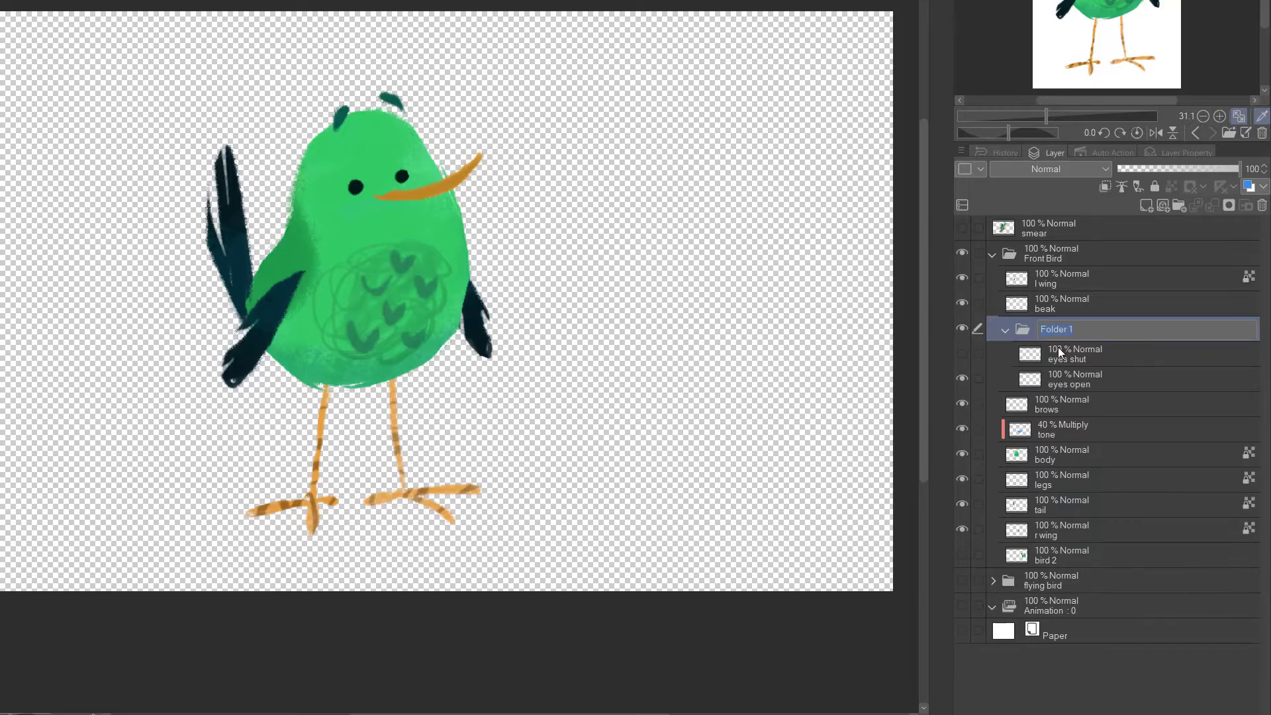
# Name the folder of open and shut eye layers "eyes", then collapse it and the Front Bird folder.
pyautogui.click(1006, 329)
pyautogui.rightClick(1104, 400)
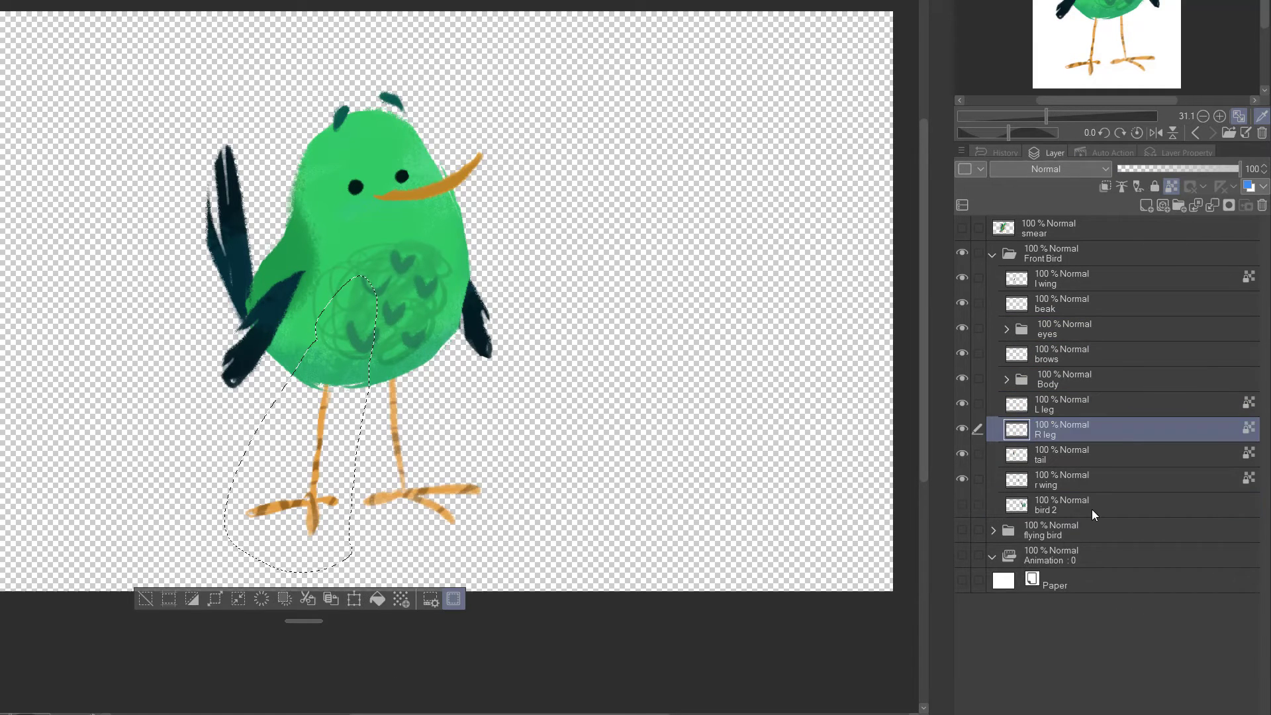
pyautogui.click(1065, 481)
pyautogui.click(993, 256)
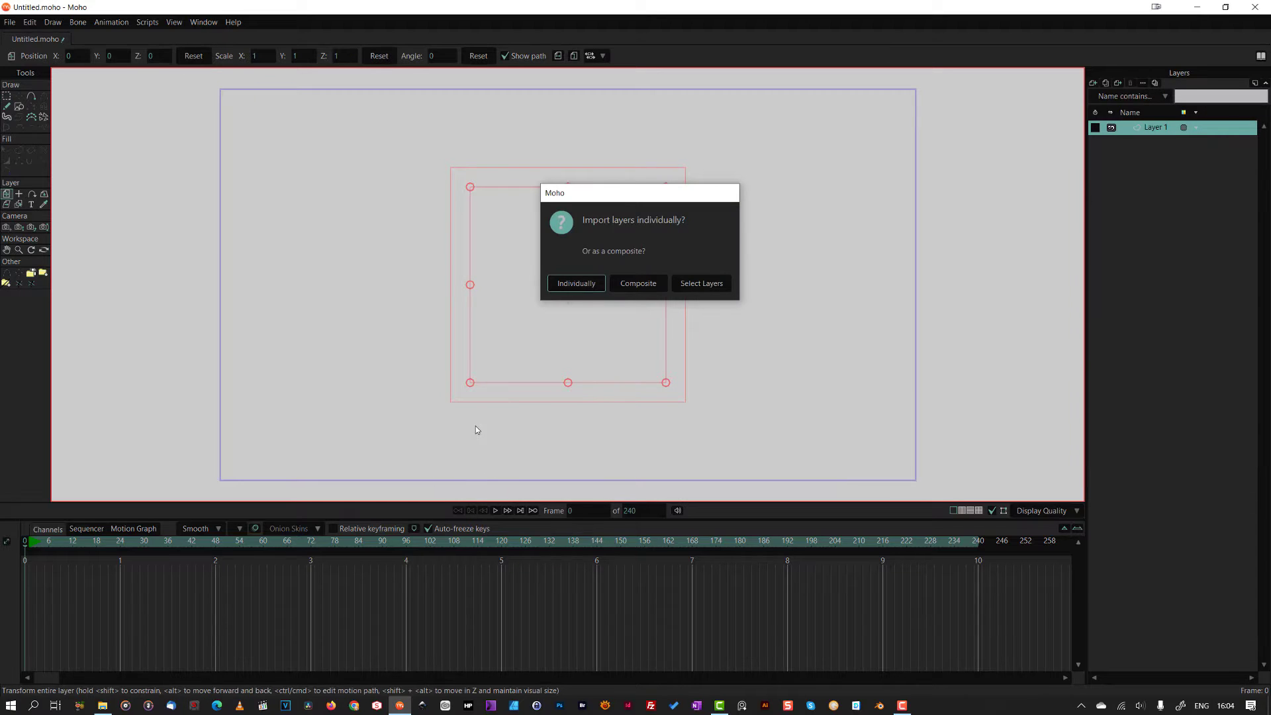
# In Moho, import the layers of smear.psd individually and check the eyes group inside Front Bird.
pyautogui.click(576, 284)
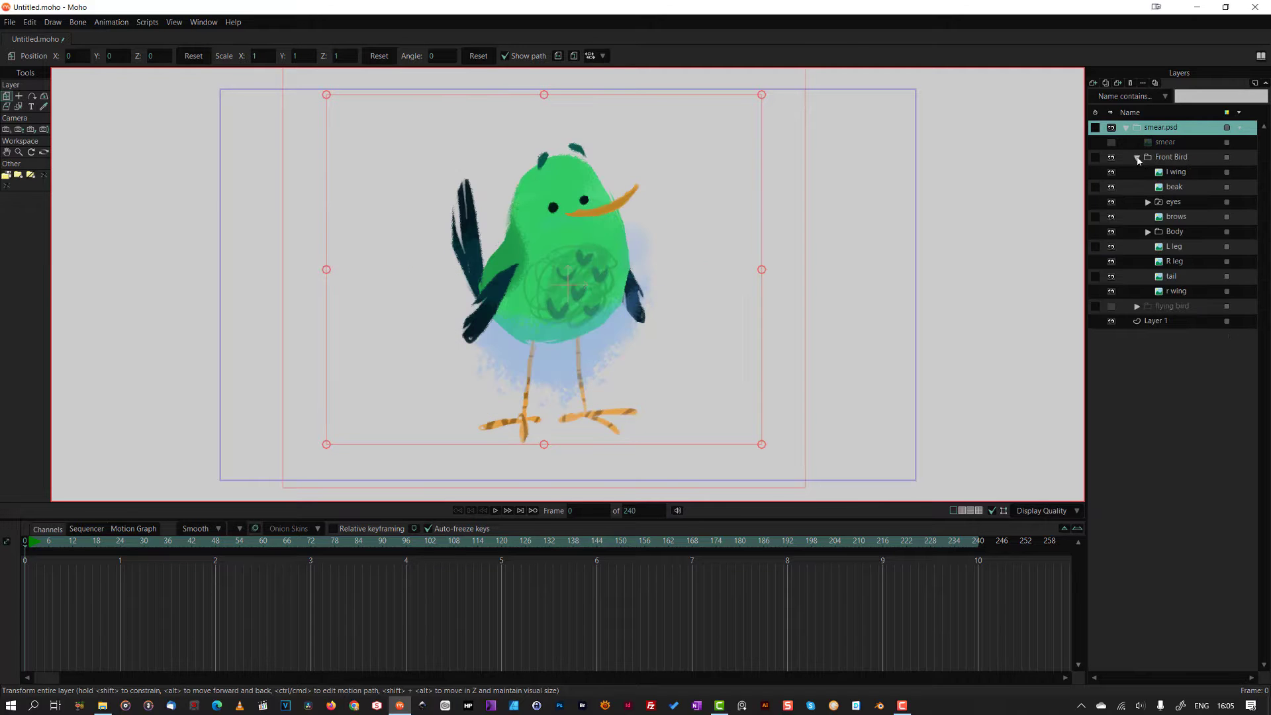
pyautogui.click(1148, 202)
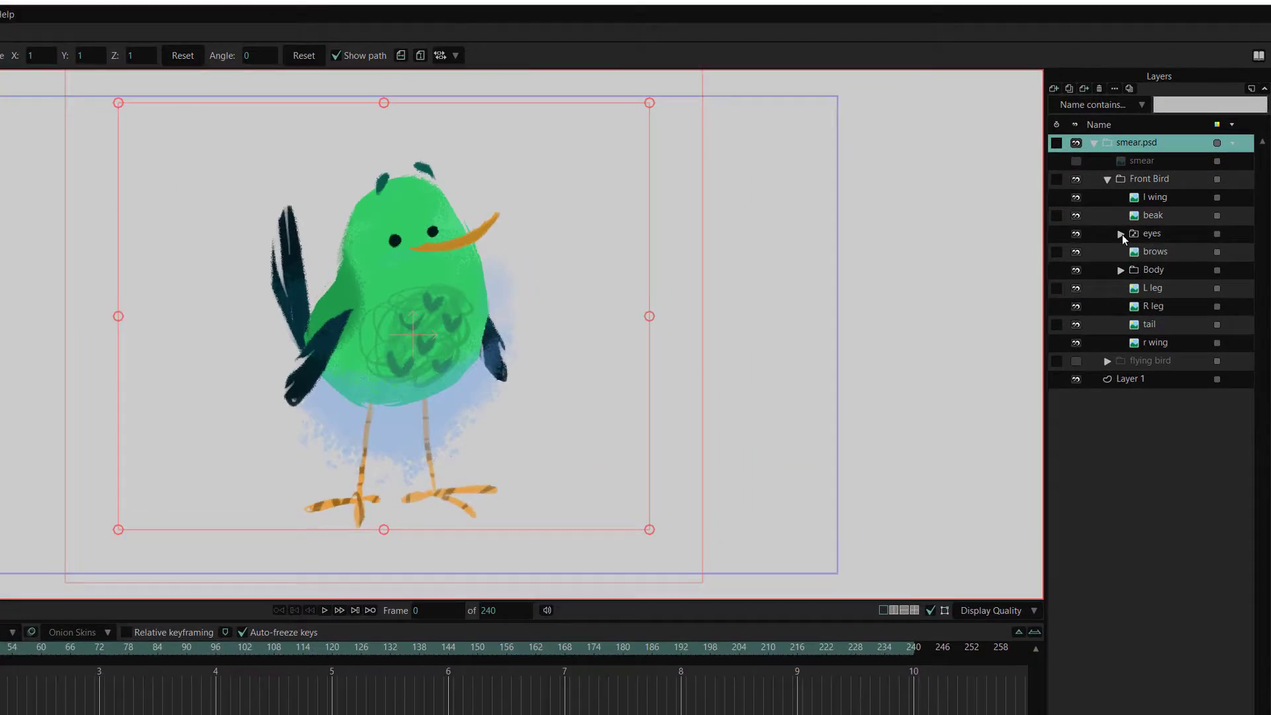
pyautogui.click(1109, 251)
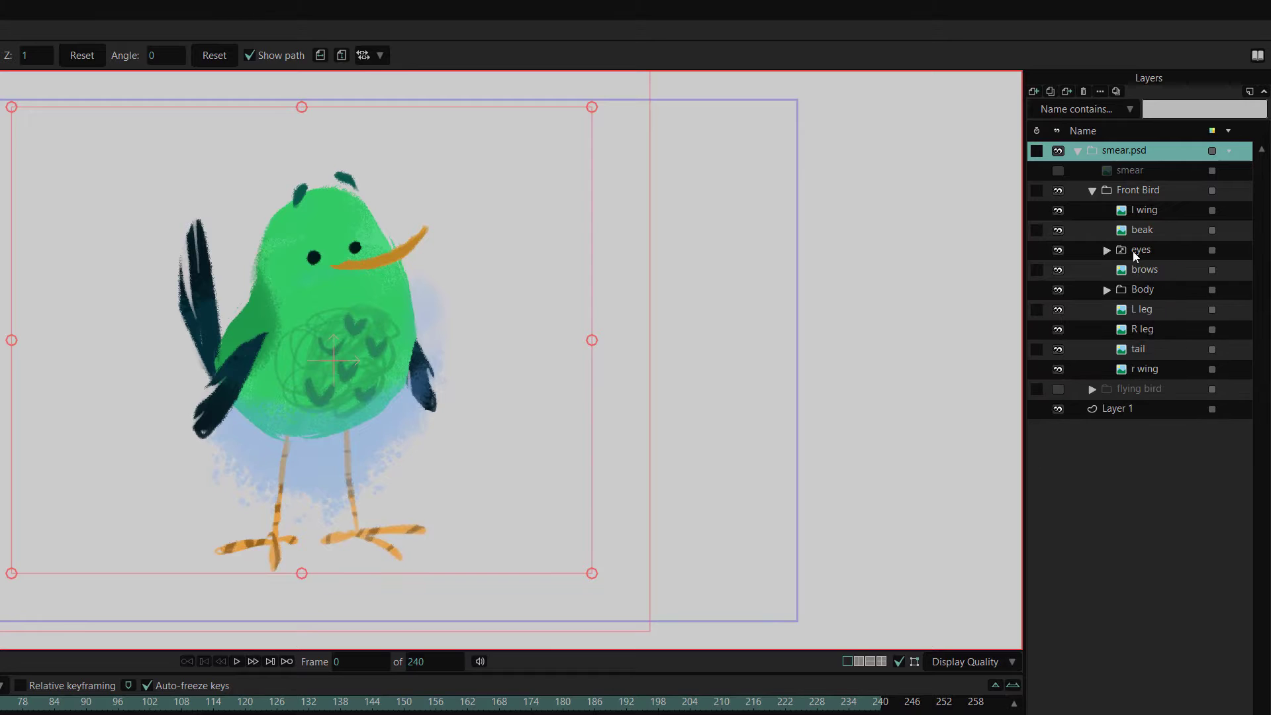
# Switch the eyes layer to eyes shut and back to eyes open.
pyautogui.click(1135, 249)
pyautogui.rightClick(1135, 249)
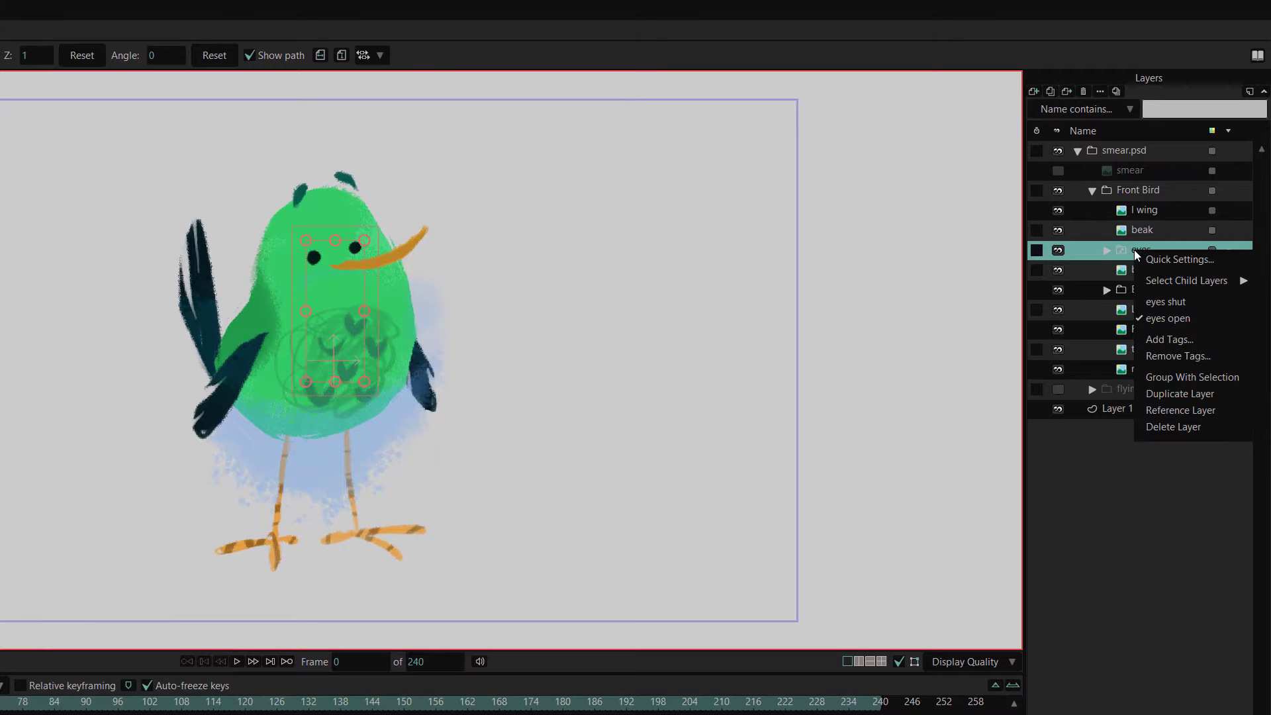
pyautogui.click(1163, 301)
pyautogui.rightClick(1162, 300)
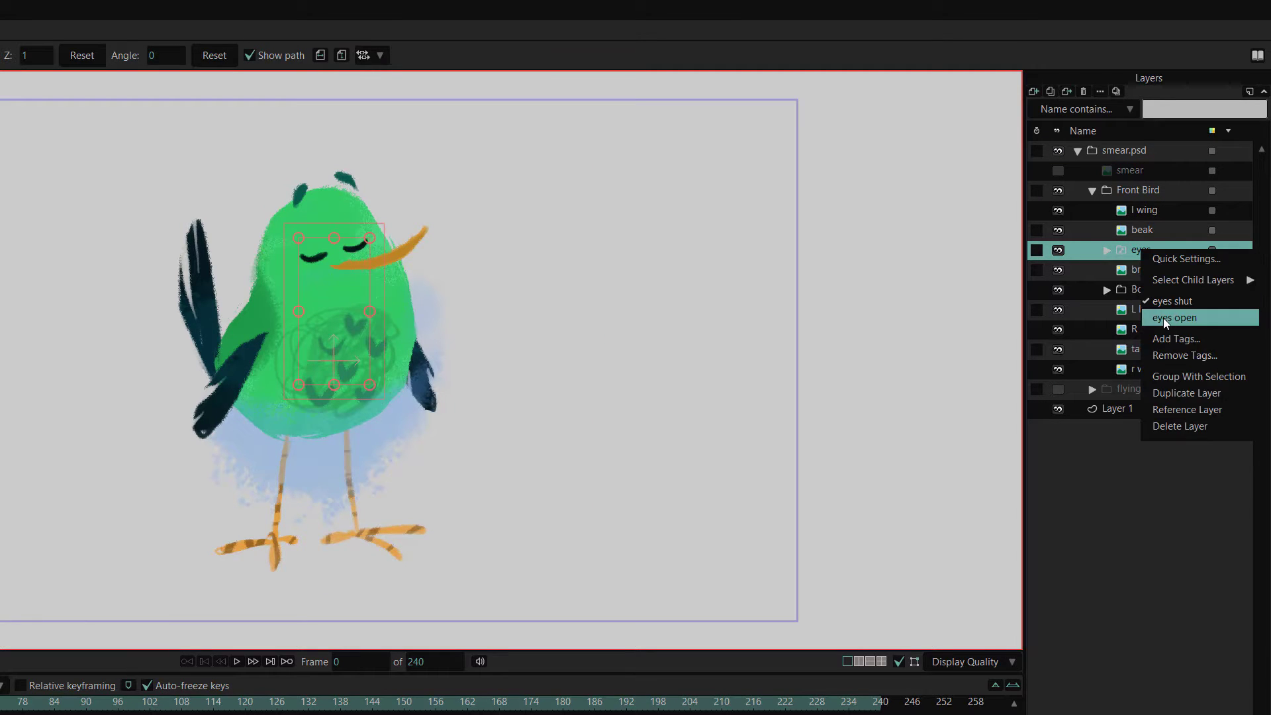
pyautogui.click(1162, 318)
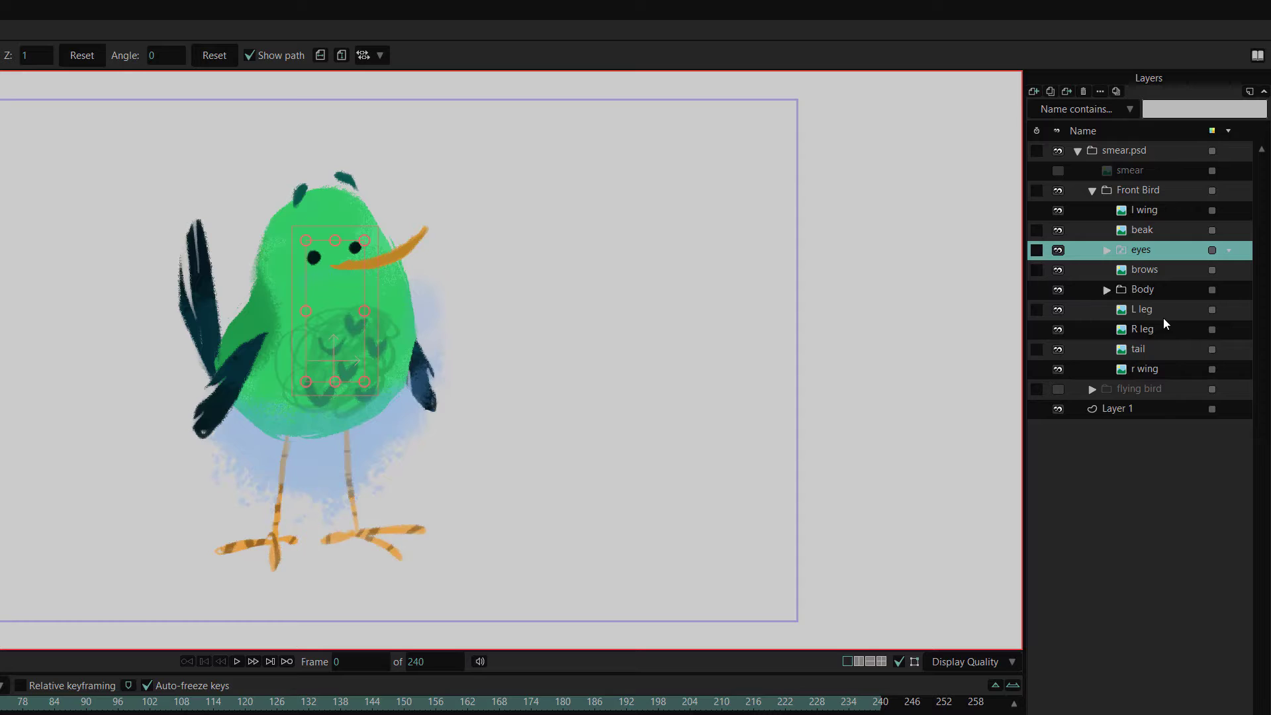
# Mask the Body group inside its bottom layer, then render the current frame to check it and close the render.
pyautogui.click(1129, 290)
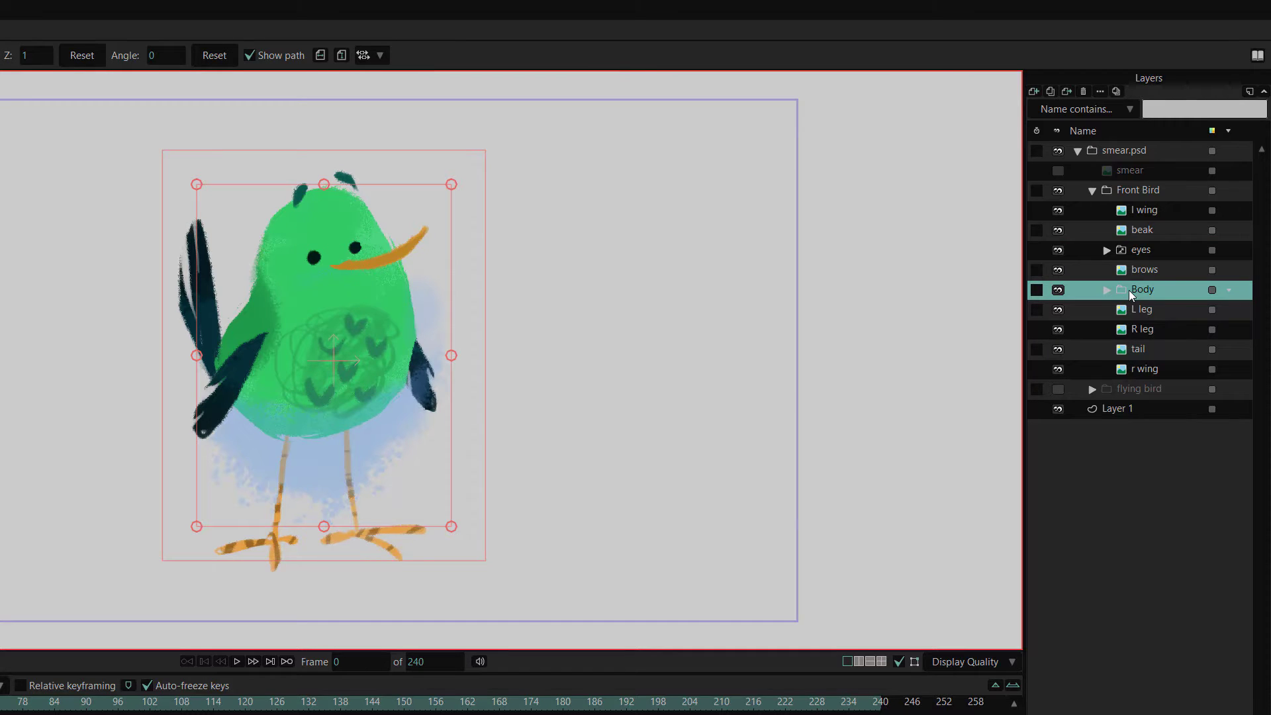
pyautogui.rightClick(1129, 290)
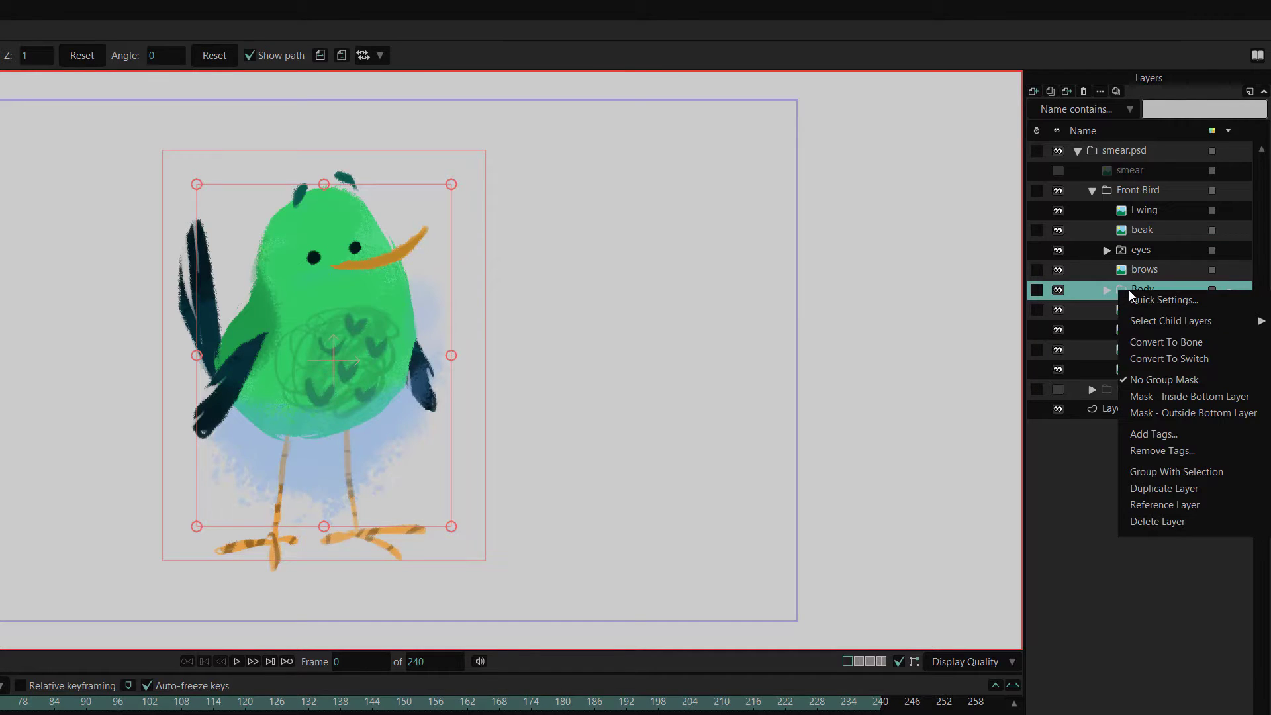
pyautogui.click(1149, 401)
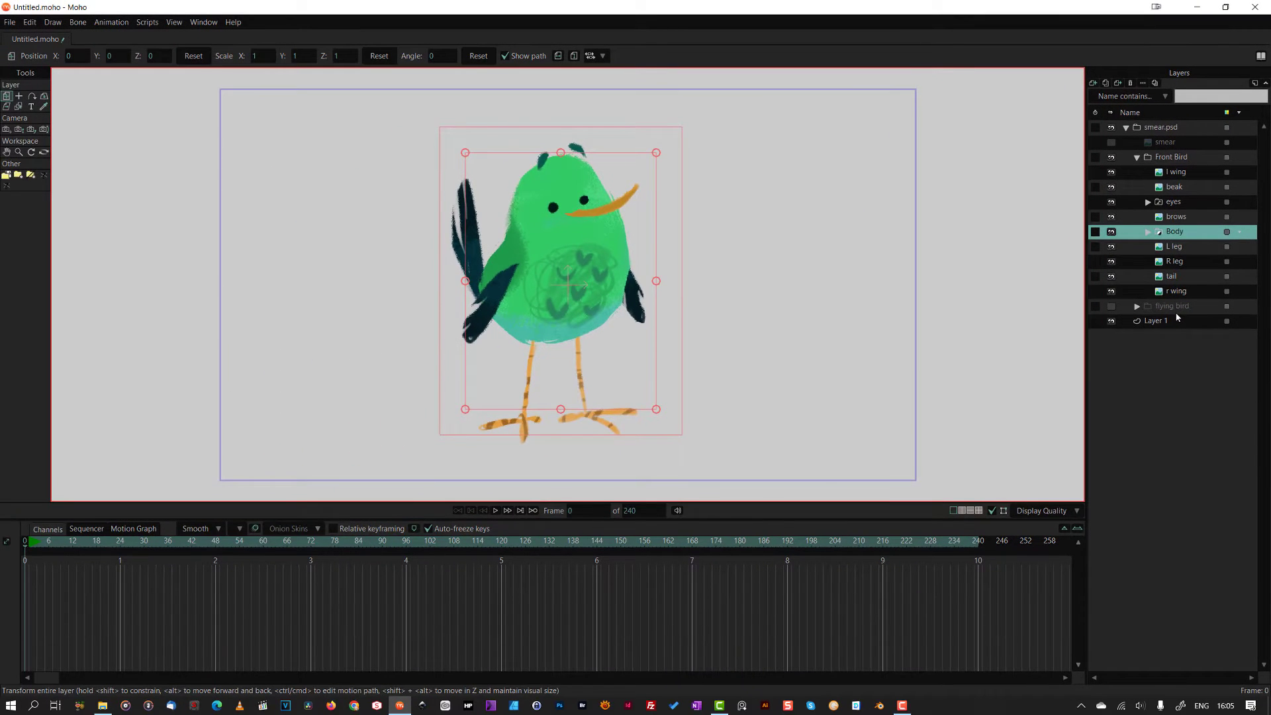
pyautogui.hotkey('ctrl', 'r')
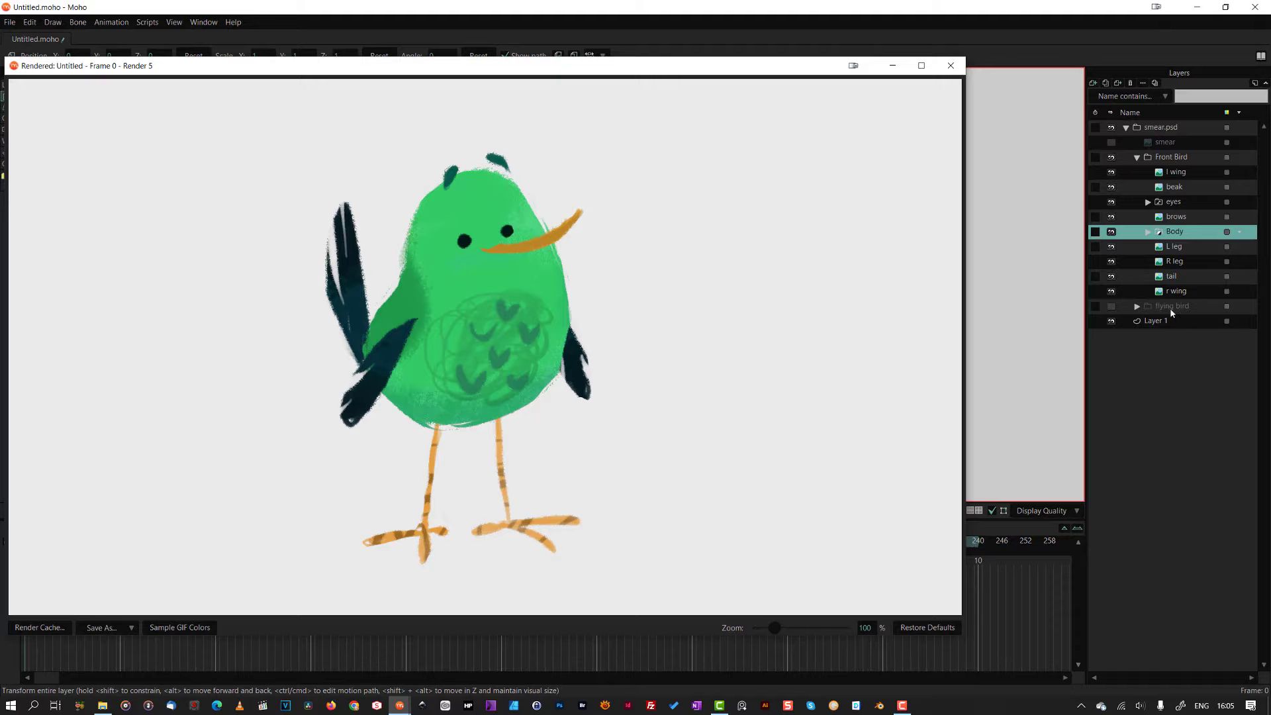
pyautogui.click(951, 67)
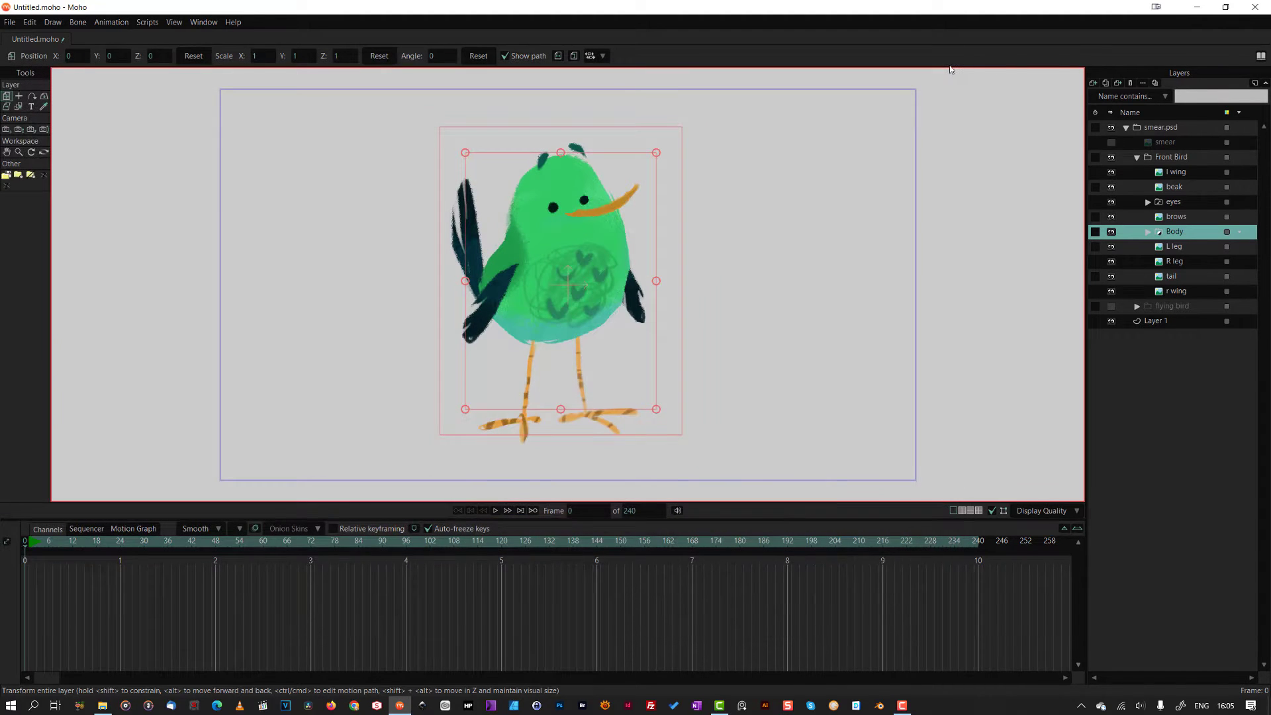
# Collapse and hide the Front Bird group and show the smear layer.
pyautogui.click(1140, 158)
pyautogui.click(1113, 158)
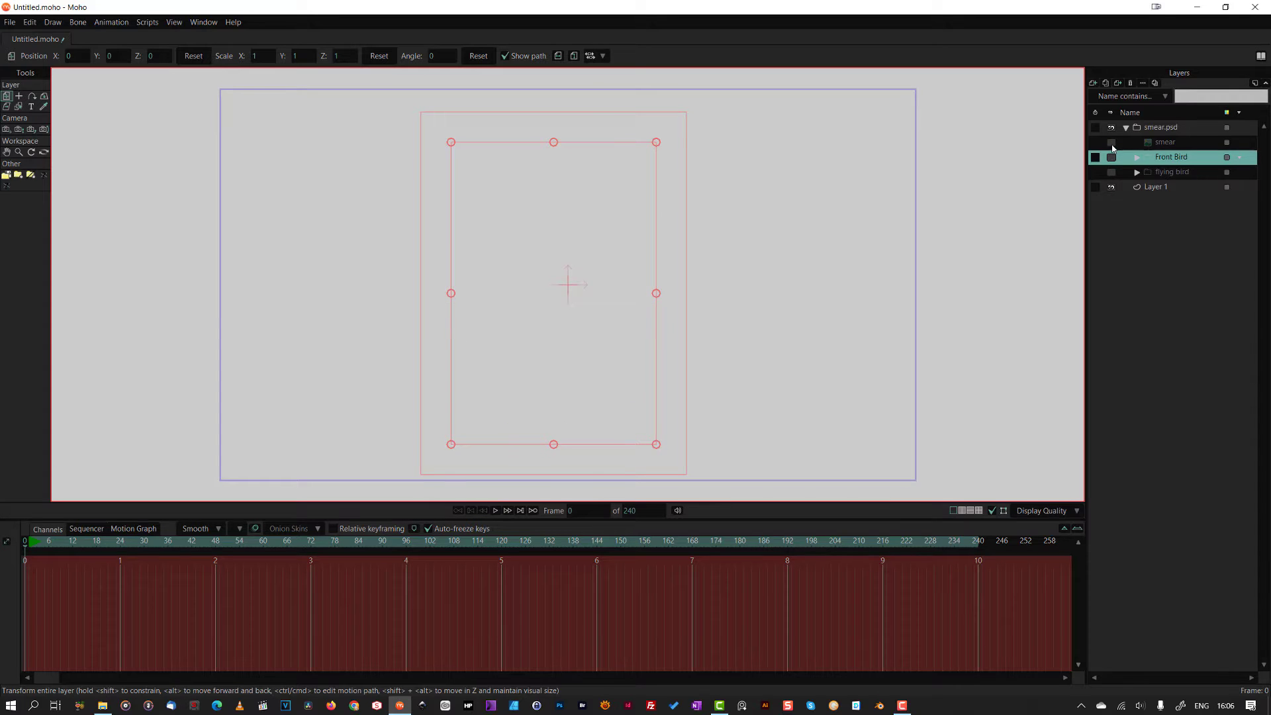
pyautogui.click(1111, 143)
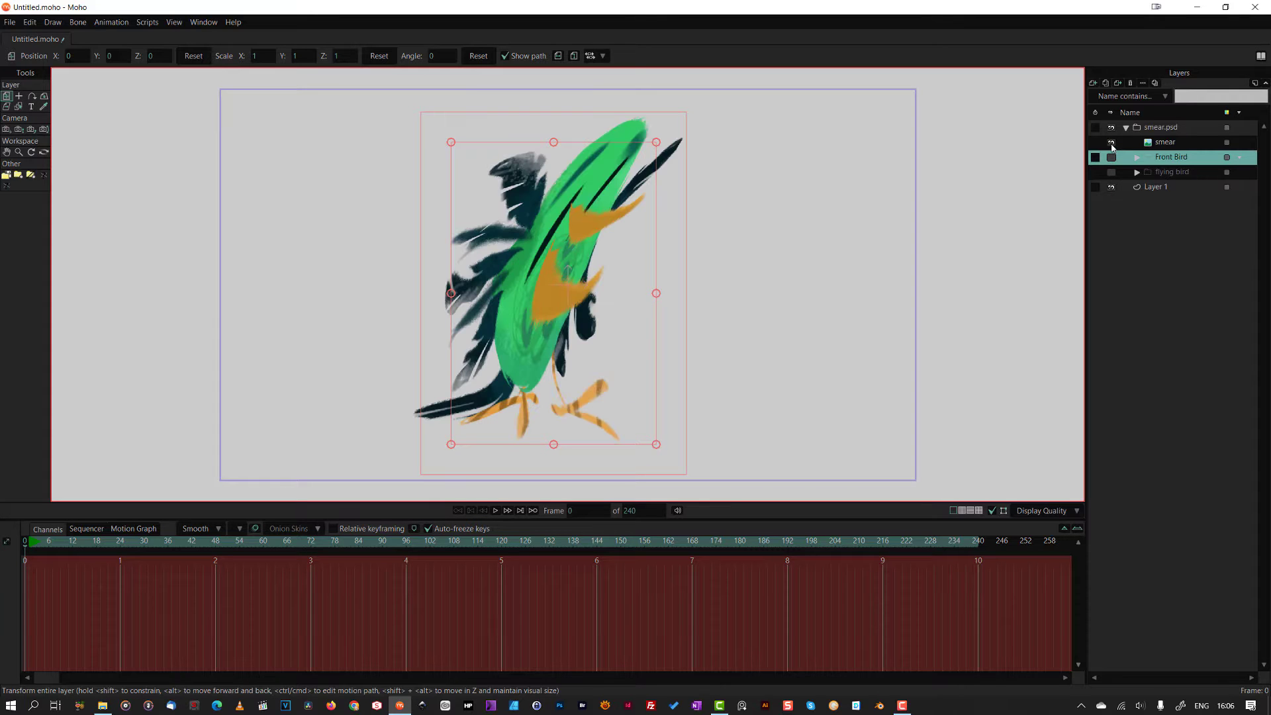
# Create a Smart Warp layer for the smear image.
pyautogui.click(1183, 144)
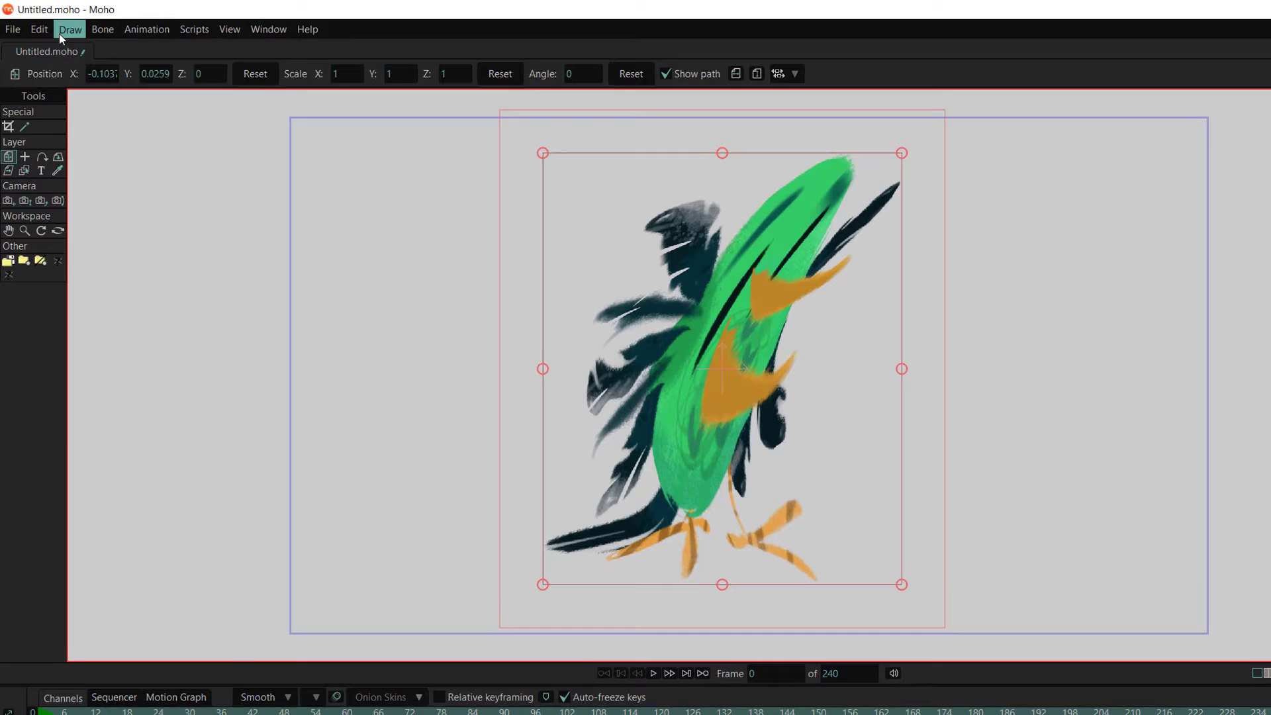
pyautogui.click(59, 34)
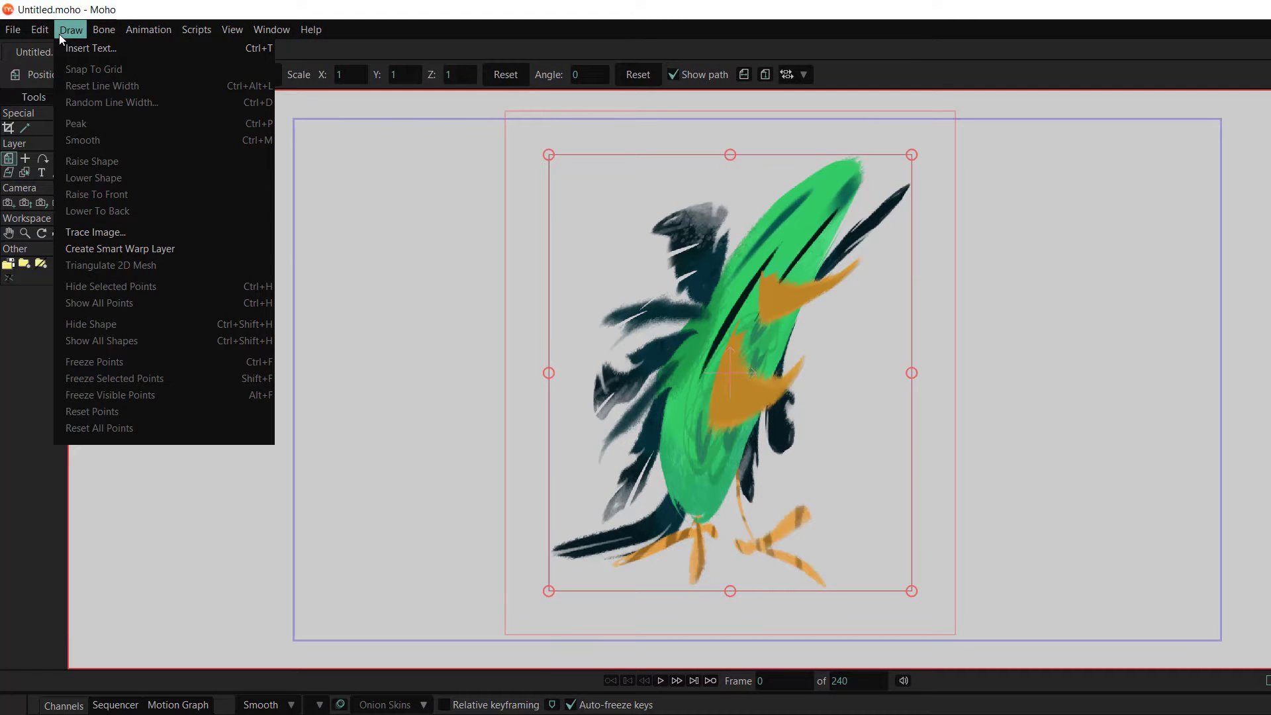
pyautogui.click(91, 253)
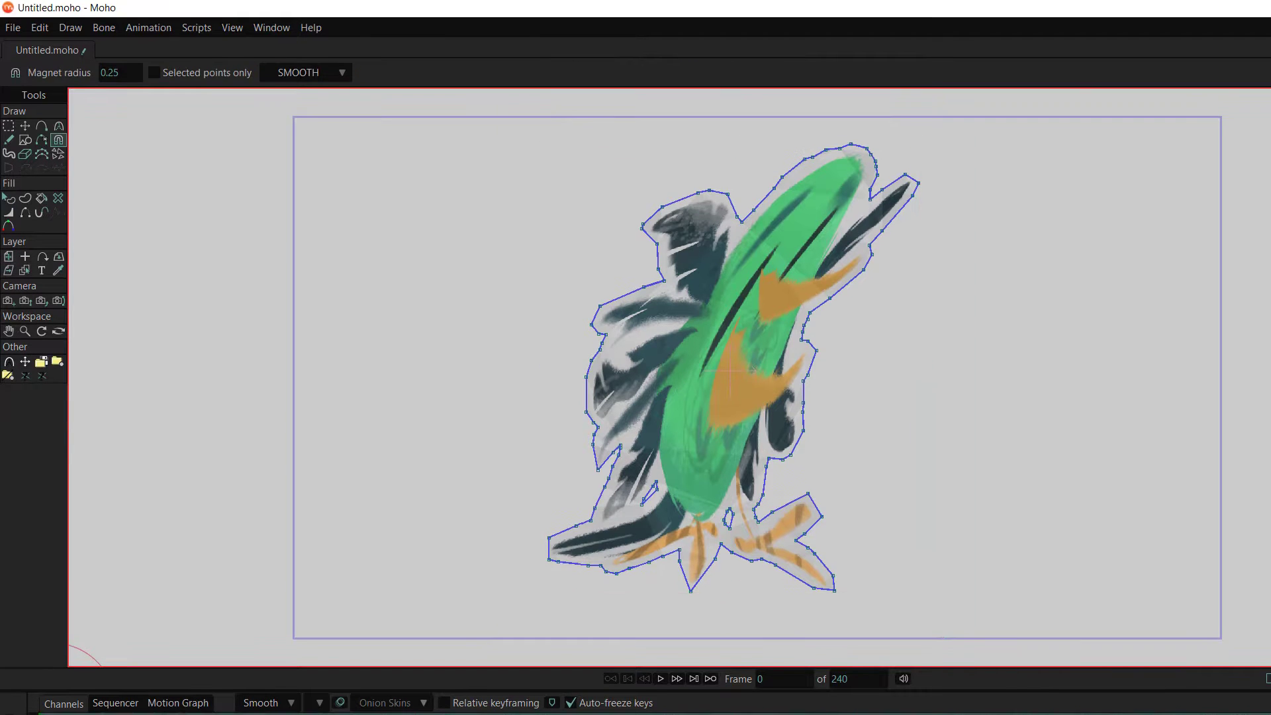
# On frame 1, bend the smear bird by pulling its warp mesh outward at the head, feet, tail, wings and beak with the Magnet tool.
pyautogui.click(41, 674)
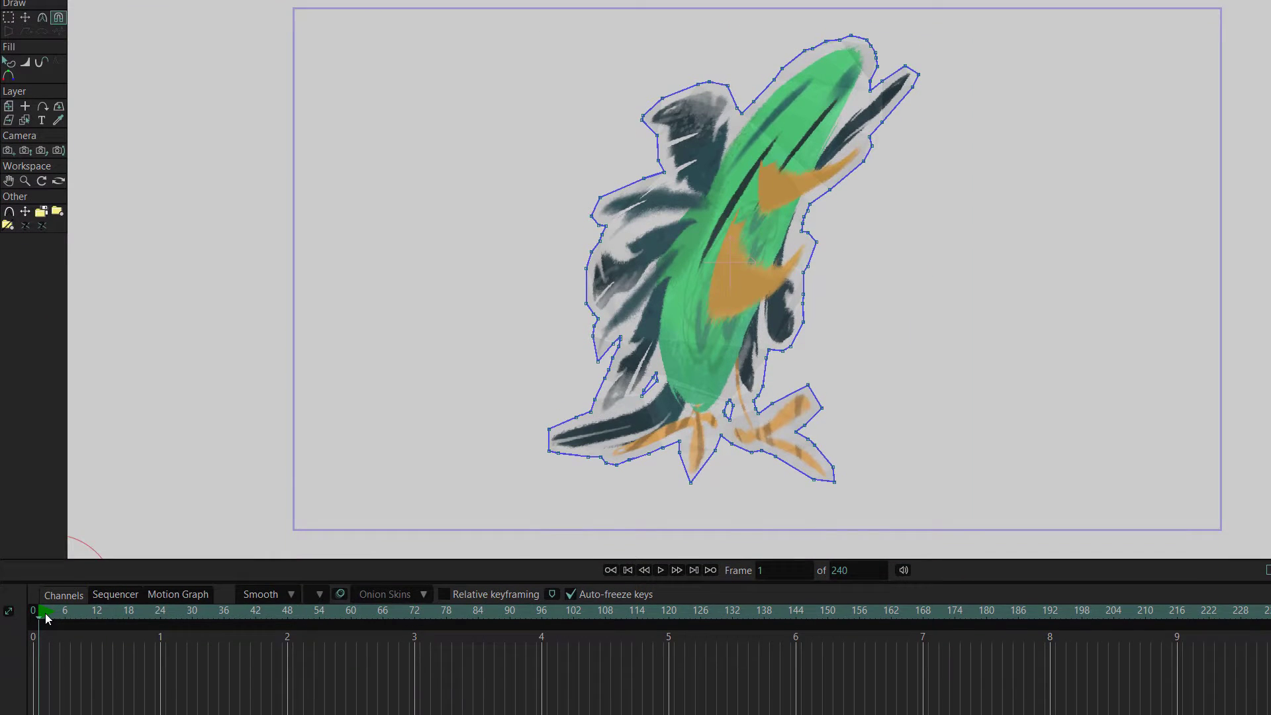
pyautogui.moveTo(859, 50); pyautogui.dragTo(911, 20)
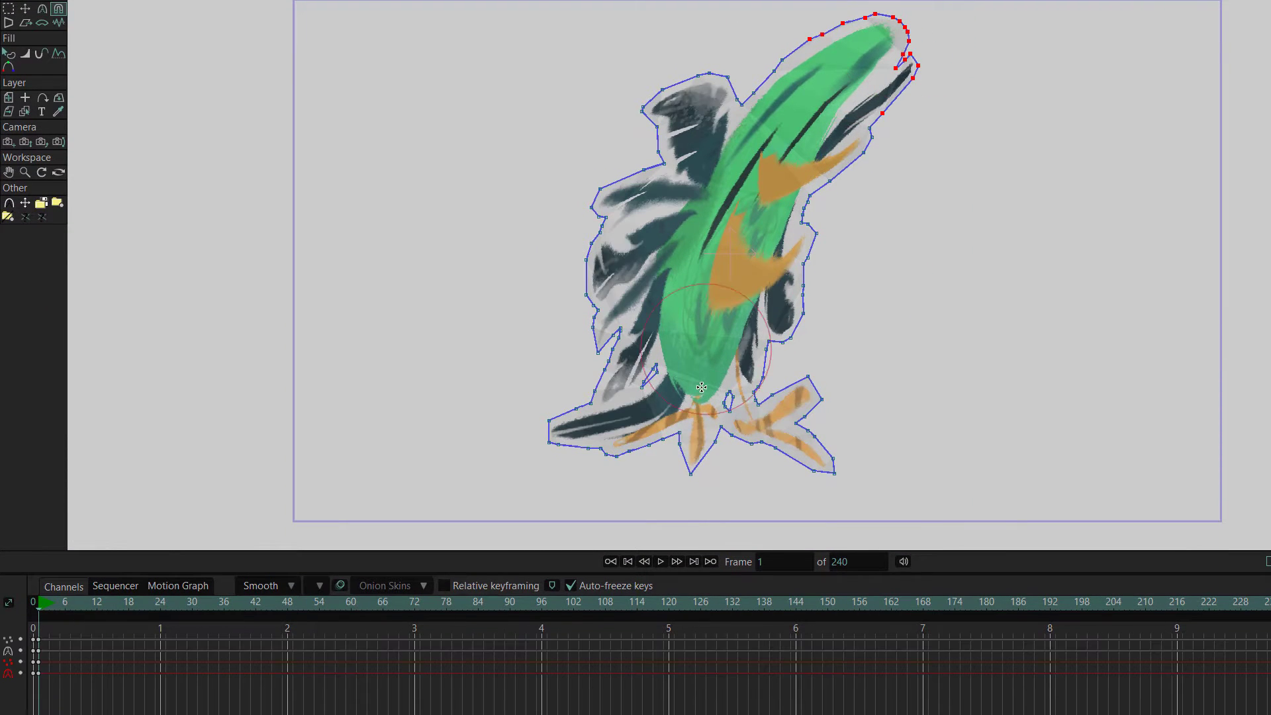
pyautogui.moveTo(708, 424); pyautogui.dragTo(712, 476)
pyautogui.moveTo(635, 421); pyautogui.dragTo(577, 429)
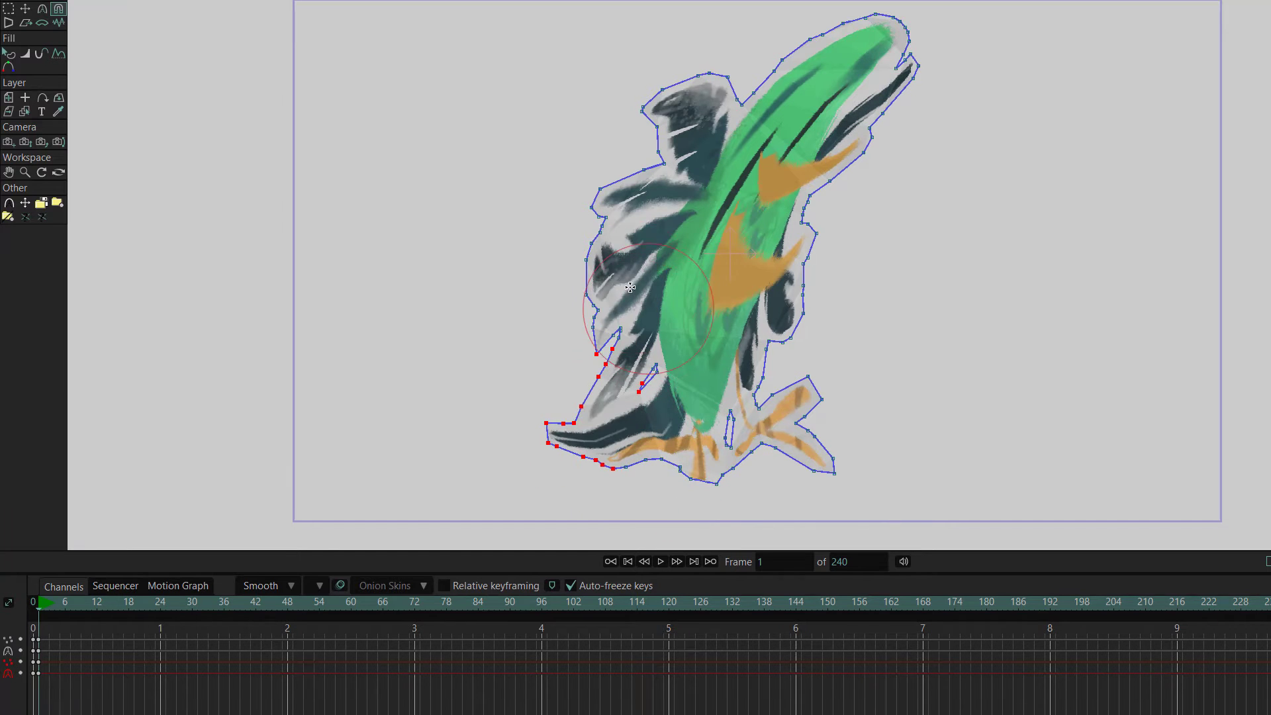
pyautogui.moveTo(598, 280); pyautogui.dragTo(665, 188)
pyautogui.moveTo(803, 281); pyautogui.dragTo(858, 289)
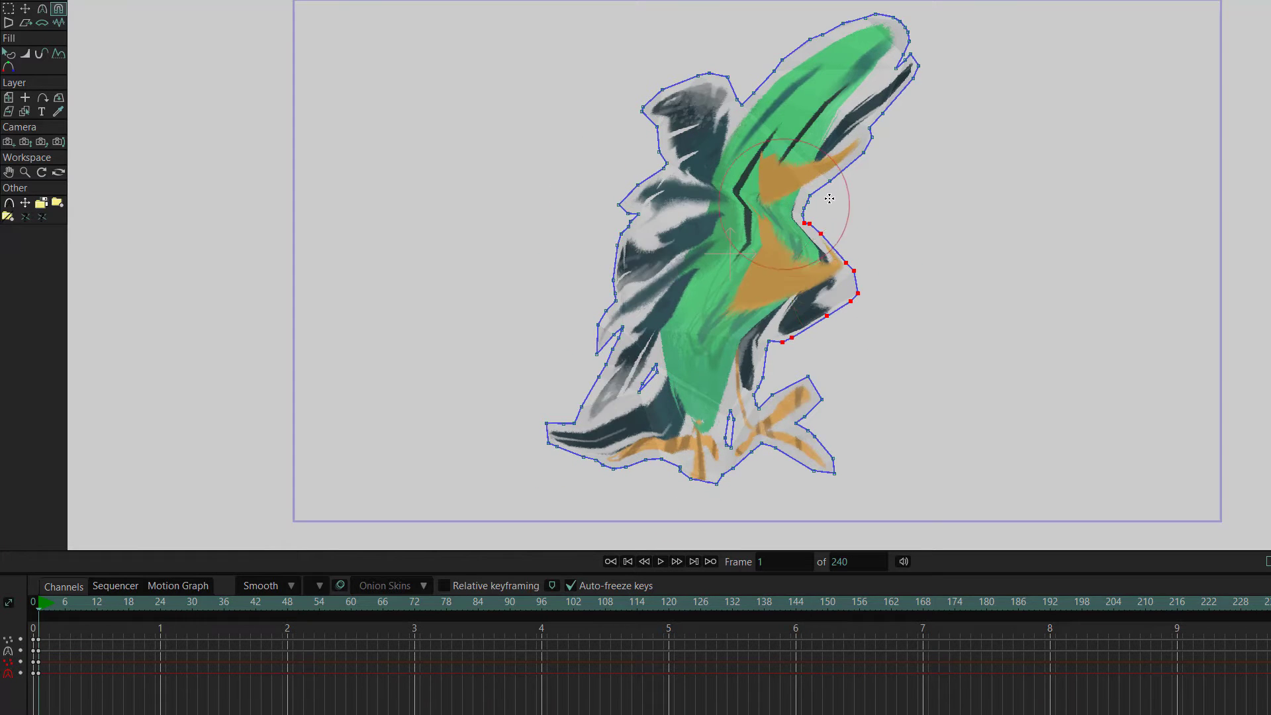
pyautogui.moveTo(809, 210); pyautogui.dragTo(871, 200)
pyautogui.moveTo(854, 26); pyautogui.dragTo(1013, 10)
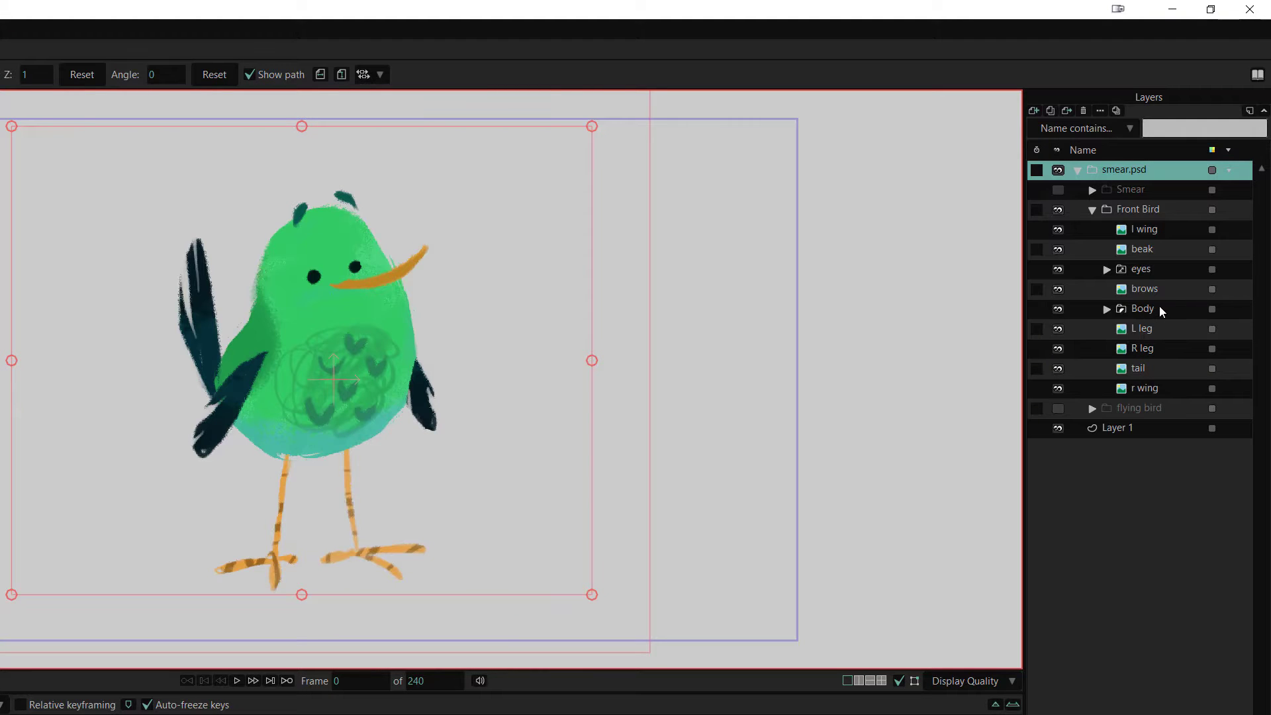
# Add a vector layer above the Body group and name it Body Mesh.
pyautogui.click(1162, 312)
pyautogui.click(1034, 111)
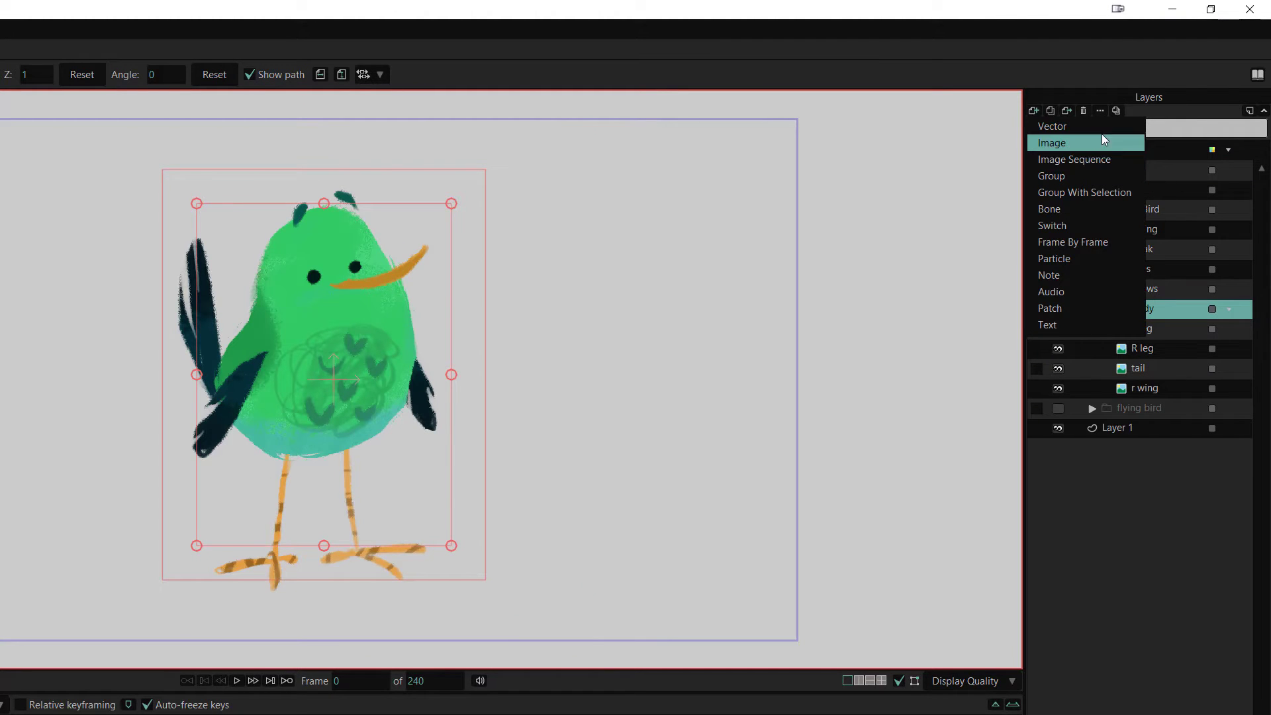
pyautogui.press('Escape')
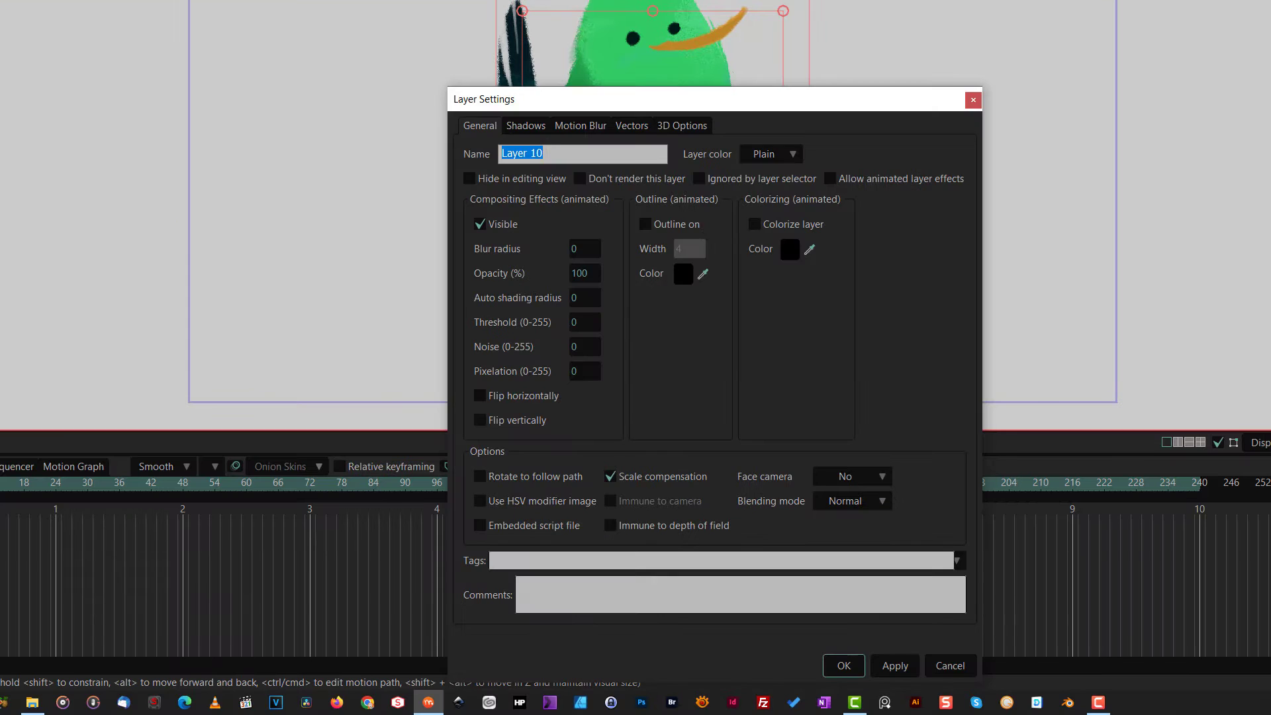
pyautogui.write('sh')
pyautogui.click(844, 666)
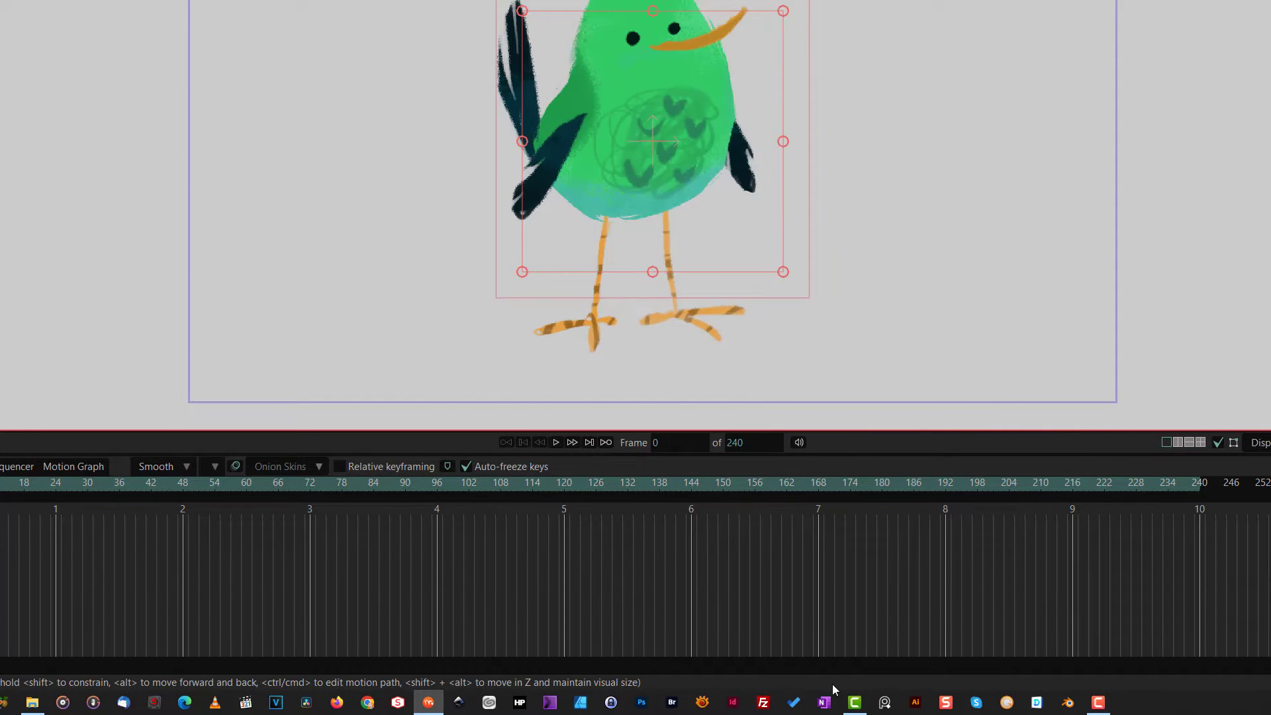
# Outline the bird's whole body with a chain of points, running up the beak side, over the head and down around the wing.
pyautogui.click(53, 22)
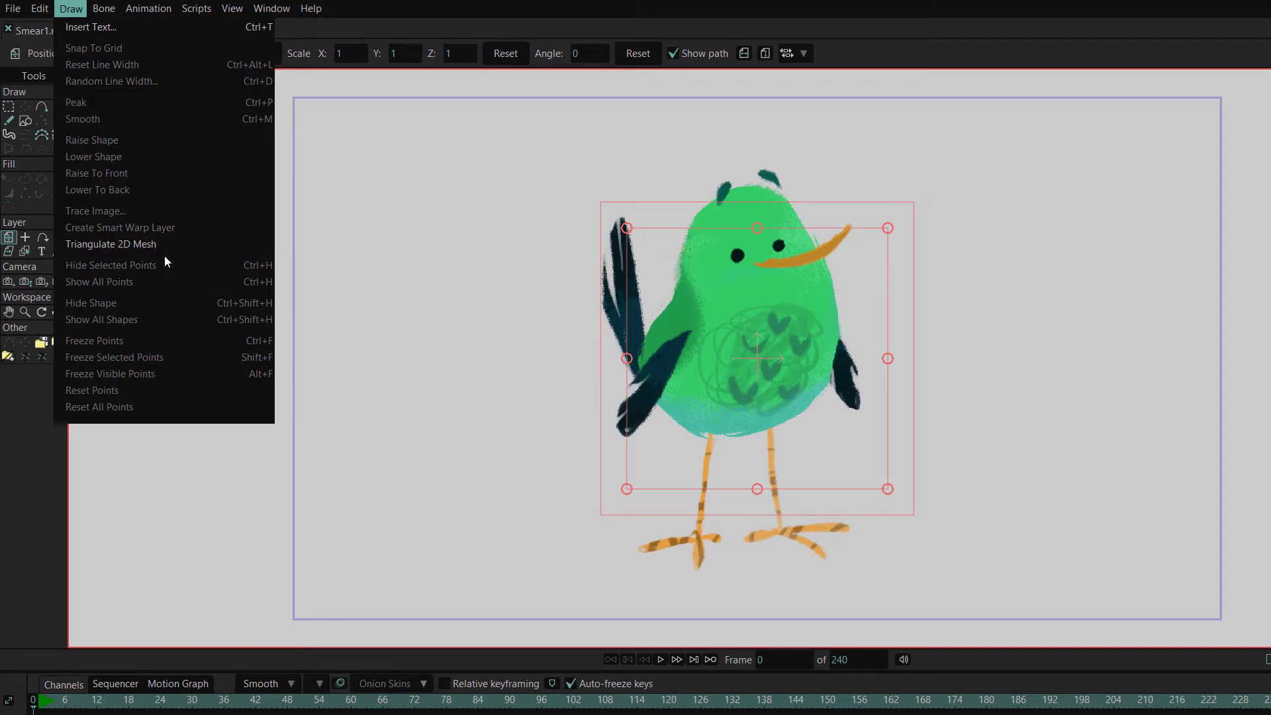
pyautogui.click(165, 256)
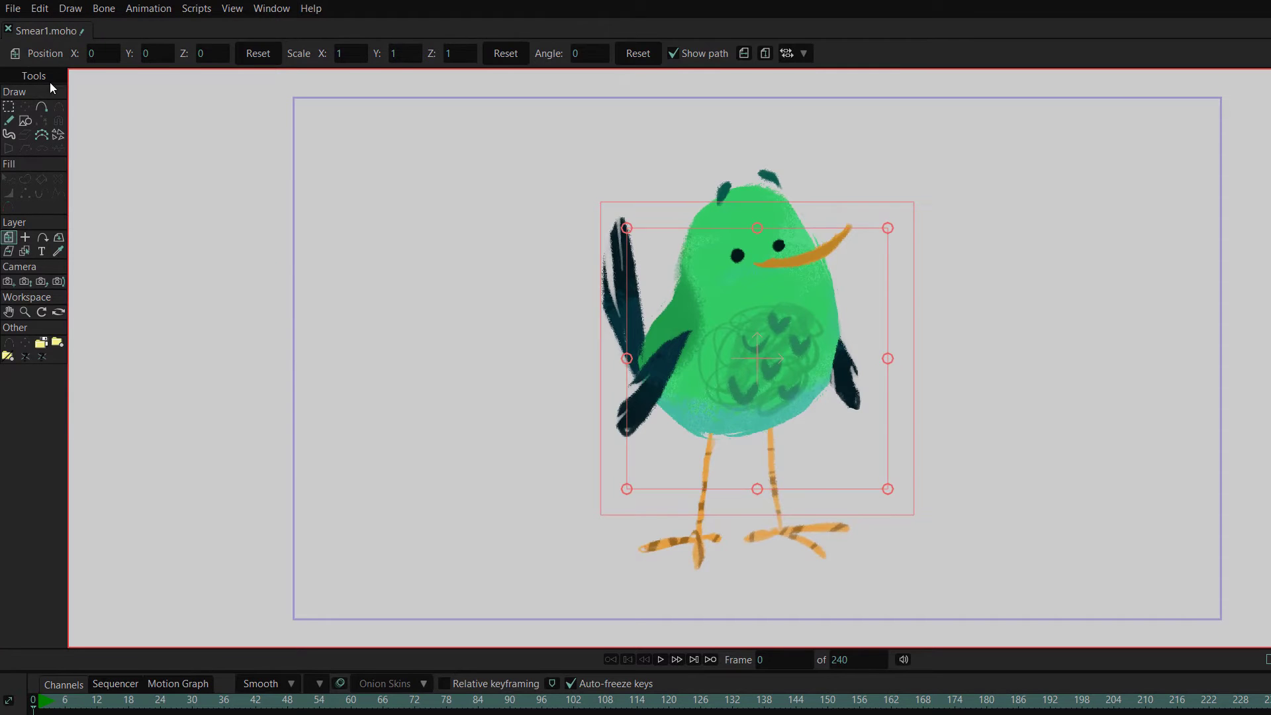
pyautogui.click(42, 106)
pyautogui.moveTo(728, 444); pyautogui.dragTo(772, 435)
pyautogui.click(814, 411)
pyautogui.click(843, 374)
pyautogui.click(849, 315)
pyautogui.click(835, 263)
pyautogui.click(799, 201)
pyautogui.click(759, 175)
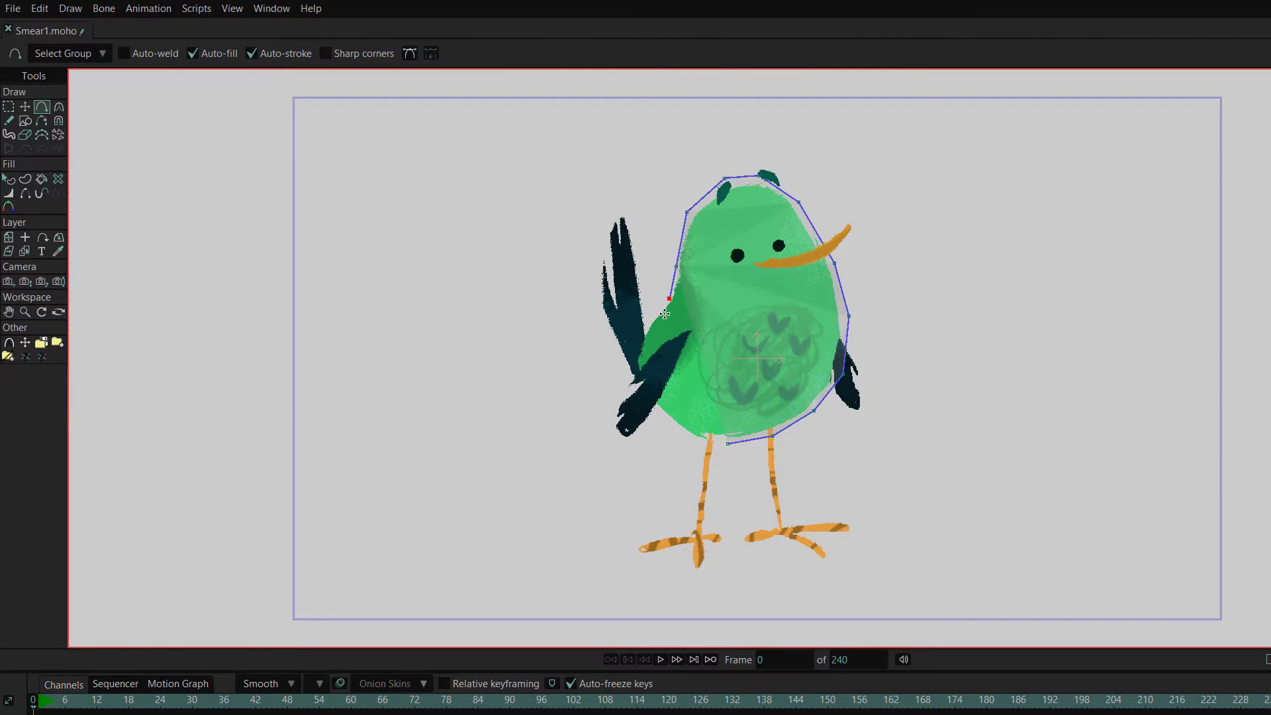
pyautogui.click(642, 324)
pyautogui.click(632, 362)
pyautogui.click(643, 399)
pyautogui.click(671, 430)
pyautogui.click(705, 448)
# Adjust the body outline's points along the bird's back and head so they sit just outside the artwork.
pyautogui.click(25, 107)
pyautogui.moveTo(669, 299); pyautogui.dragTo(664, 299)
pyautogui.moveTo(676, 266); pyautogui.dragTo(682, 225)
pyautogui.moveTo(725, 178); pyautogui.dragTo(708, 186)
# Add an inner line of mesh points curving around the shaded wing area on the bird's back.
pyautogui.moveTo(670, 265); pyautogui.dragTo(697, 291)
pyautogui.press('a')
pyautogui.click(704, 328)
pyautogui.click(687, 368)
pyautogui.click(656, 384)
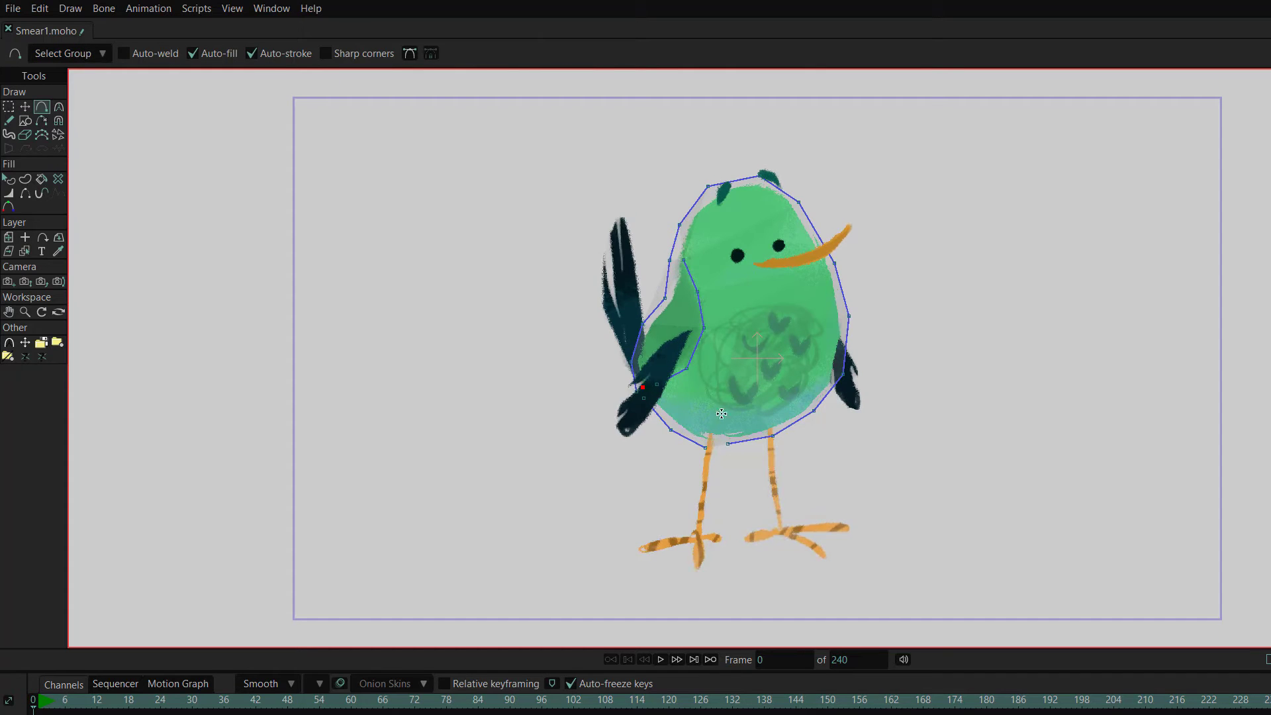
# Outline the feathered belly patch with a loop of mesh points inside the body.
pyautogui.click(776, 303)
pyautogui.click(811, 315)
pyautogui.click(823, 351)
pyautogui.click(811, 388)
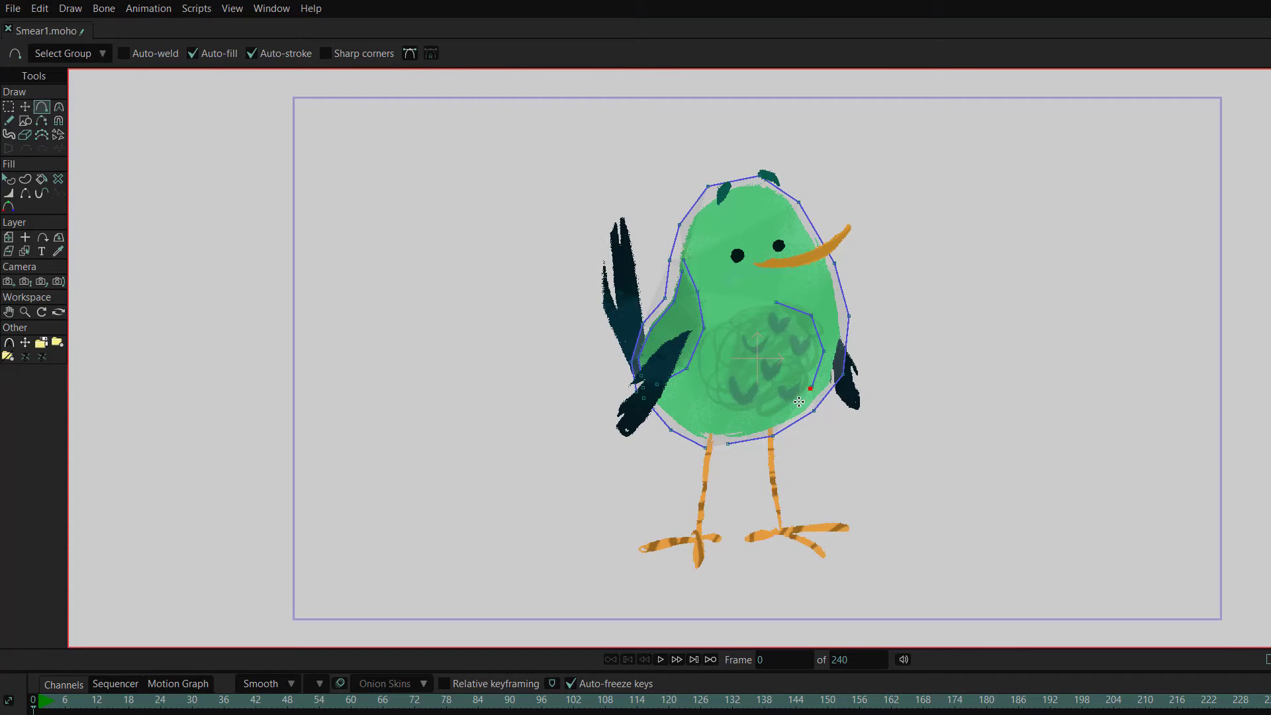
pyautogui.click(780, 414)
pyautogui.click(748, 424)
pyautogui.click(714, 411)
pyautogui.click(695, 382)
pyautogui.click(704, 346)
pyautogui.click(734, 309)
pyautogui.click(763, 303)
# Add a vertical line of mesh points down the middle of the body from the head through the belly.
pyautogui.moveTo(746, 195); pyautogui.dragTo(762, 228)
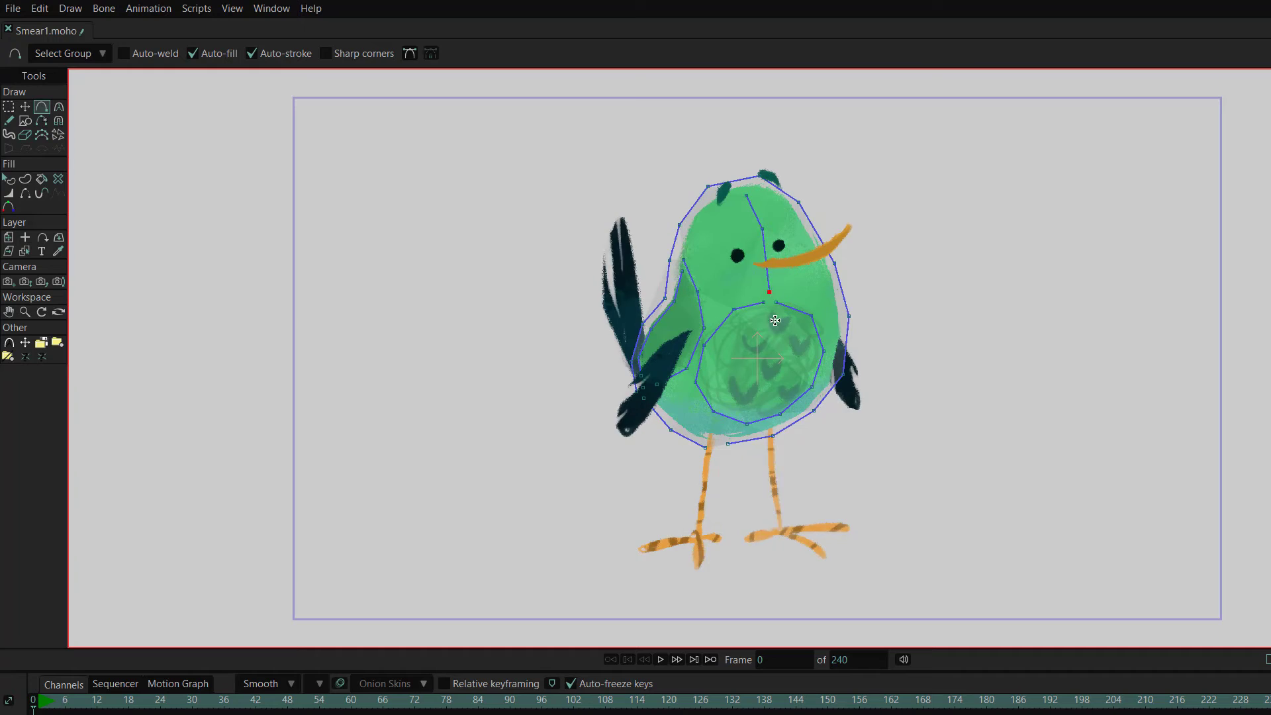
pyautogui.click(773, 349)
pyautogui.click(769, 395)
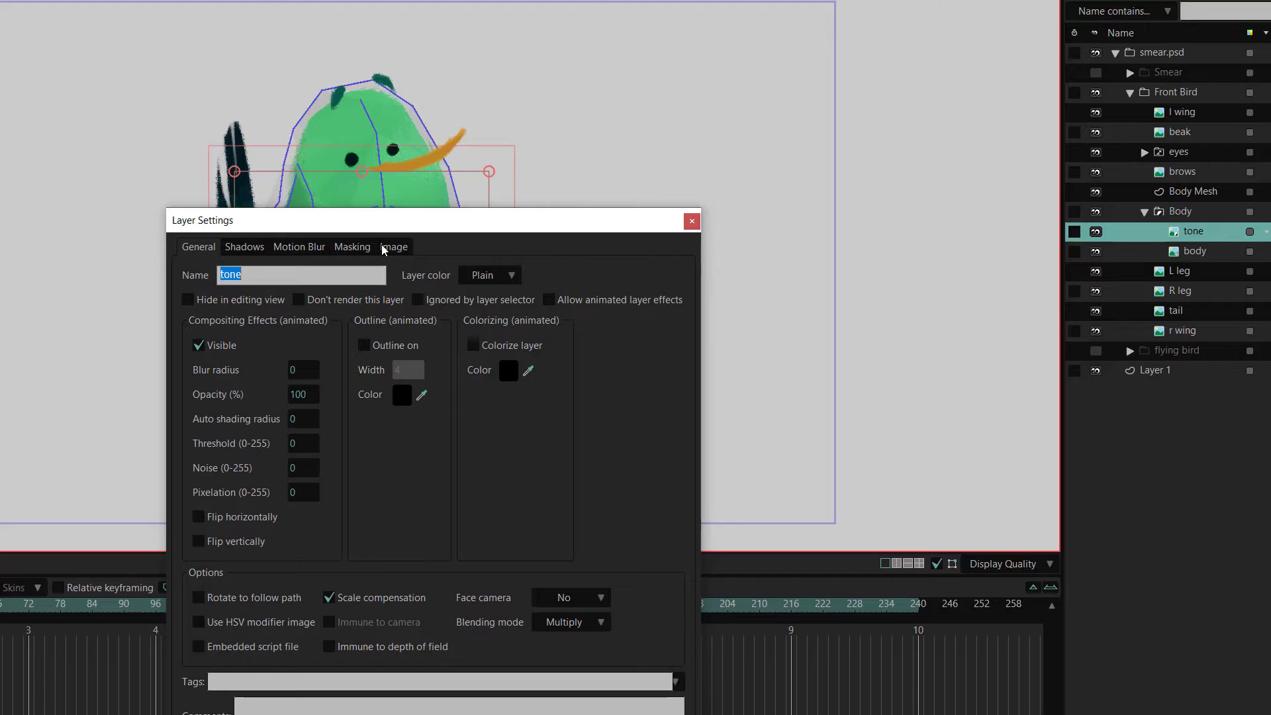
# Assign Body Mesh as the Smart Warp layer of the tone image.
pyautogui.click(385, 248)
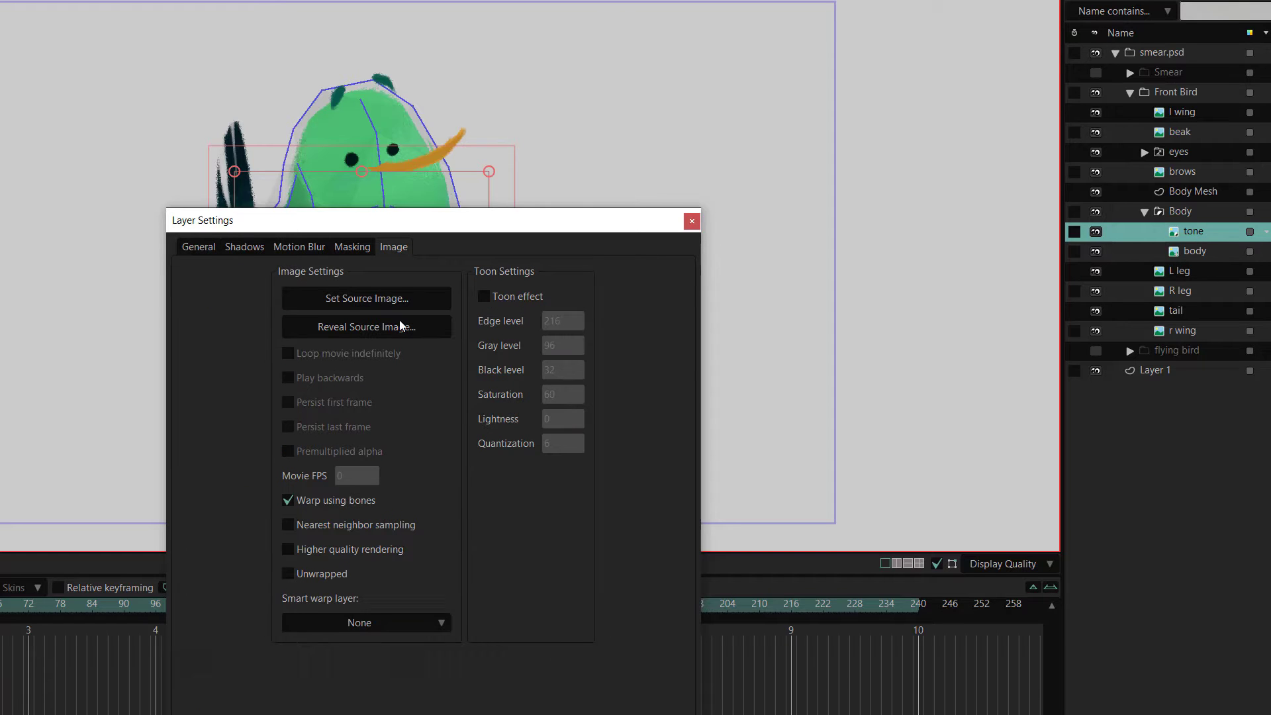
pyautogui.click(399, 626)
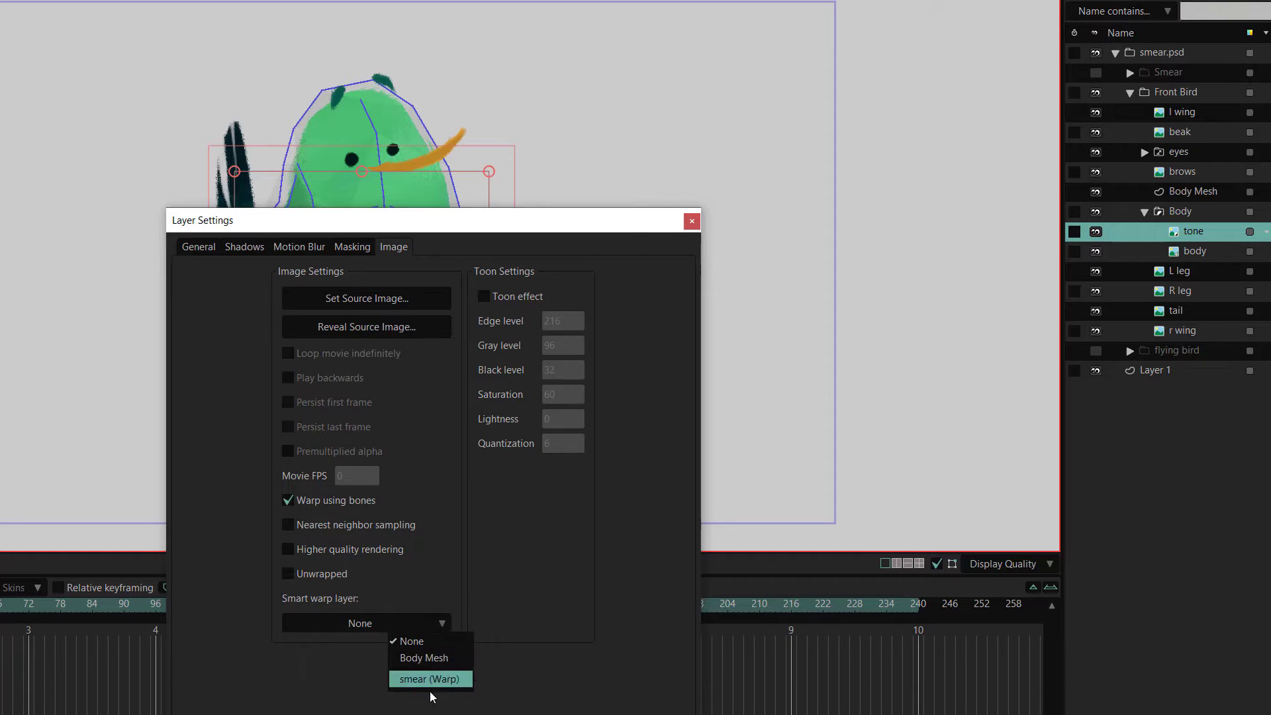
pyautogui.click(440, 659)
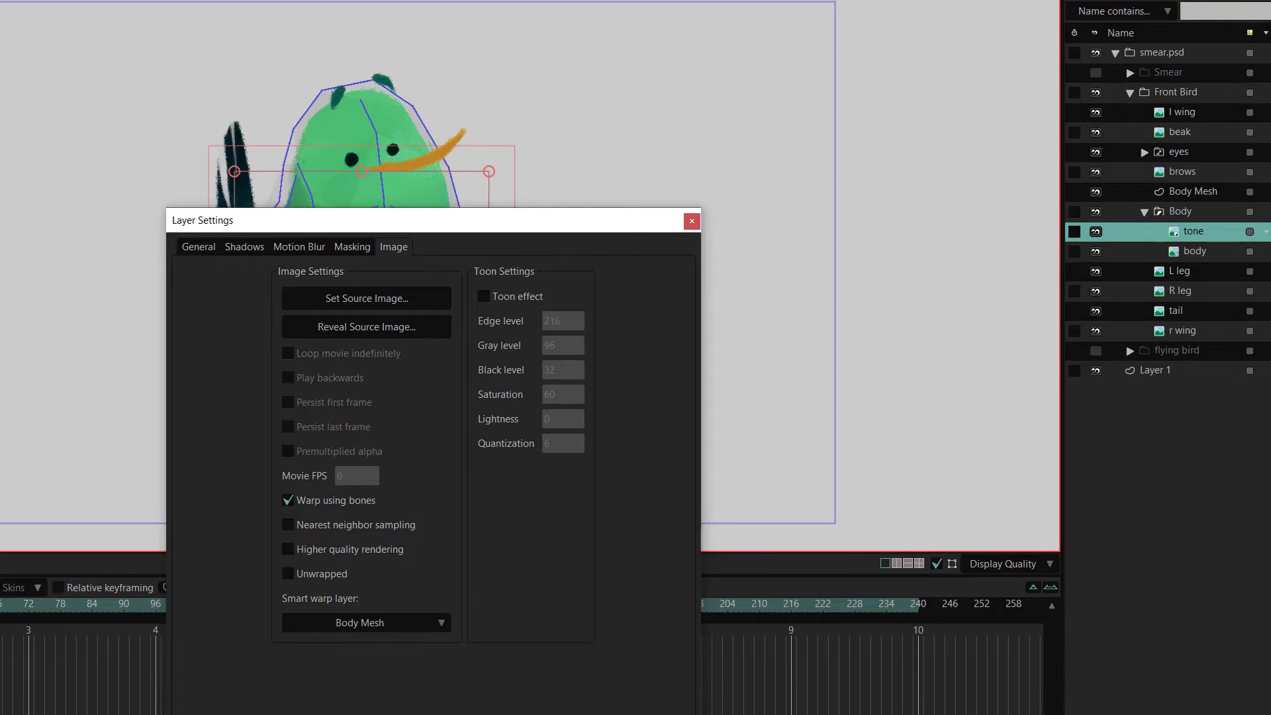
# Assign Body Mesh as the Smart Warp layer of the body image.
pyautogui.click(1216, 255)
pyautogui.click(407, 630)
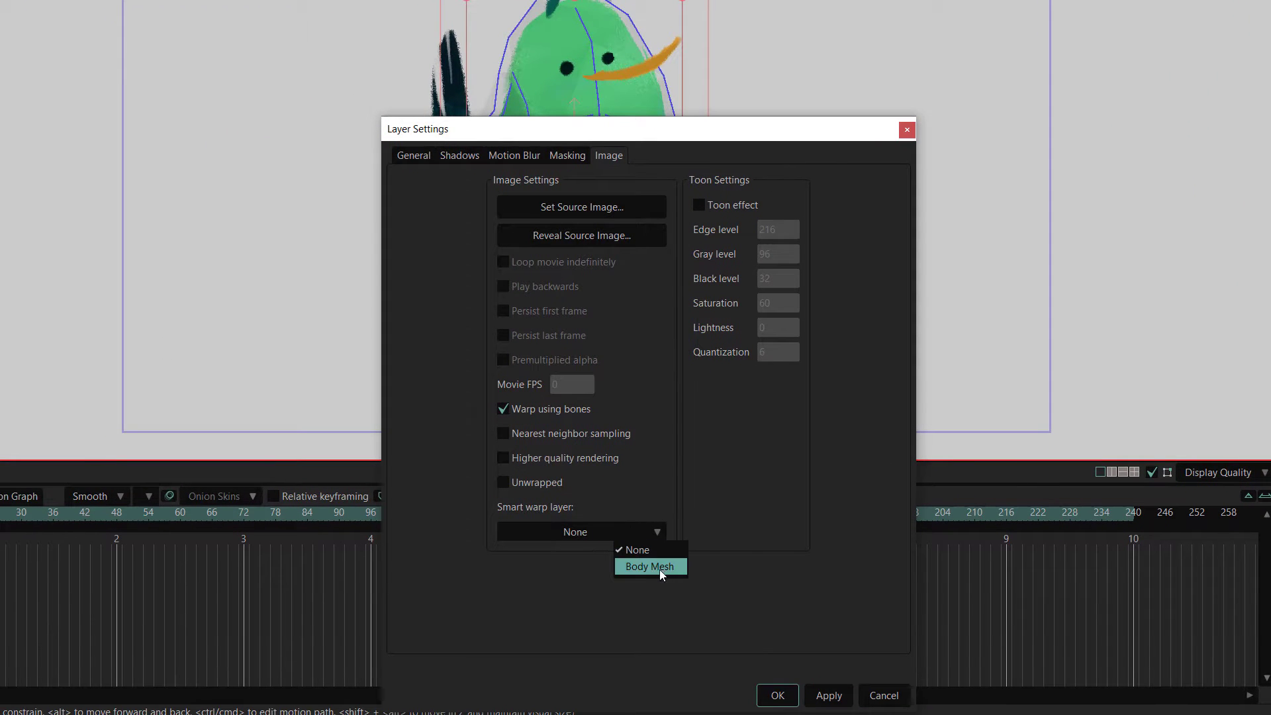
pyautogui.click(660, 568)
pyautogui.click(779, 696)
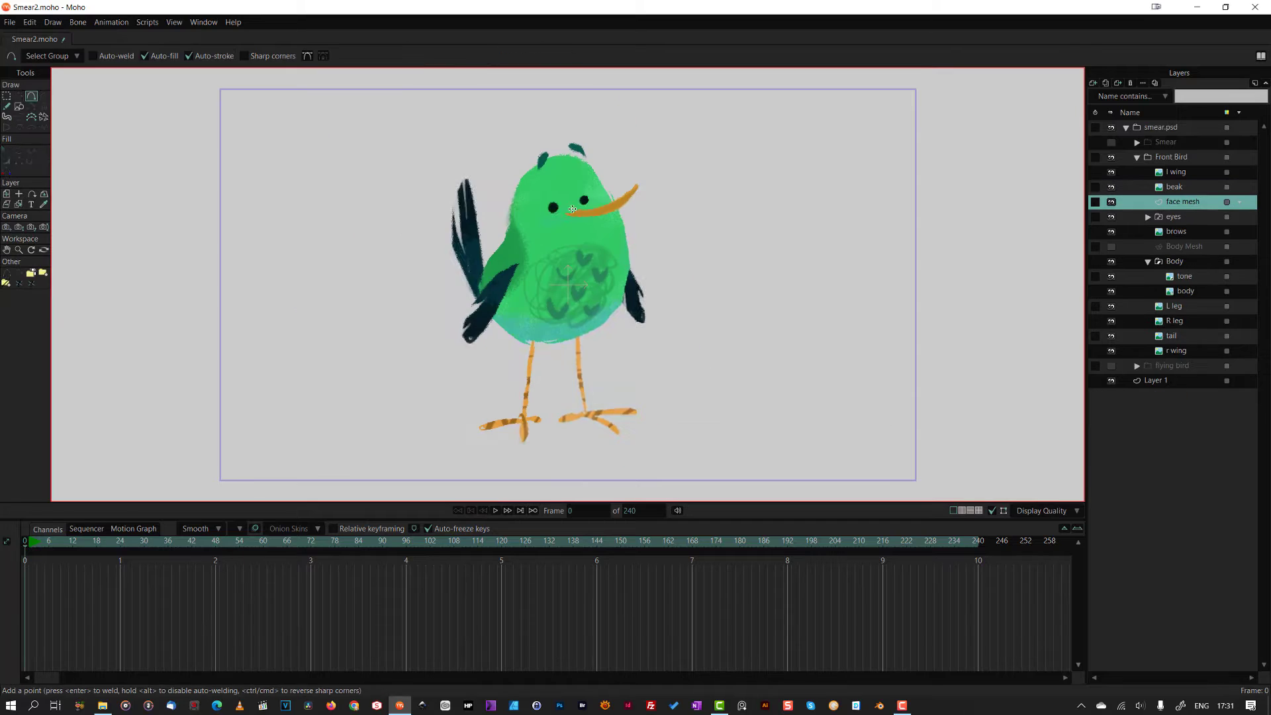
# Convert the Front Bird group to a bone layer.
pyautogui.rightClick(1182, 217)
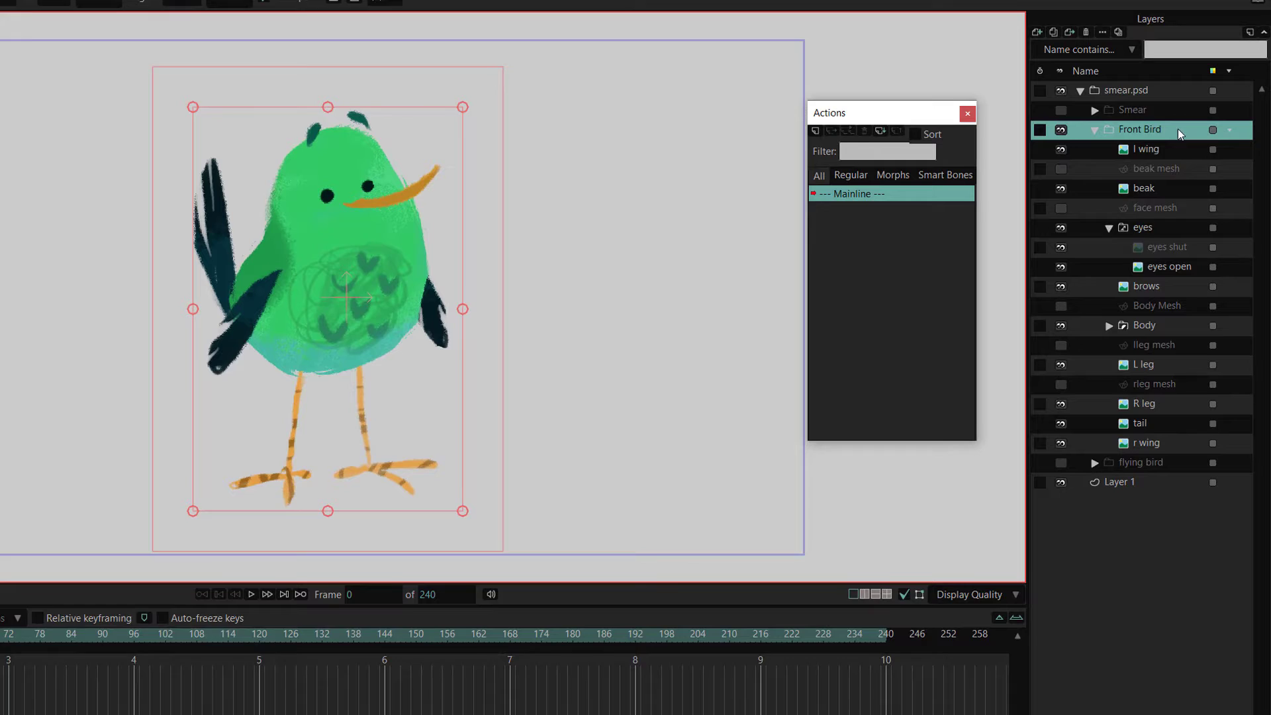
pyautogui.rightClick(1202, 158)
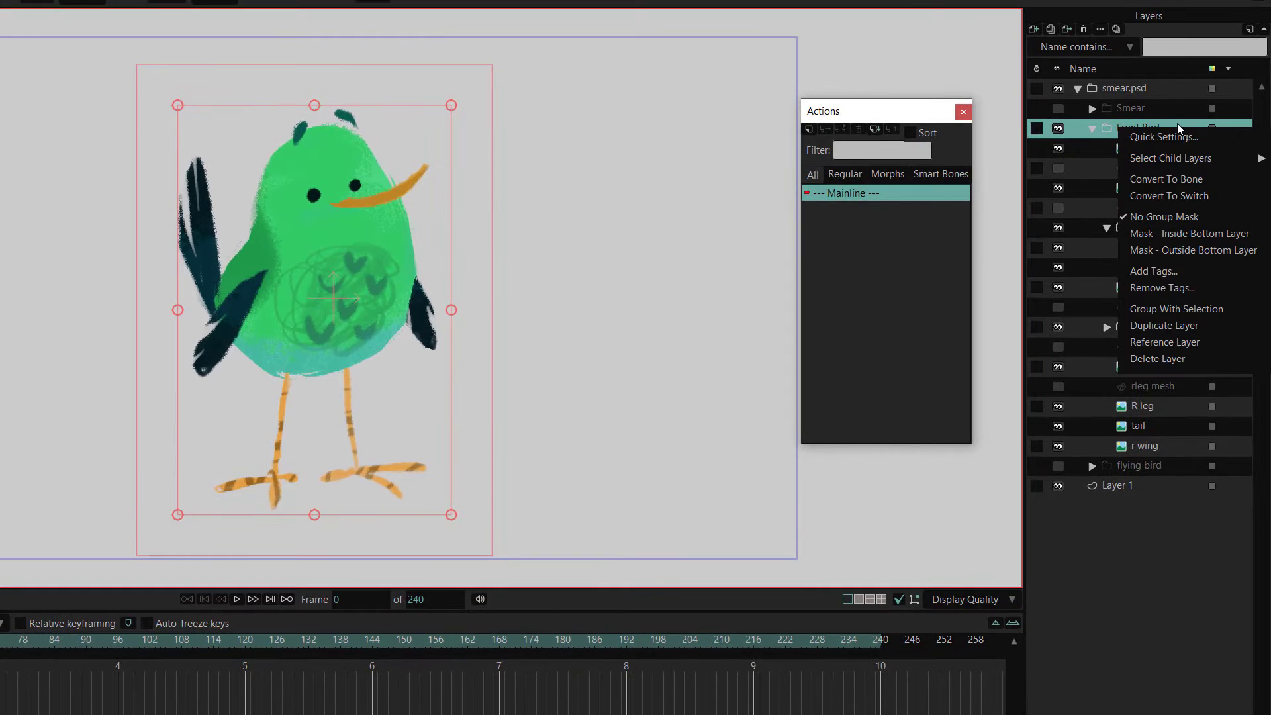
pyautogui.click(1188, 182)
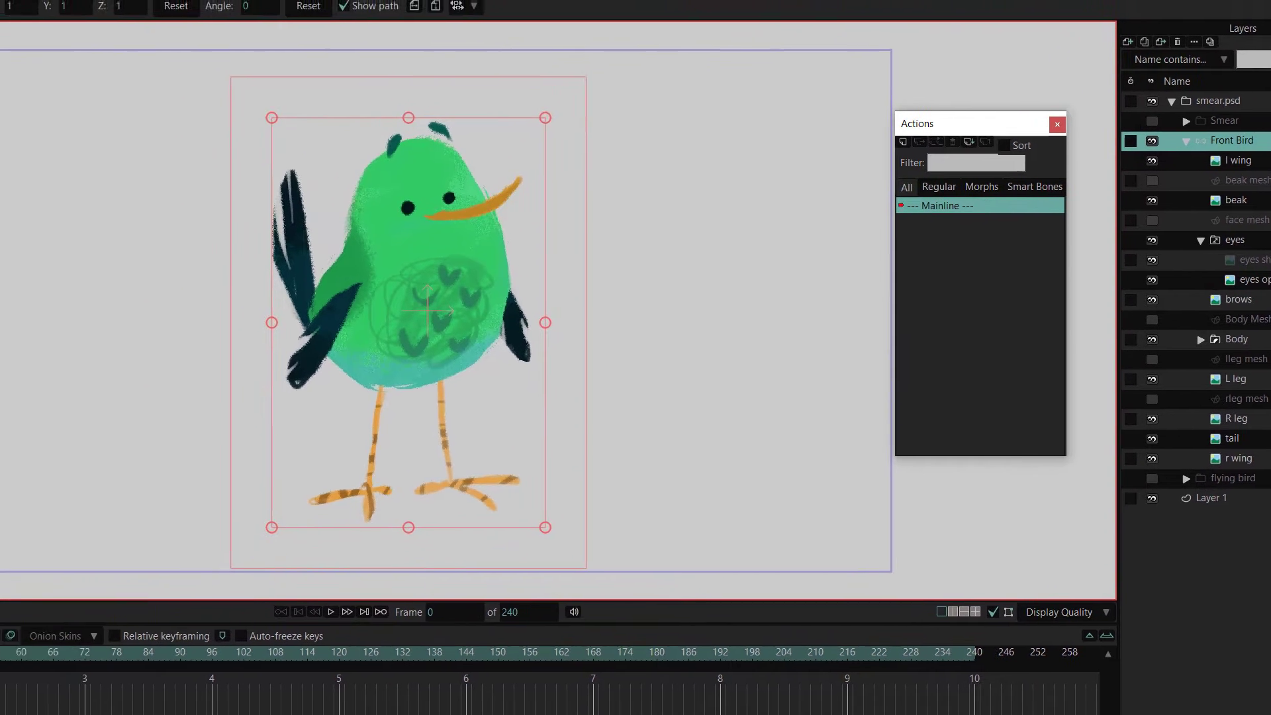
# Draw a long bone from the belly to above the tail, name it handle and shrink its strength region to nothing.
pyautogui.click(4, 104)
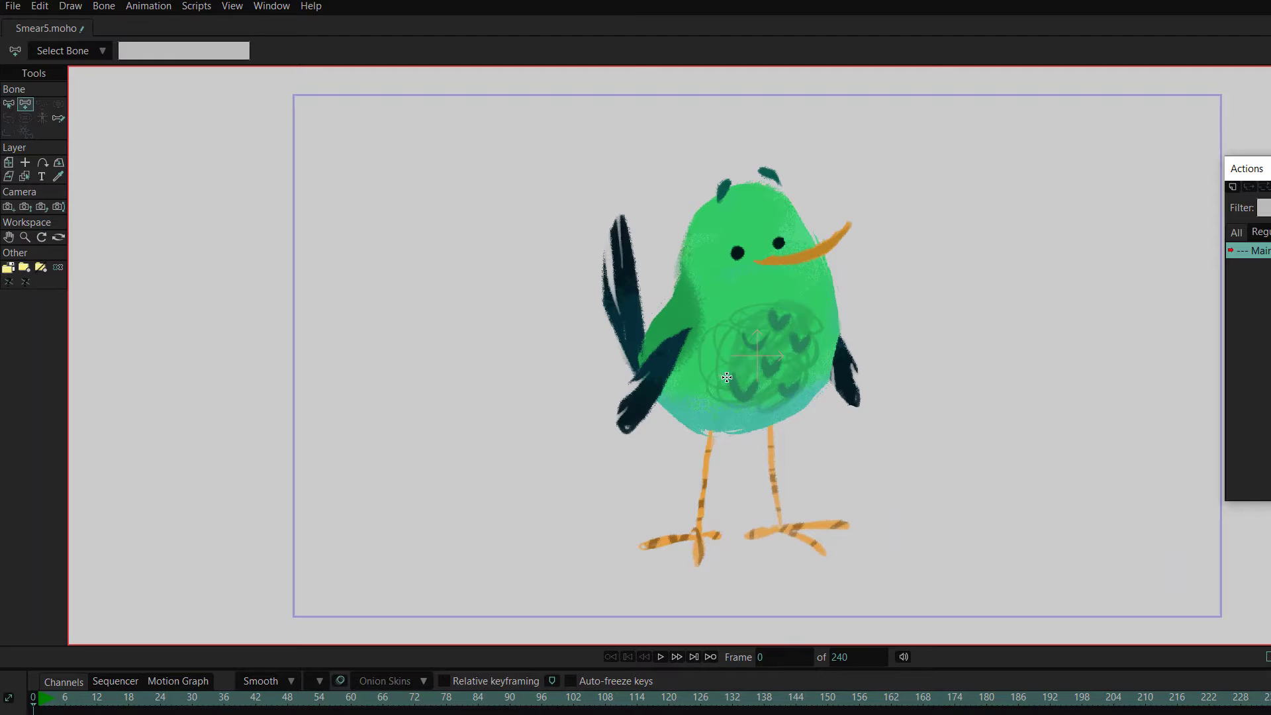
pyautogui.moveTo(726, 380); pyautogui.dragTo(717, 361)
pyautogui.moveTo(631, 204); pyautogui.dragTo(601, 143)
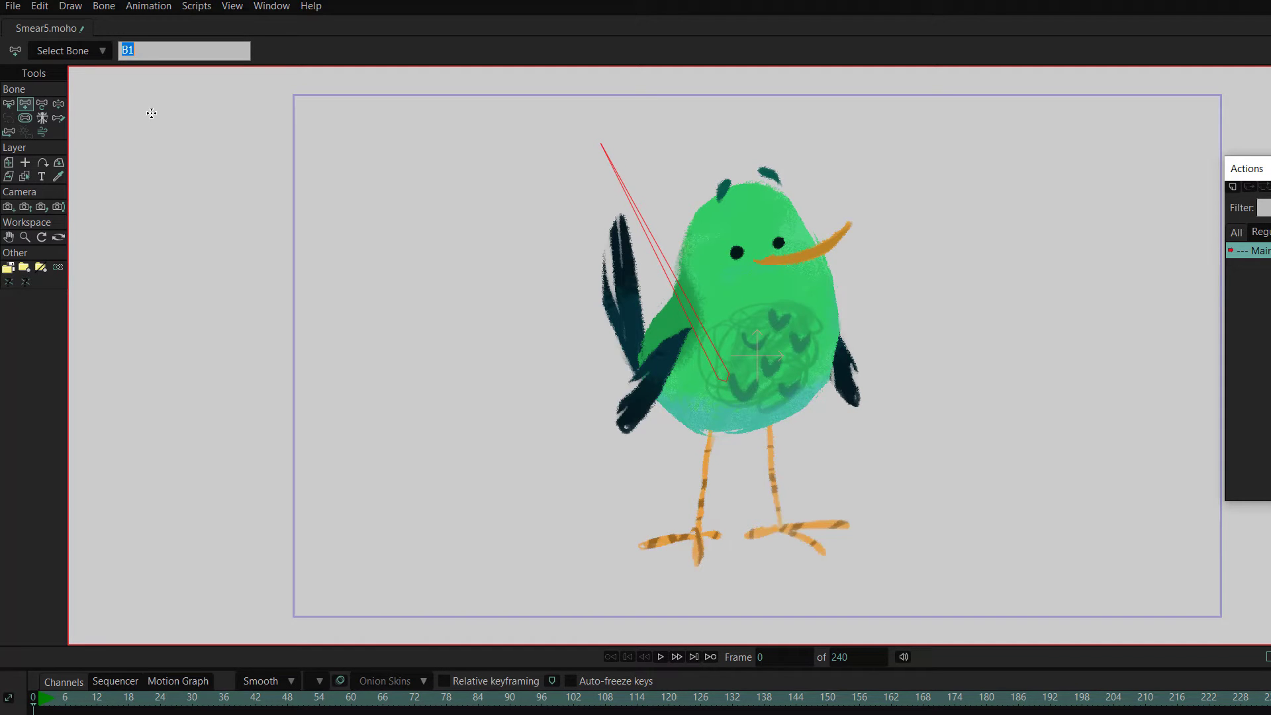
pyautogui.click(25, 117)
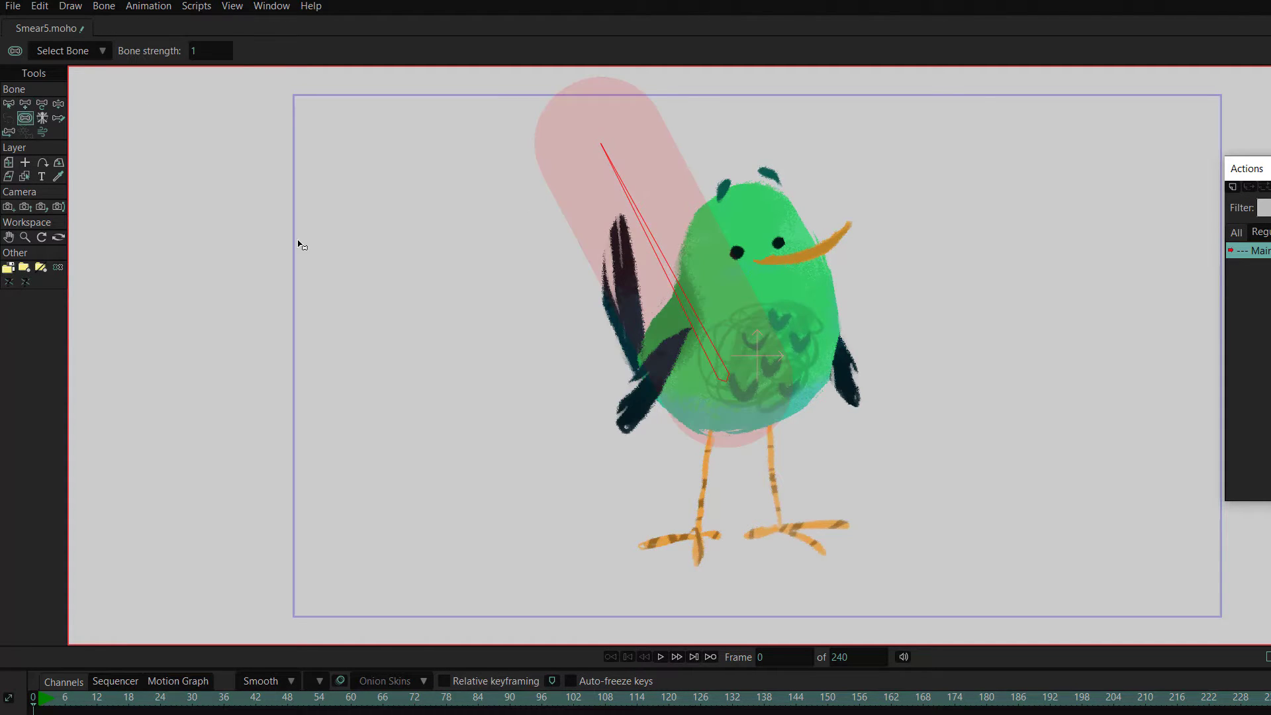
pyautogui.moveTo(678, 291); pyautogui.dragTo(255, 542)
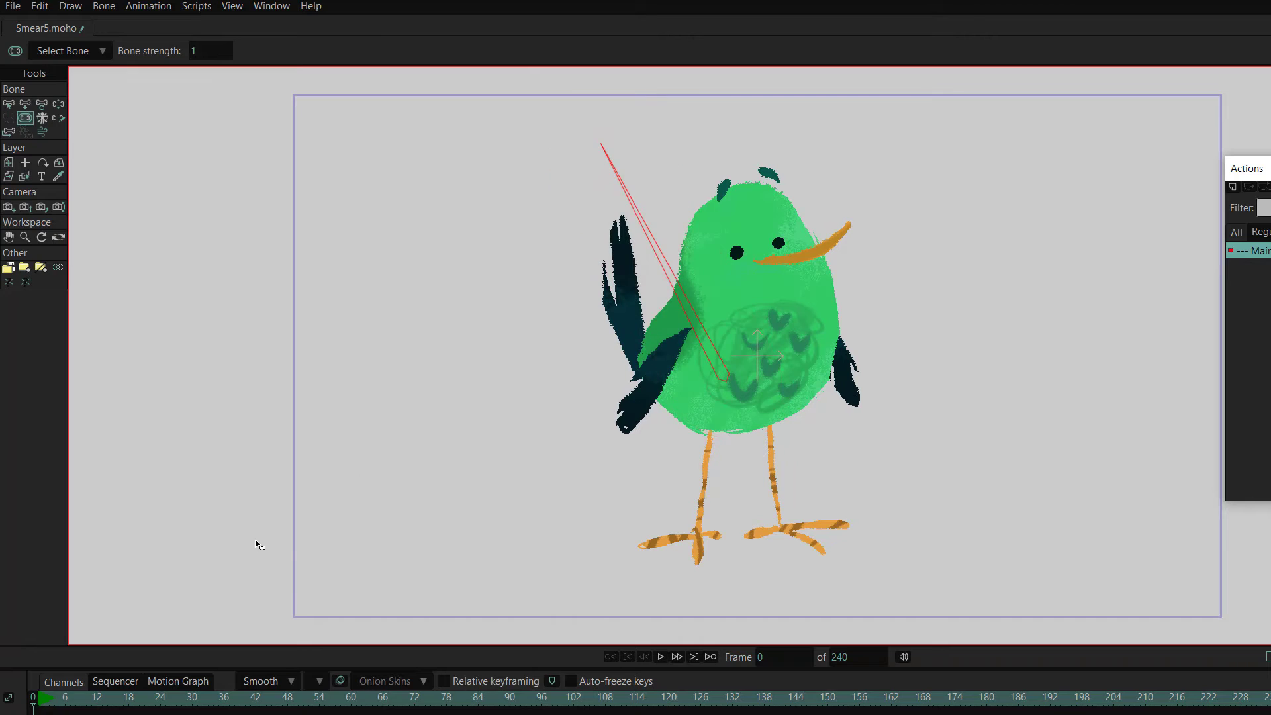
# Draw a three-bone spine chain from the base of the handle bone up to the top of the head.
pyautogui.click(25, 104)
pyautogui.moveTo(728, 377); pyautogui.dragTo(767, 317)
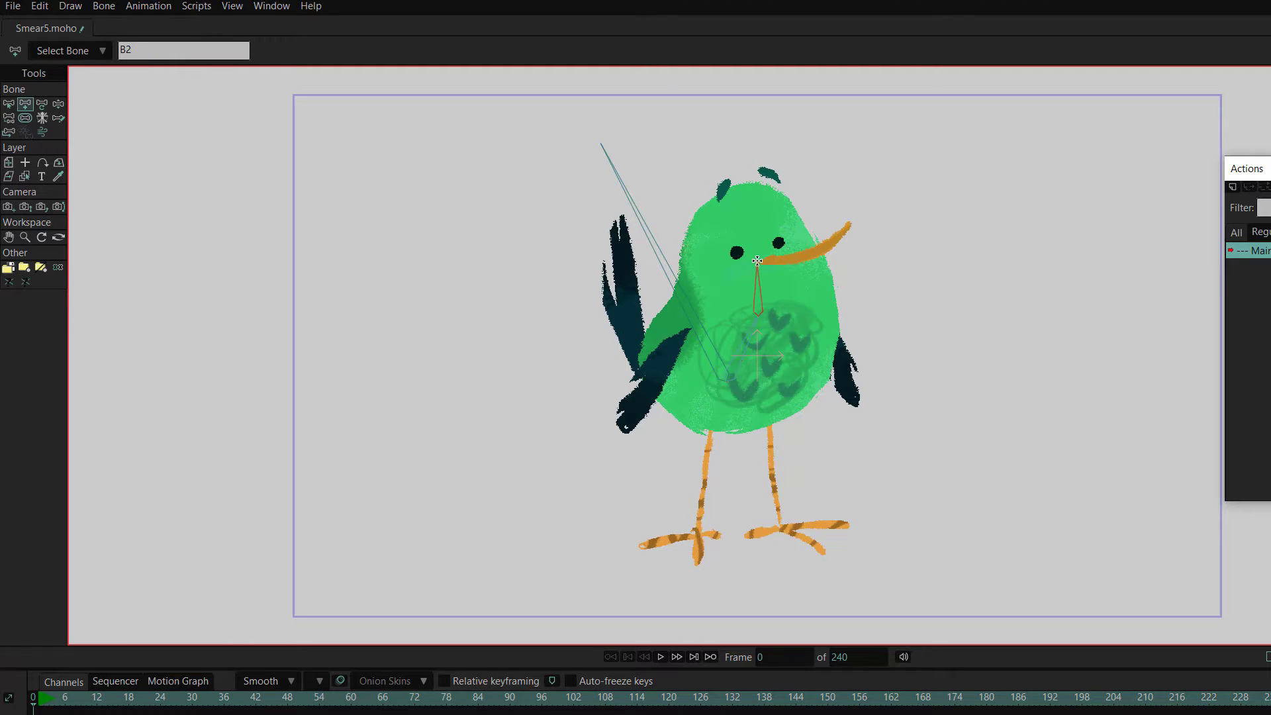
pyautogui.moveTo(755, 247); pyautogui.dragTo(739, 174)
# Draw a three-bone tail chain from the base of the lowest spine bone B2 to the tail tip.
pyautogui.click(8, 104)
pyautogui.click(739, 358)
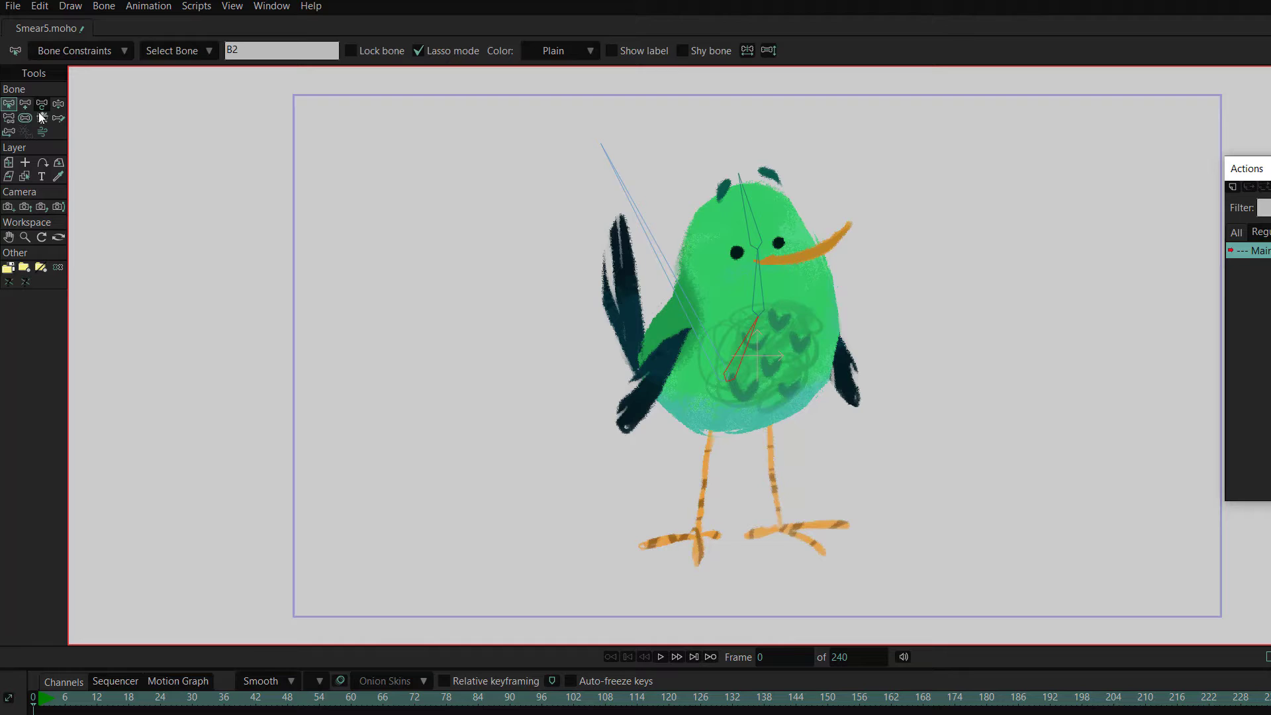
pyautogui.click(26, 104)
pyautogui.moveTo(725, 381)
pyautogui.mouseDown()
pyautogui.moveTo(638, 356)
pyautogui.moveTo(619, 262)
pyautogui.mouseUp()
pyautogui.moveTo(618, 261); pyautogui.dragTo(616, 208)
# Draw a two-bone chain along each wing, parented to the lowest spine bone B2.
pyautogui.keyDown('alt'); pyautogui.click(738, 370); pyautogui.keyUp('alt')
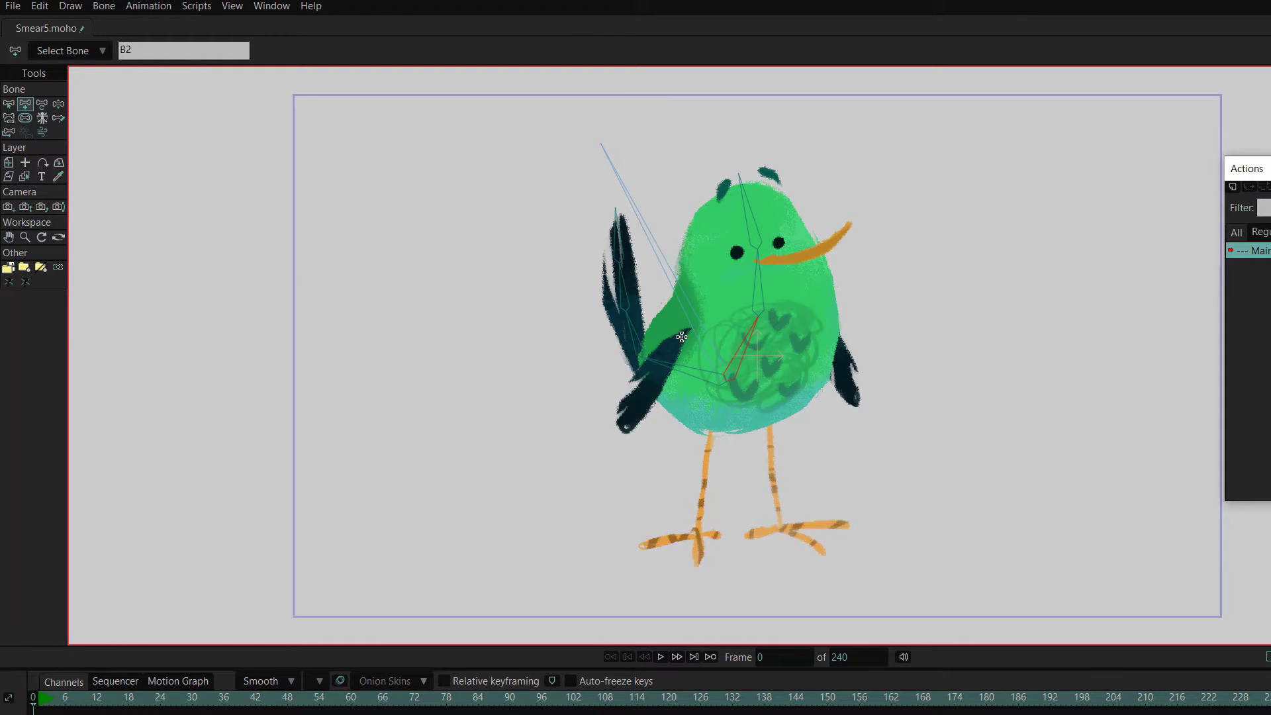
pyautogui.moveTo(682, 337); pyautogui.dragTo(660, 365)
pyautogui.moveTo(660, 364); pyautogui.dragTo(610, 431)
pyautogui.keyDown('alt'); pyautogui.click(738, 361); pyautogui.keyUp('alt')
pyautogui.moveTo(827, 320); pyautogui.dragTo(833, 345)
pyautogui.moveTo(834, 345); pyautogui.dragTo(854, 415)
# Draw a three-bone chain down each leg to its toes, parented to the handle bone.
pyautogui.keyDown('alt'); pyautogui.click(707, 336); pyautogui.keyUp('alt')
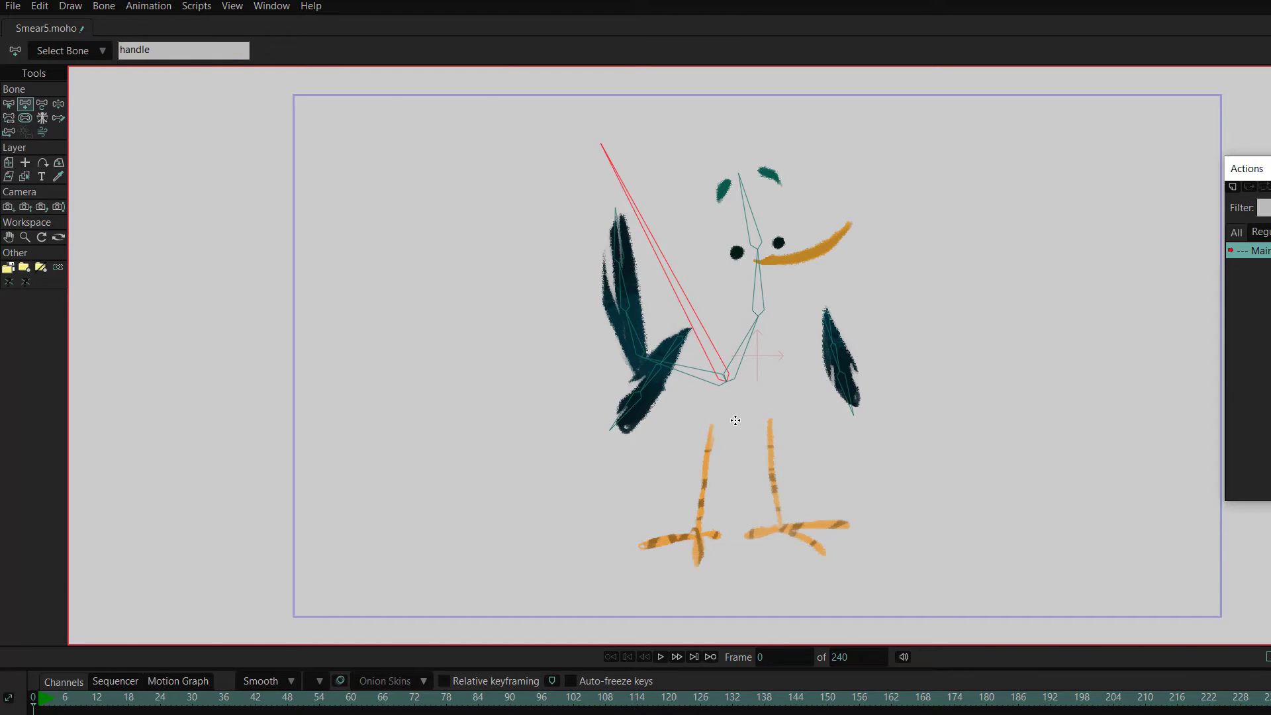
pyautogui.moveTo(713, 429); pyautogui.dragTo(699, 488)
pyautogui.moveTo(699, 489)
pyautogui.mouseDown()
pyautogui.moveTo(695, 529)
pyautogui.moveTo(594, 554)
pyautogui.mouseUp()
pyautogui.press('b')
pyautogui.click(712, 358)
pyautogui.click(25, 104)
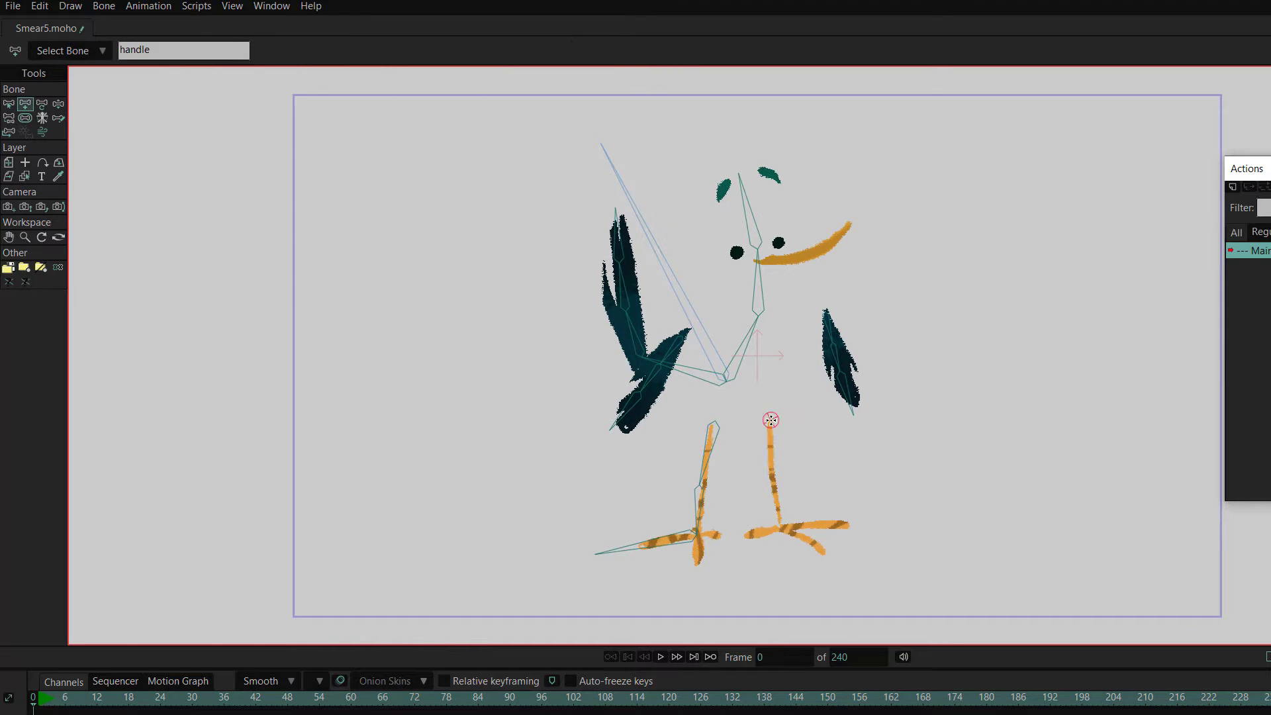
pyautogui.moveTo(771, 421); pyautogui.dragTo(768, 472)
pyautogui.moveTo(768, 472)
pyautogui.mouseDown()
pyautogui.moveTo(780, 531)
pyautogui.moveTo(887, 537)
pyautogui.mouseUp()
pyautogui.click(8, 104)
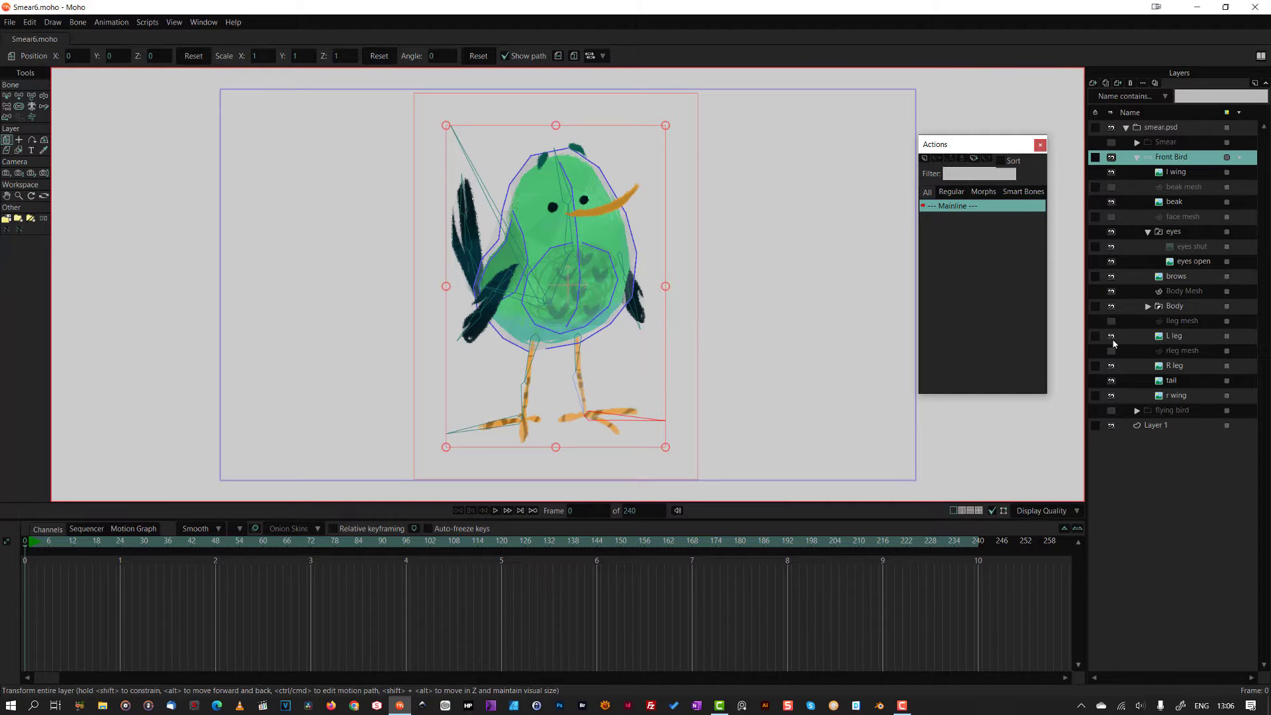
# Flexi-bind the Body Mesh layer to the spine bones, the head bone and the tail's base bone.
pyautogui.click(7, 96)
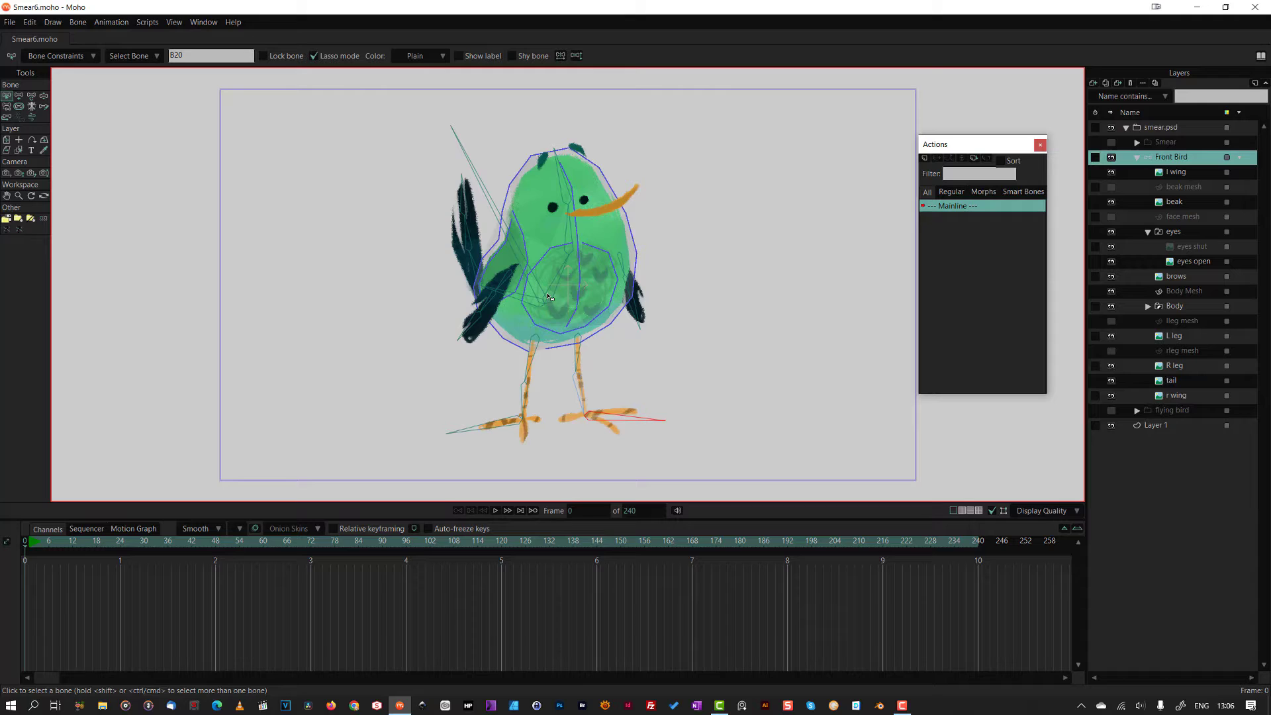
pyautogui.click(523, 299)
pyautogui.click(1205, 292)
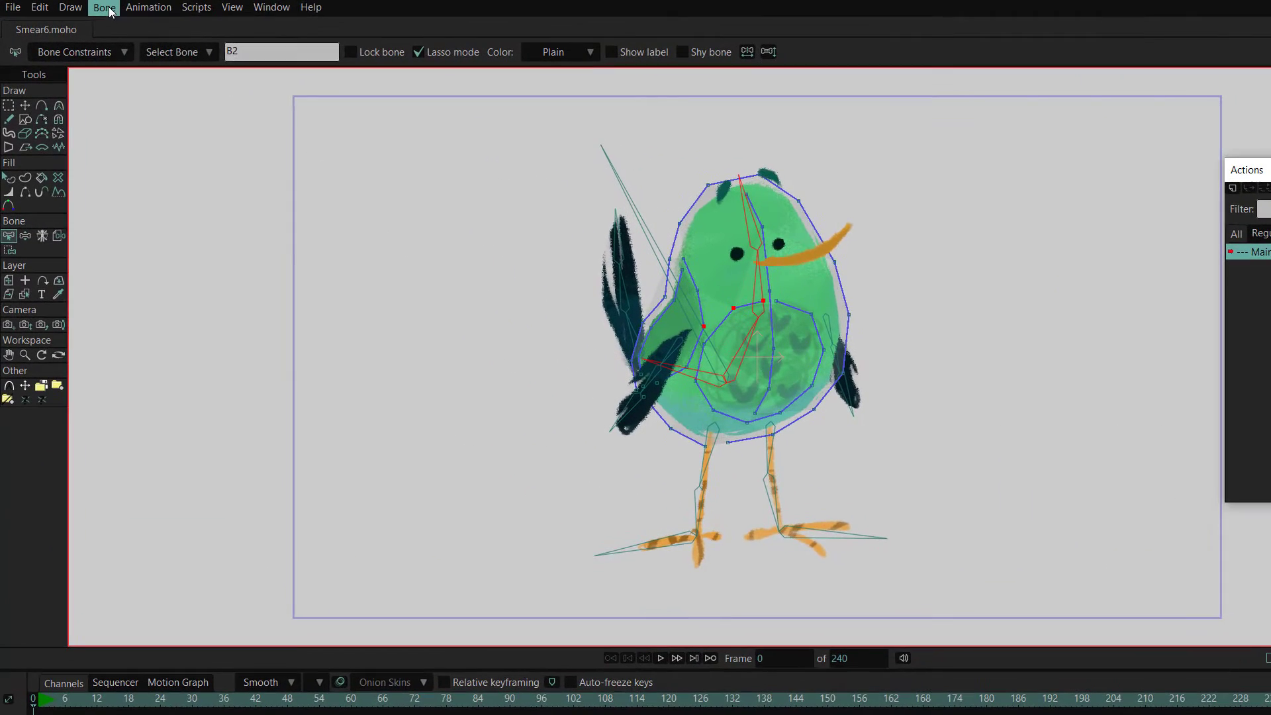
pyautogui.click(78, 22)
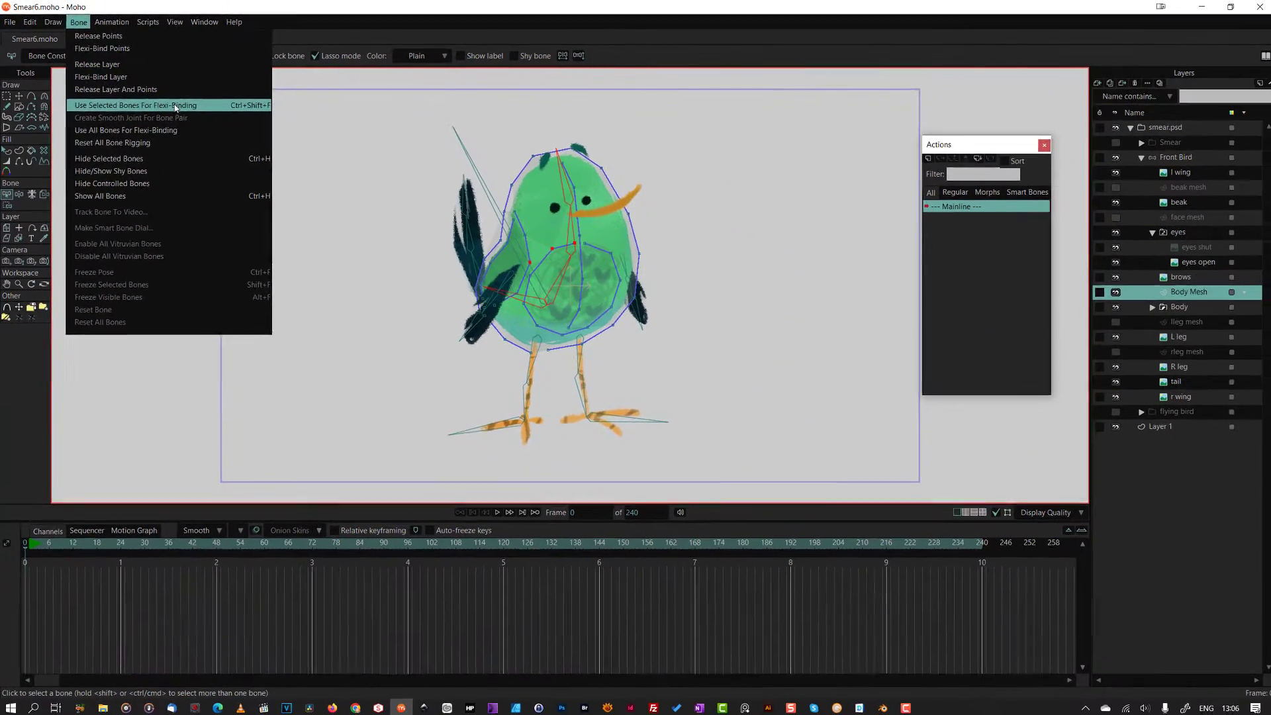
pyautogui.click(175, 106)
# Flexi-bind the beak mesh layer to the head bone.
pyautogui.click(564, 182)
pyautogui.click(1116, 187)
pyautogui.click(1194, 188)
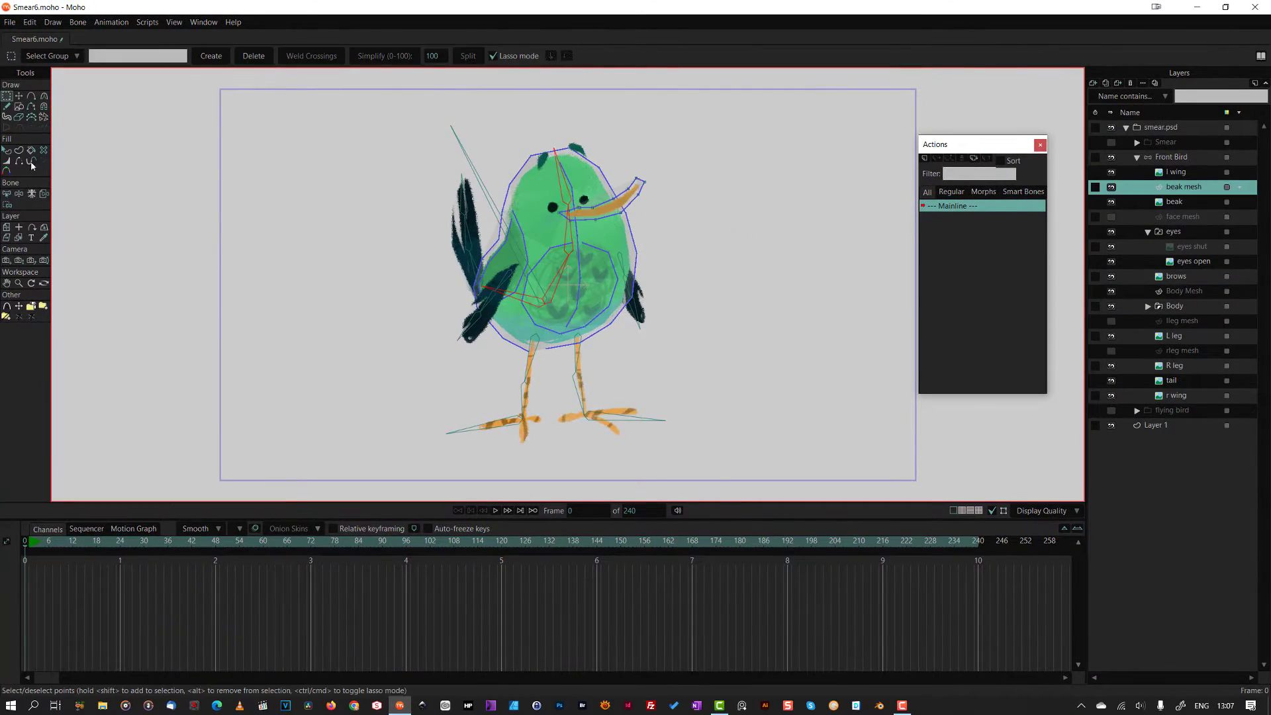
pyautogui.click(6, 194)
pyautogui.click(78, 22)
pyautogui.click(175, 106)
# Flexi-bind the face mesh layer to the head bone.
pyautogui.click(6, 96)
pyautogui.click(1183, 216)
pyautogui.click(77, 22)
pyautogui.click(175, 106)
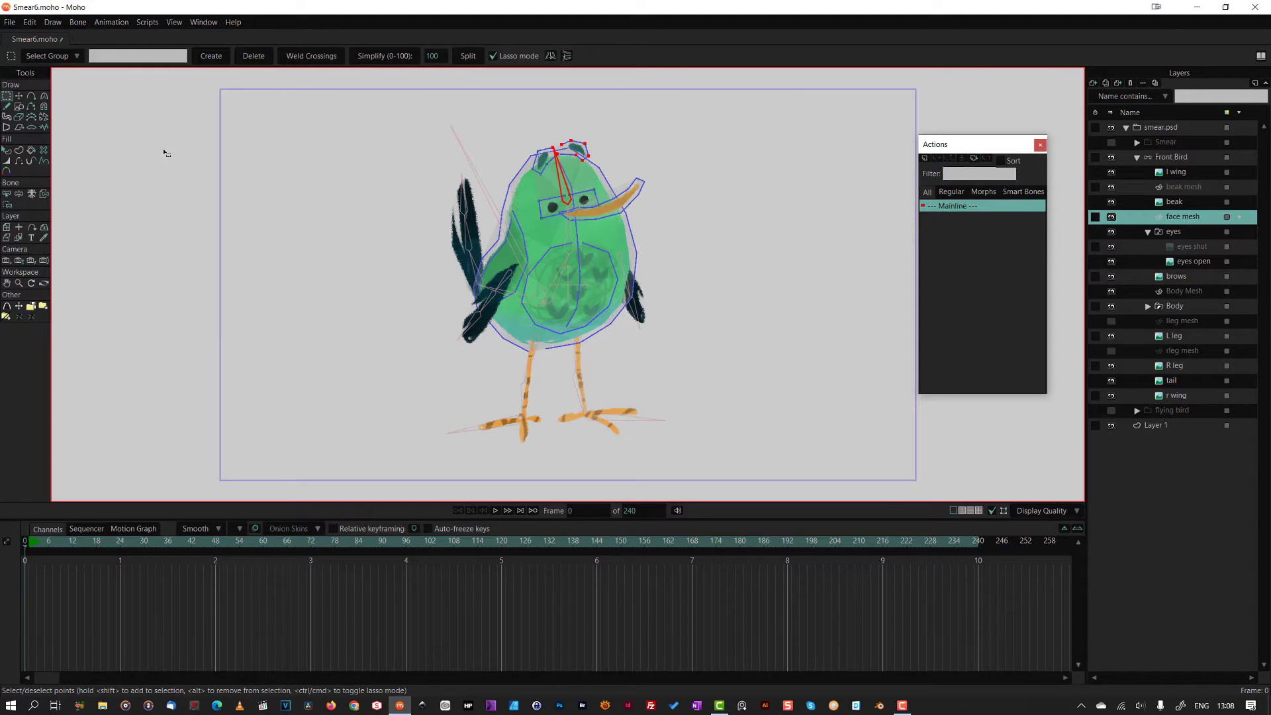
# Flexi-bind the l wing and r wing layers to their own wing bones.
pyautogui.click(19, 194)
pyautogui.click(1111, 186)
pyautogui.click(1177, 172)
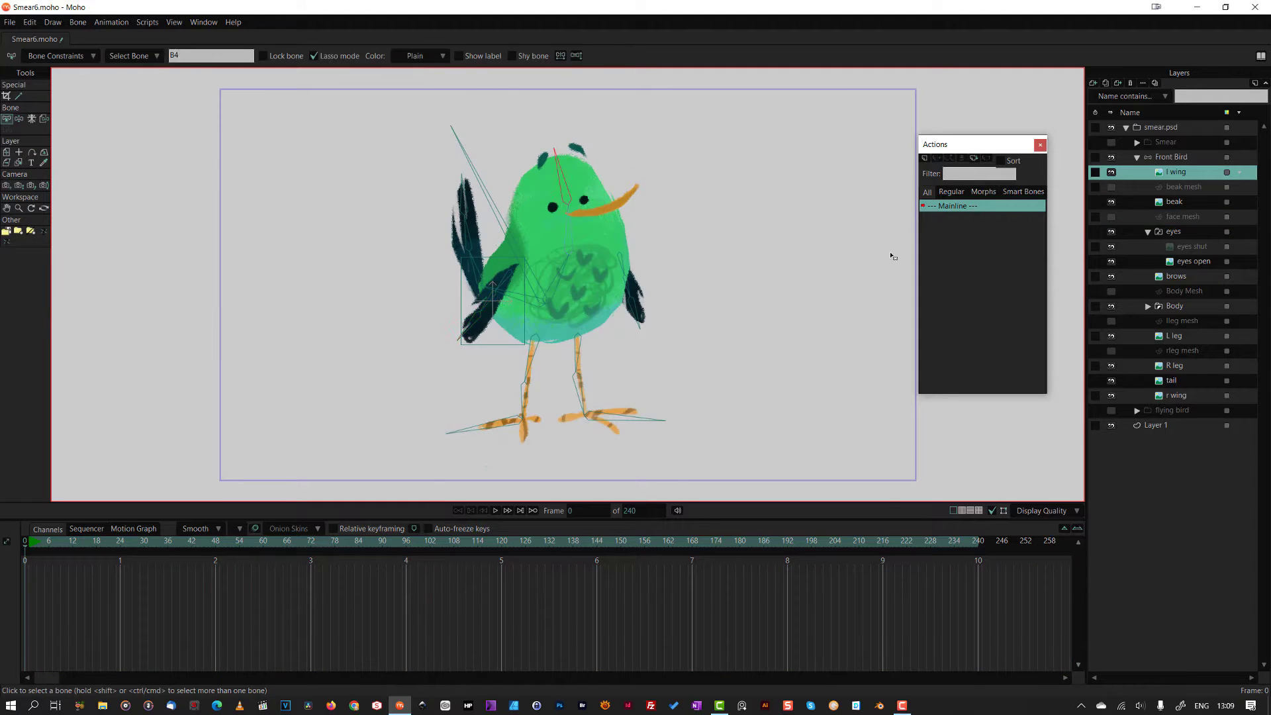
pyautogui.click(79, 21)
pyautogui.click(175, 105)
pyautogui.click(1176, 395)
pyautogui.click(175, 106)
# Flexi-bind the tail layer to the tail bones.
pyautogui.click(1172, 381)
pyautogui.click(78, 22)
pyautogui.click(175, 106)
# Flexi-bind the L leg and R leg image layers to bones of the rig.
pyautogui.click(1174, 336)
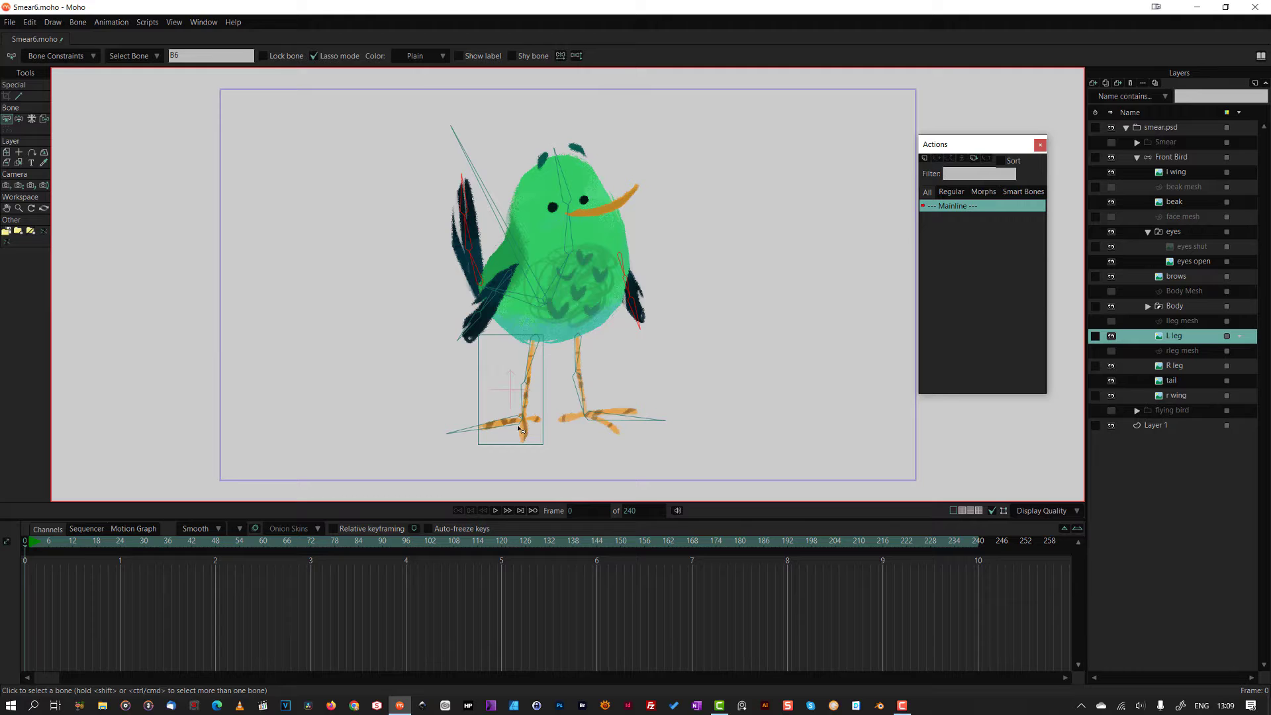
pyautogui.click(79, 24)
pyautogui.click(179, 116)
pyautogui.click(1175, 366)
pyautogui.click(78, 24)
pyautogui.click(178, 115)
# Bind the L leg and R leg layers again, flexi-binding each to only its own leg's bones.
pyautogui.click(1174, 336)
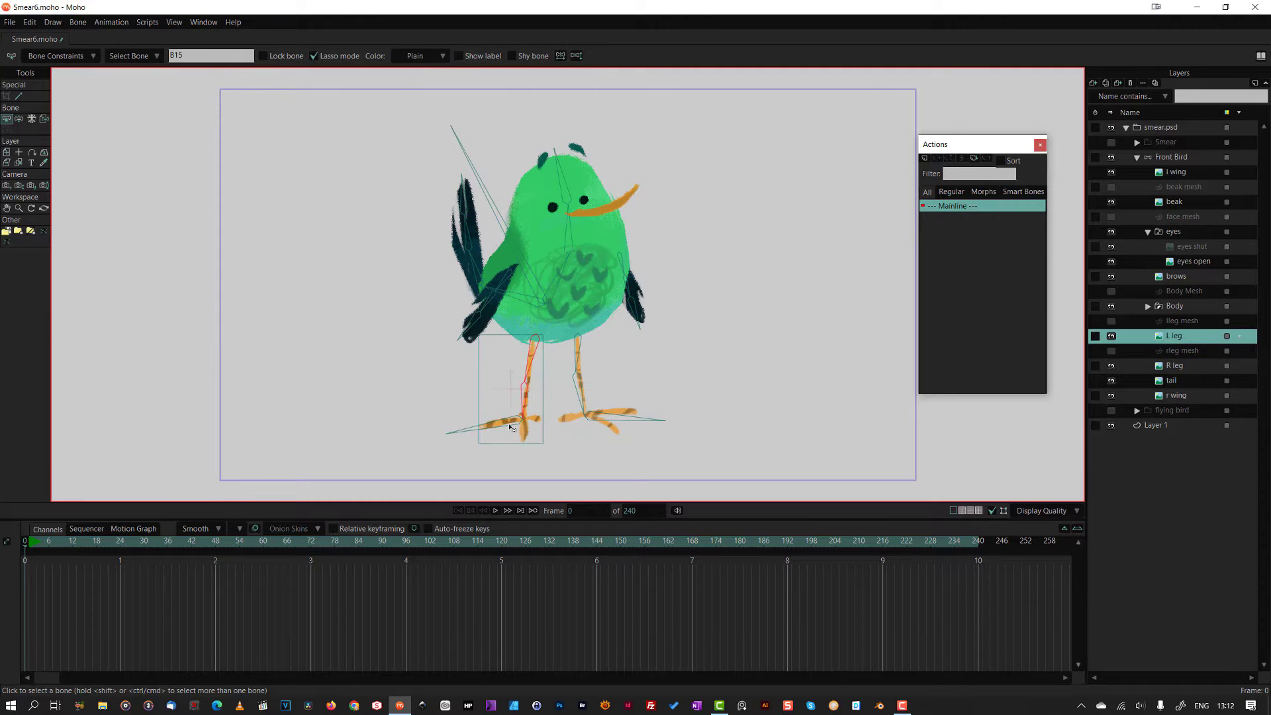
pyautogui.click(78, 23)
pyautogui.click(184, 117)
pyautogui.click(1175, 366)
pyautogui.moveTo(622, 394); pyautogui.dragTo(595, 344)
pyautogui.click(78, 21)
pyautogui.click(211, 106)
# Reduce the bone strength of the Front Bird's tail and wing bones, about 0.35 for the tail and 0.41 for the l wing's lower bone.
pyautogui.click(1171, 157)
pyautogui.click(7, 130)
pyautogui.click(523, 400)
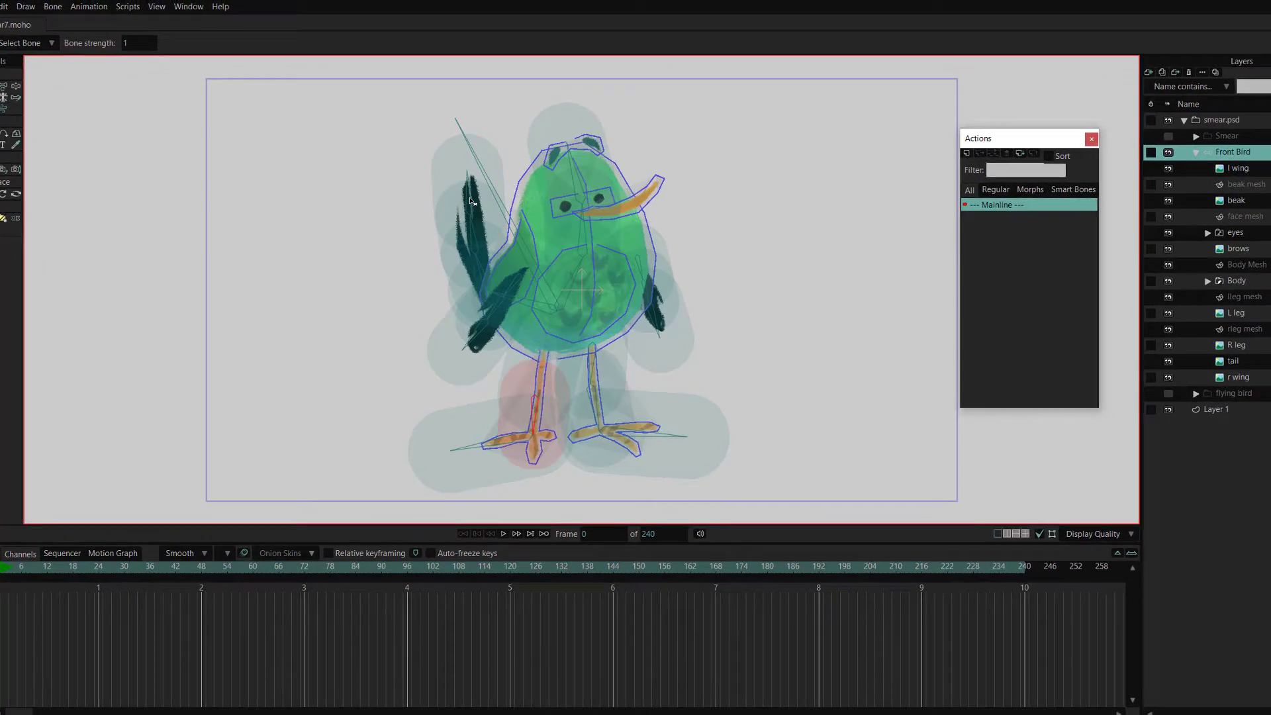
pyautogui.moveTo(466, 232); pyautogui.dragTo(414, 259)
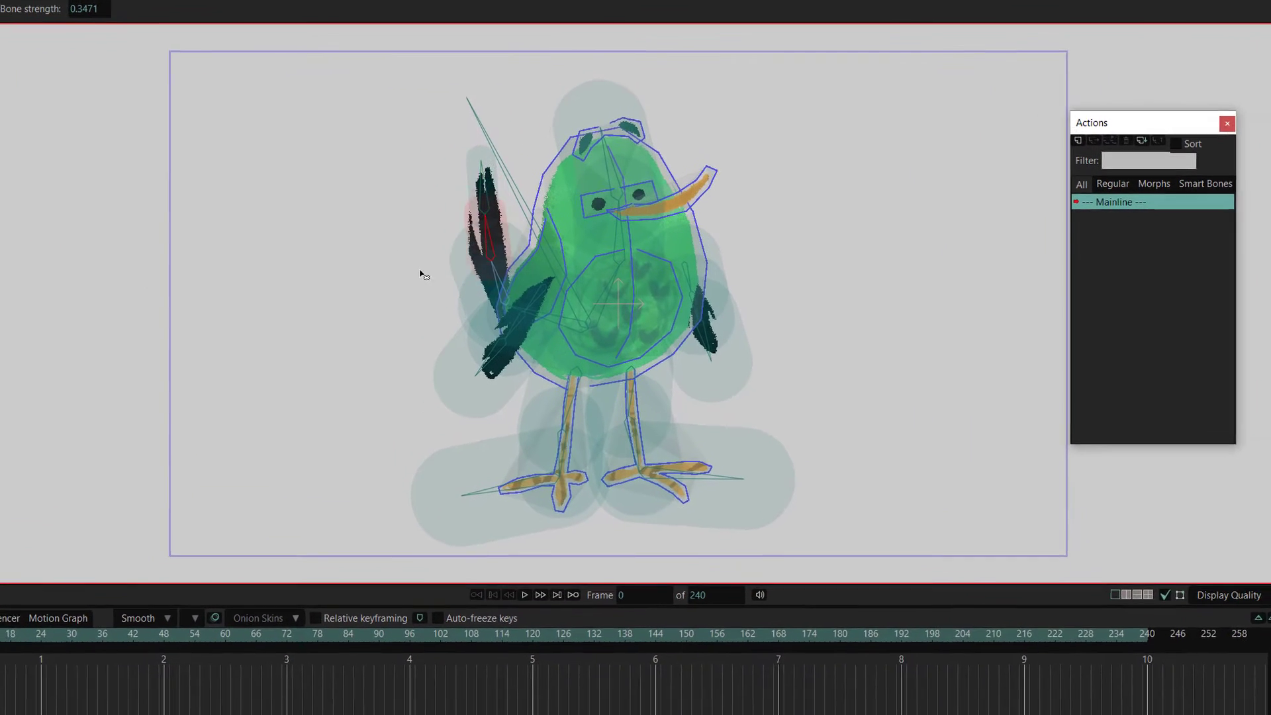
pyautogui.moveTo(497, 283); pyautogui.dragTo(454, 298)
pyautogui.moveTo(493, 365); pyautogui.dragTo(445, 381)
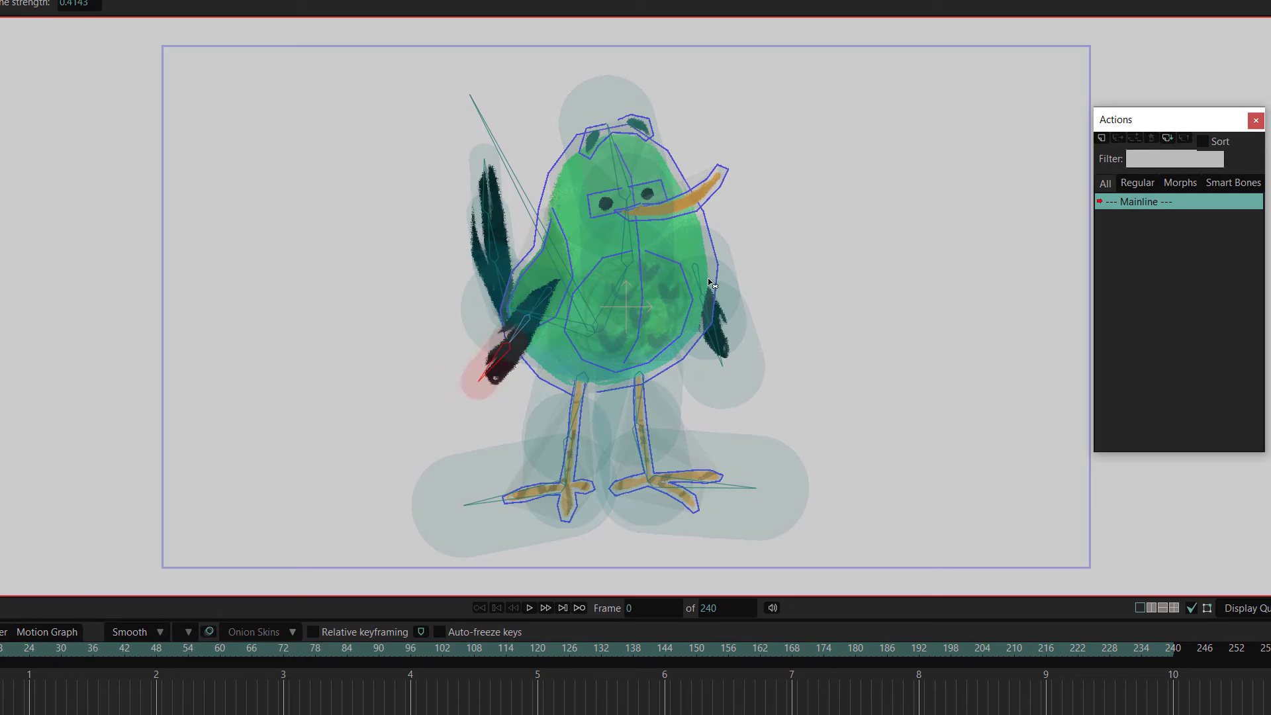
pyautogui.moveTo(700, 281); pyautogui.dragTo(652, 291)
pyautogui.moveTo(708, 311); pyautogui.dragTo(662, 360)
# Shrink the strength regions of both legs' and feet's bones, with about 0.27 on the R leg's upper bone.
pyautogui.moveTo(575, 407); pyautogui.dragTo(501, 434)
pyautogui.moveTo(568, 464); pyautogui.dragTo(474, 508)
pyautogui.moveTo(639, 404); pyautogui.dragTo(522, 454)
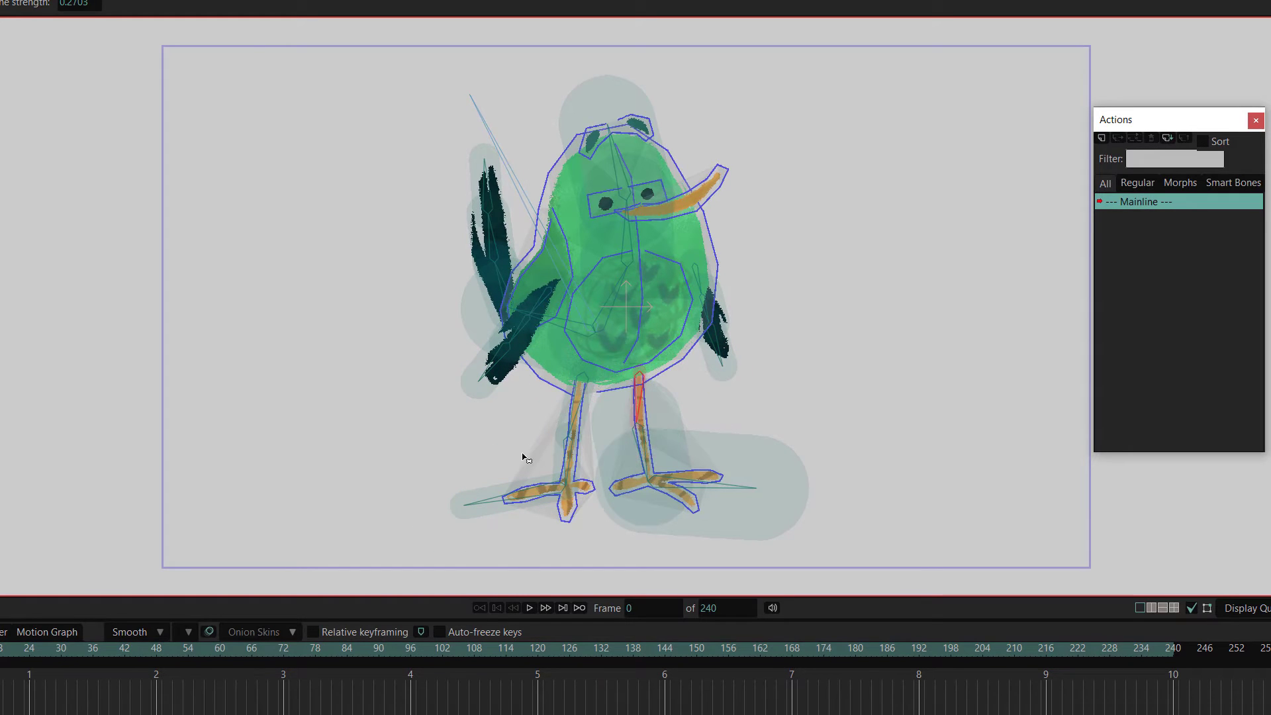
pyautogui.moveTo(643, 457); pyautogui.dragTo(560, 487)
pyautogui.moveTo(695, 485); pyautogui.dragTo(582, 555)
# Widen the strength regions of the head and body bones, then fine-tune them together with the r wing's upper bone.
pyautogui.moveTo(618, 162); pyautogui.dragTo(656, 172)
pyautogui.moveTo(608, 321); pyautogui.dragTo(629, 334)
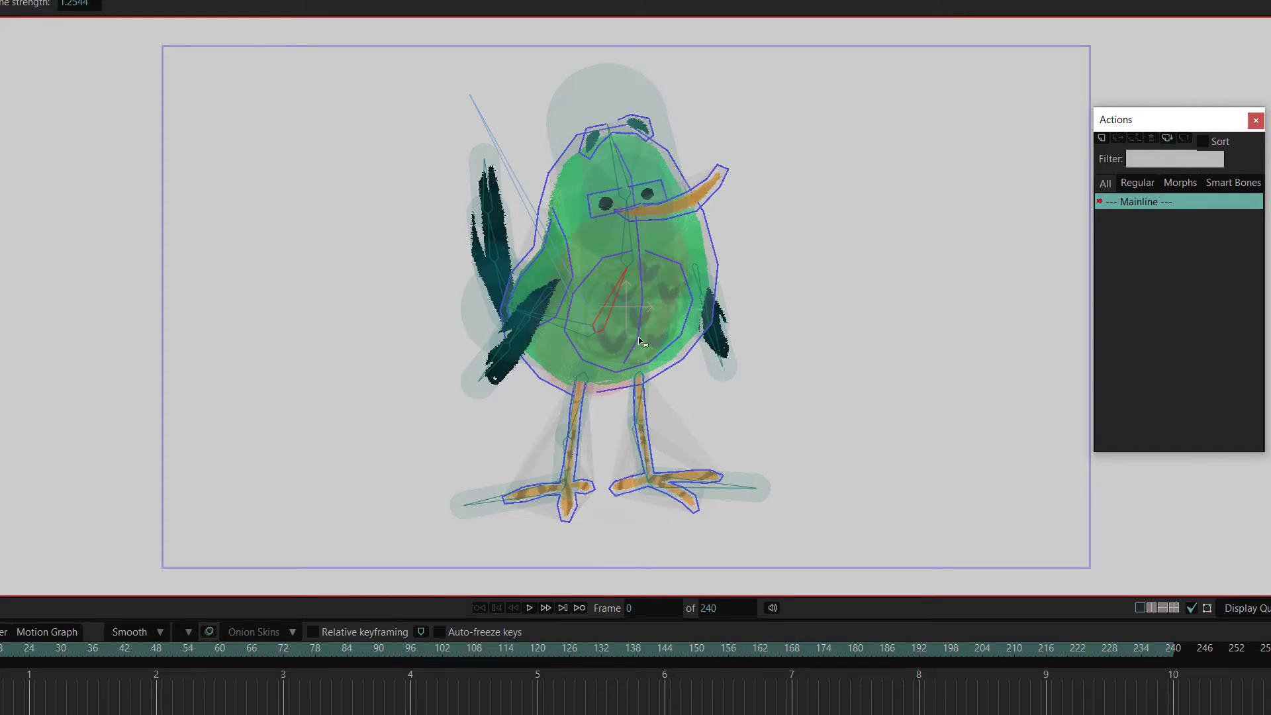
pyautogui.moveTo(556, 320); pyautogui.dragTo(570, 325)
pyautogui.press('z')
pyautogui.moveTo(617, 159); pyautogui.dragTo(652, 160)
pyautogui.moveTo(629, 257); pyautogui.dragTo(627, 261)
pyautogui.moveTo(574, 319); pyautogui.dragTo(580, 312)
pyautogui.moveTo(700, 283); pyautogui.dragTo(712, 277)
pyautogui.moveTo(639, 168); pyautogui.dragTo(633, 169)
pyautogui.moveTo(633, 168); pyautogui.dragTo(626, 170)
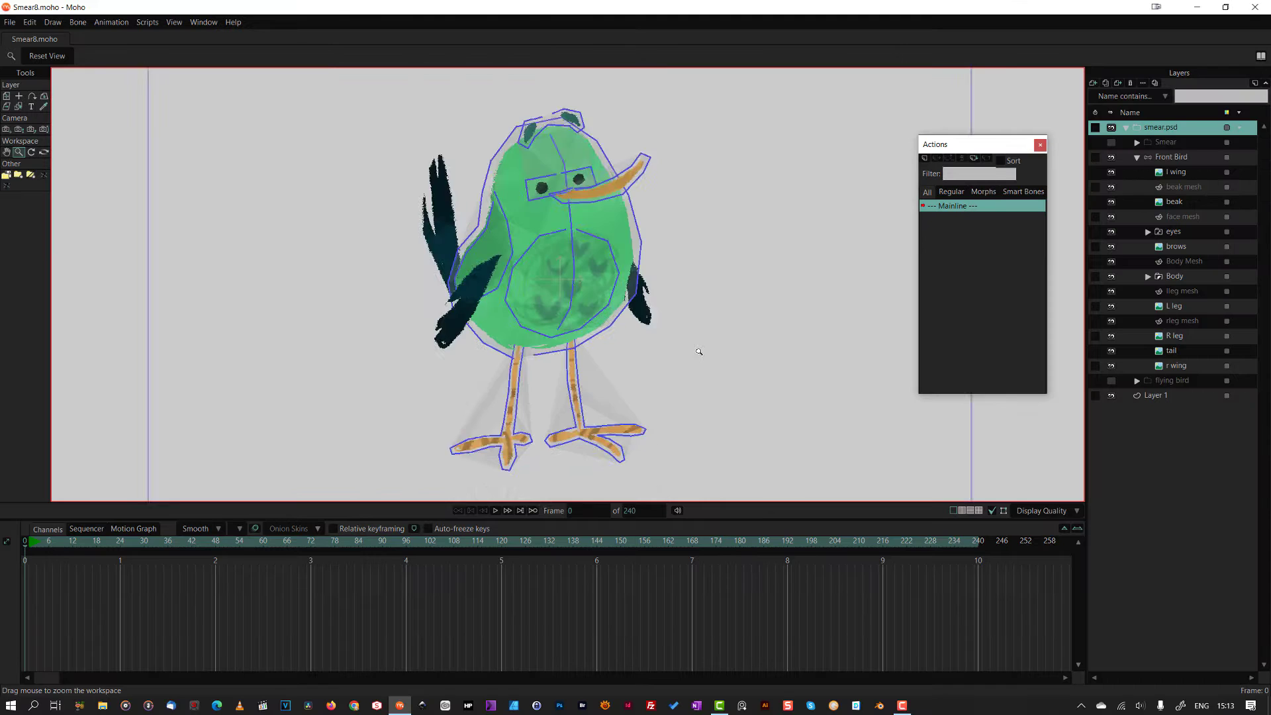
# Hide the Body Mesh and Body layers to expose both leg meshes.
pyautogui.moveTo(701, 351); pyautogui.dragTo(1152, 463)
pyautogui.moveTo(653, 443); pyautogui.dragTo(823, 162)
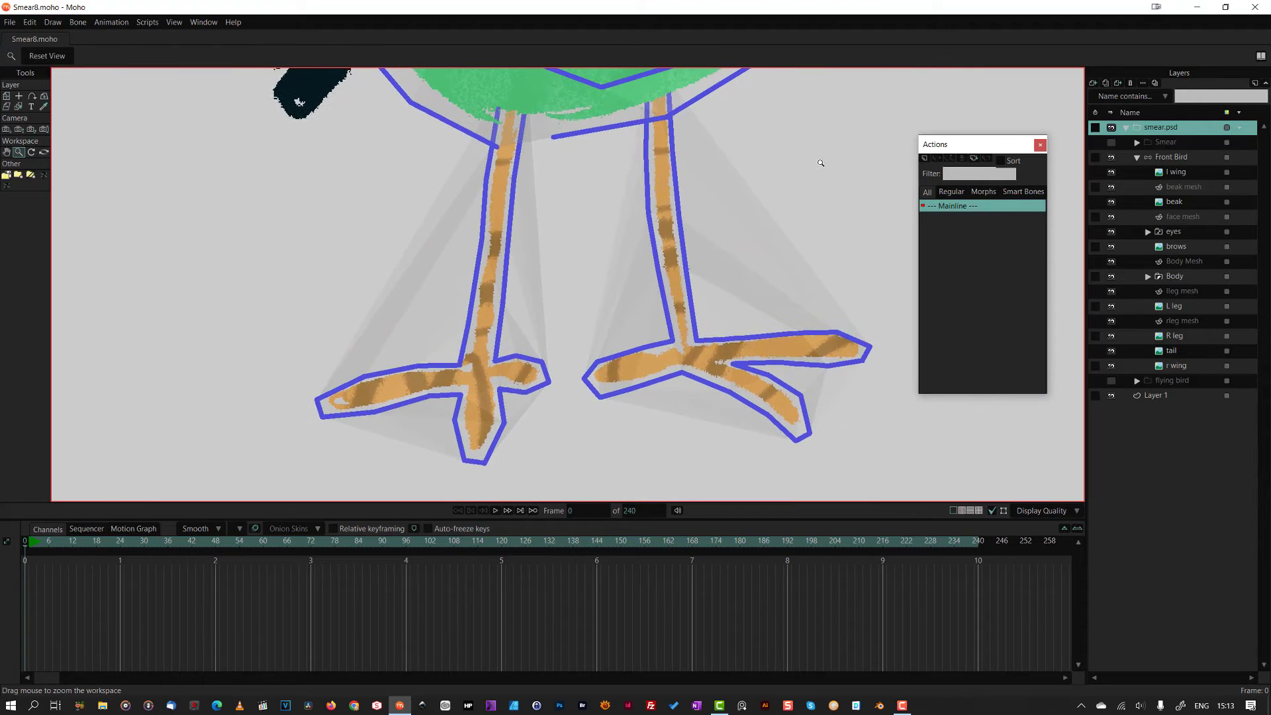
pyautogui.click(1111, 263)
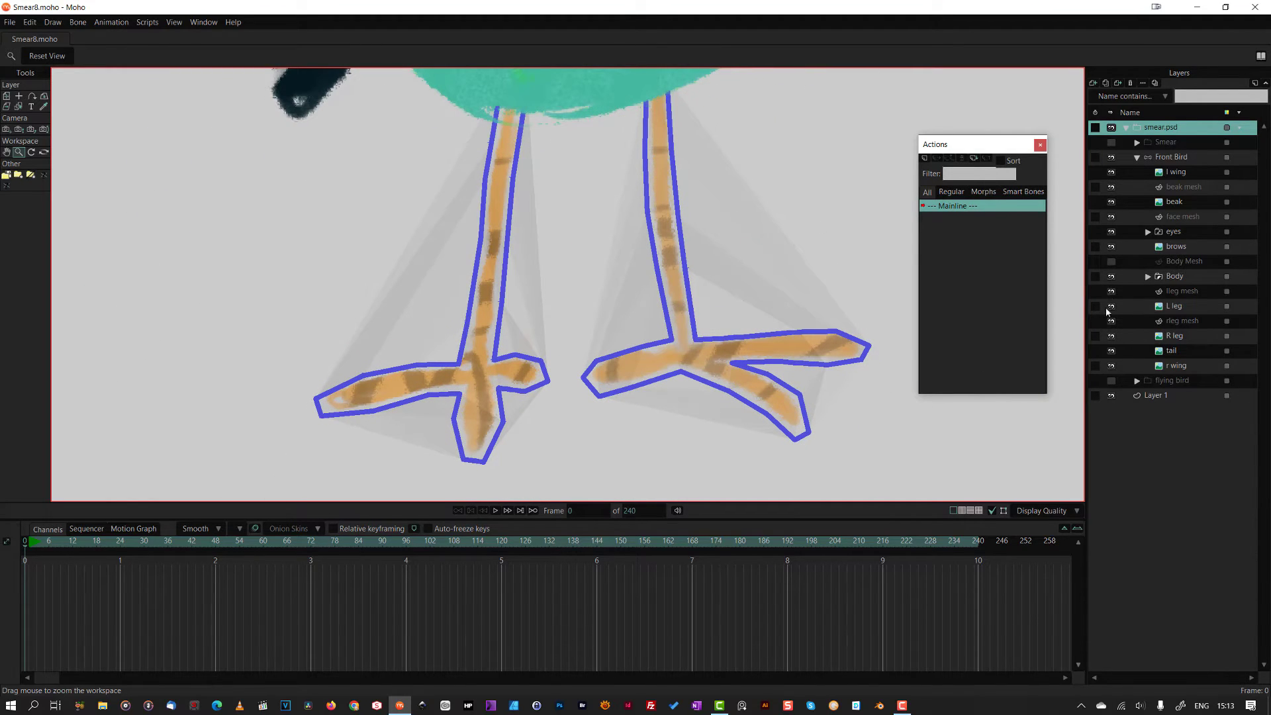
pyautogui.click(1111, 277)
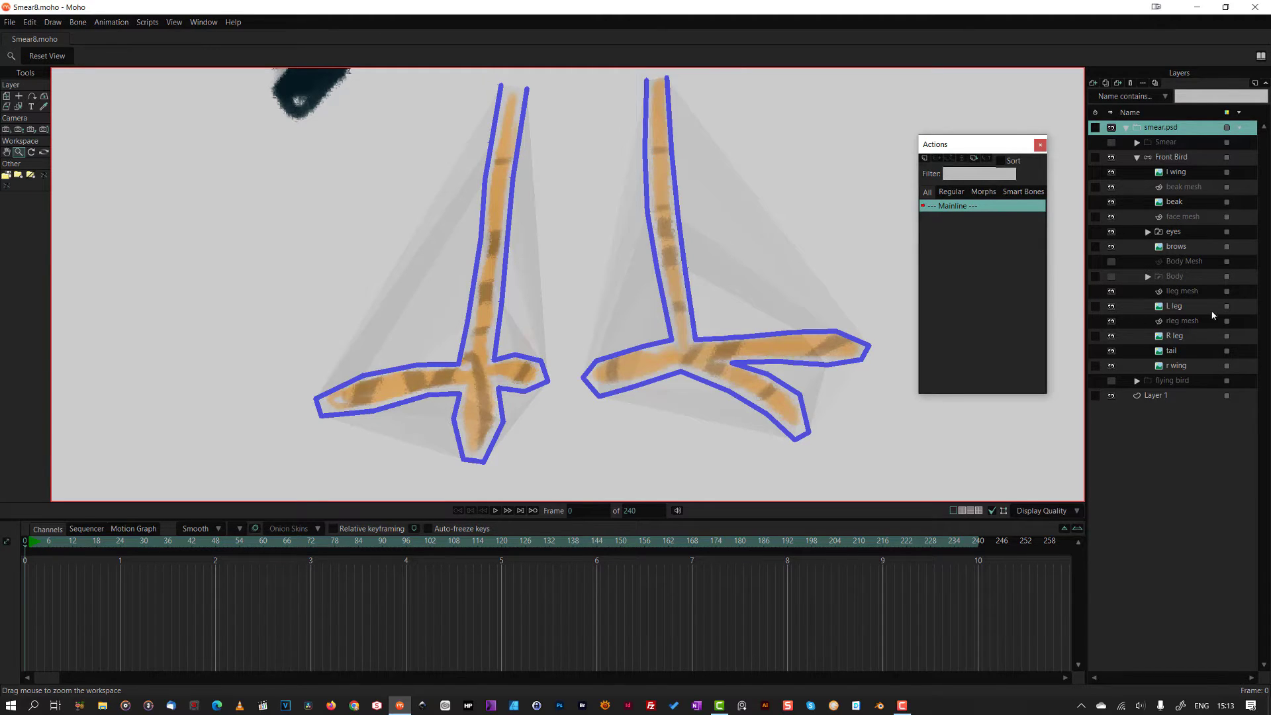
# Open the Style window and restyle the lleg mesh outline as a grey stroke of width 2.
pyautogui.click(1182, 321)
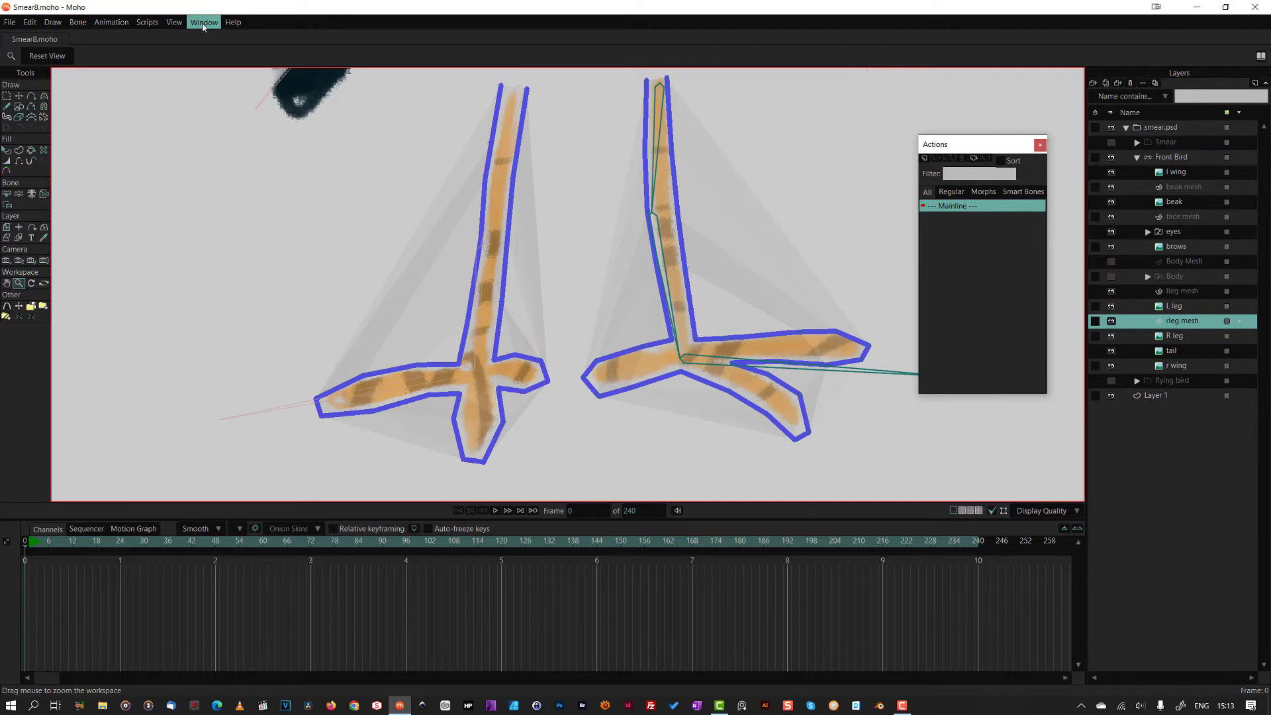
pyautogui.click(204, 23)
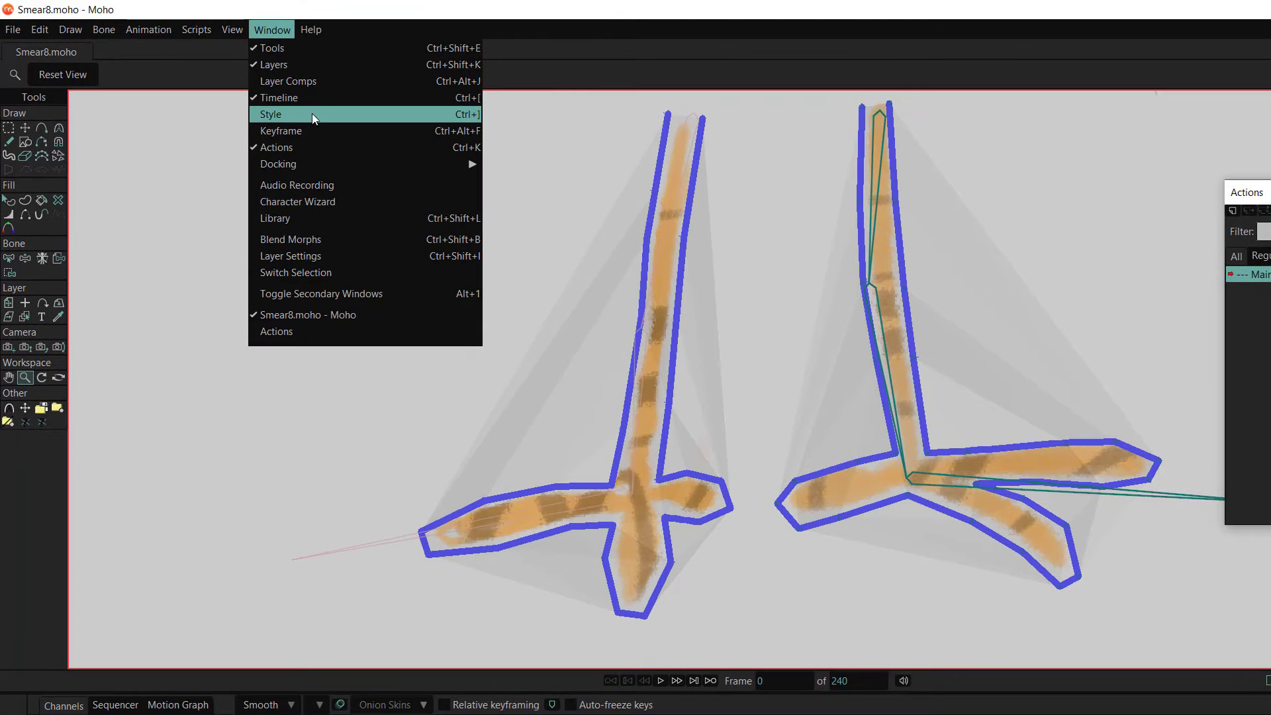
pyautogui.click(312, 113)
pyautogui.click(8, 201)
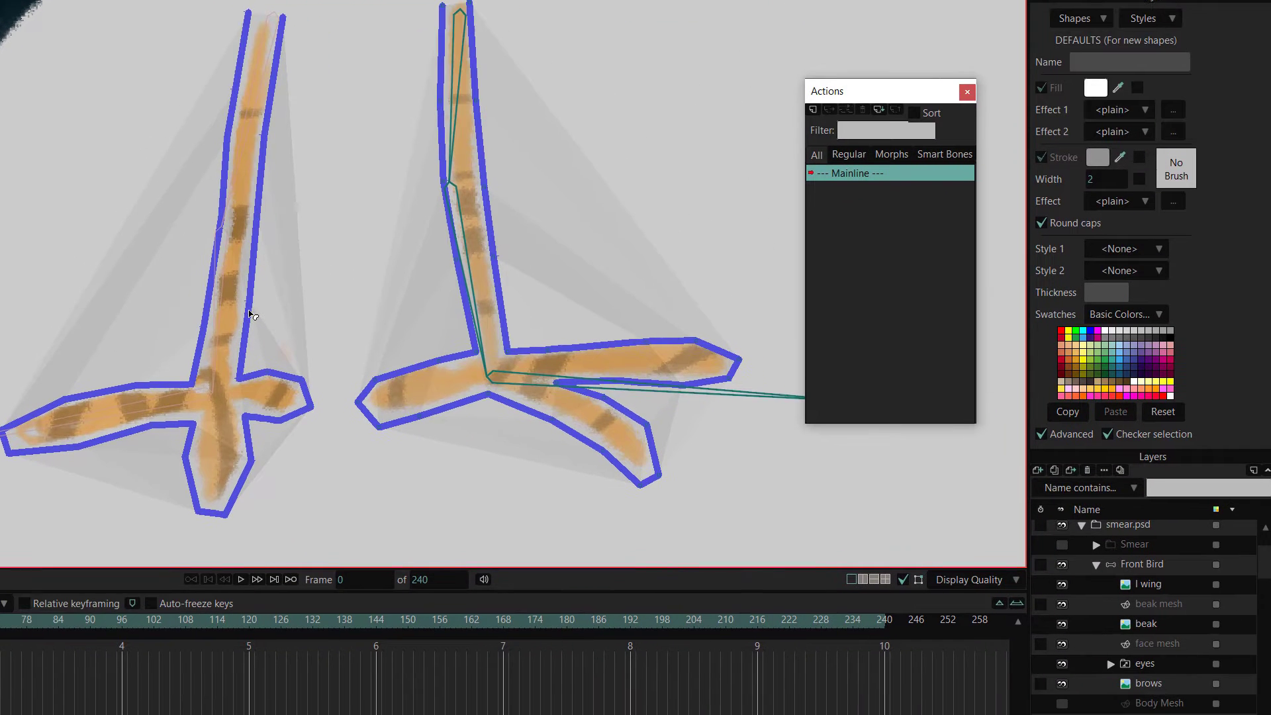
pyautogui.click(681, 392)
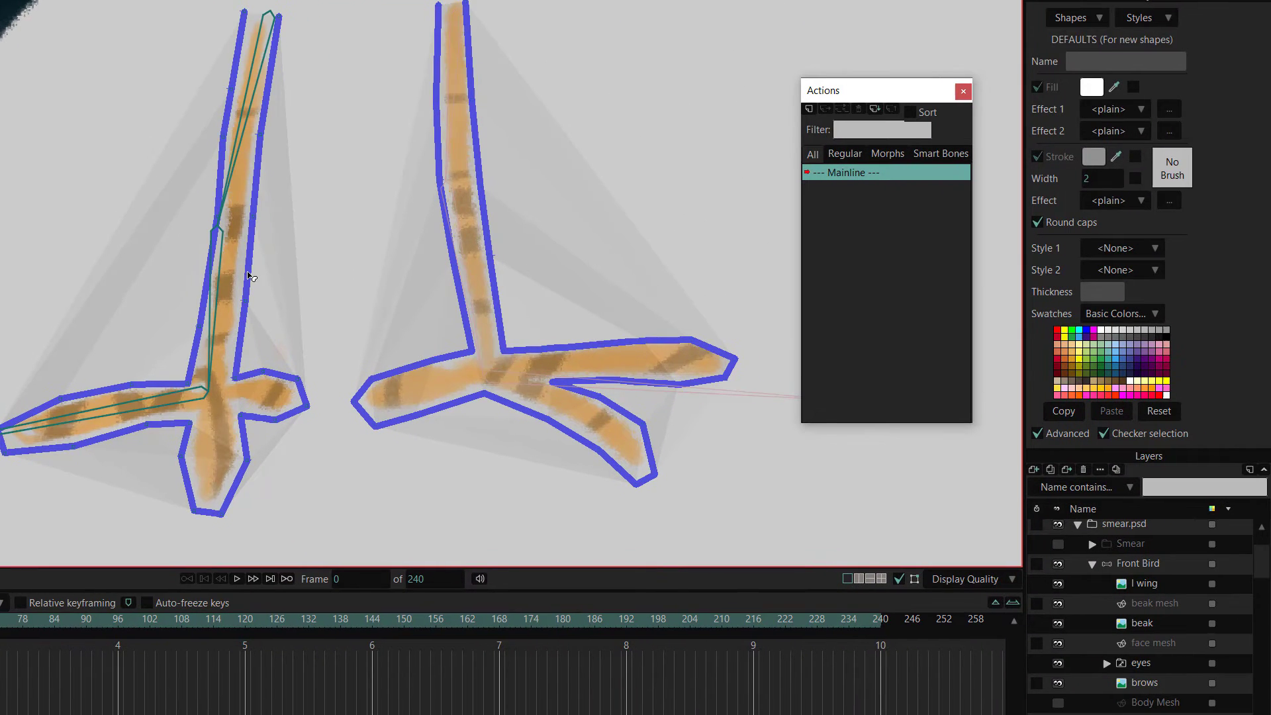
pyautogui.click(1166, 332)
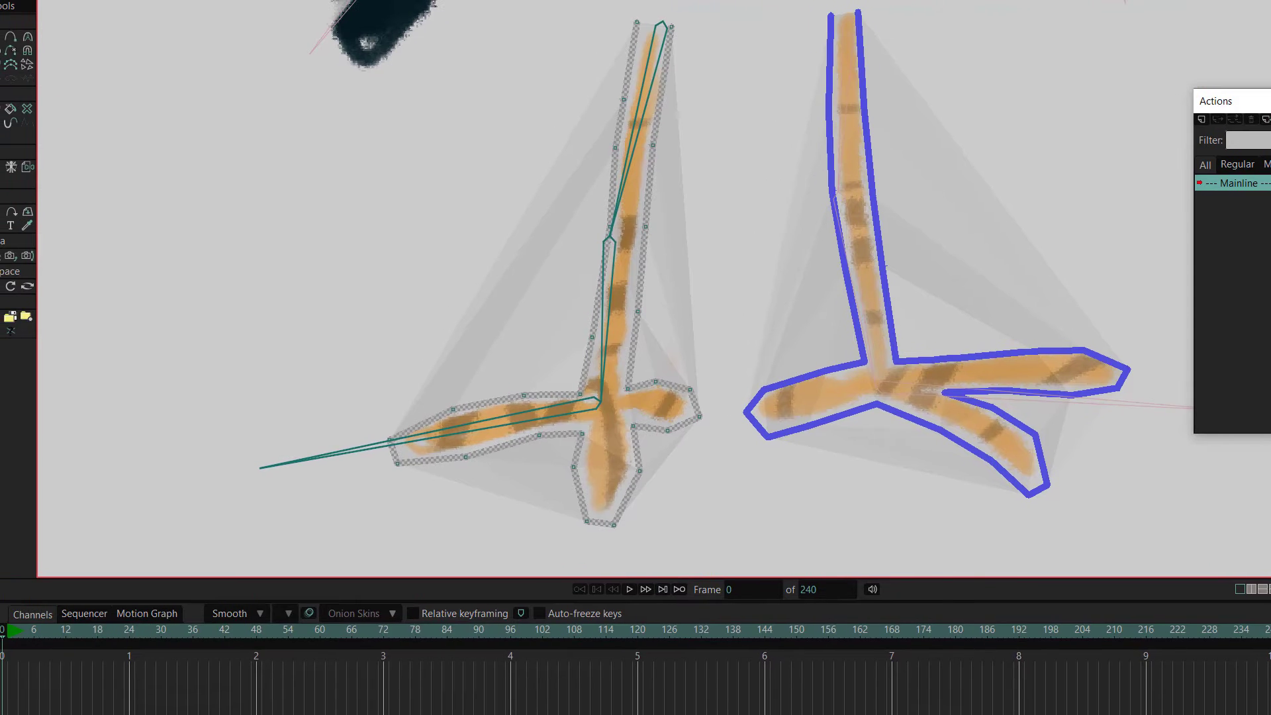
pyautogui.press('Return')
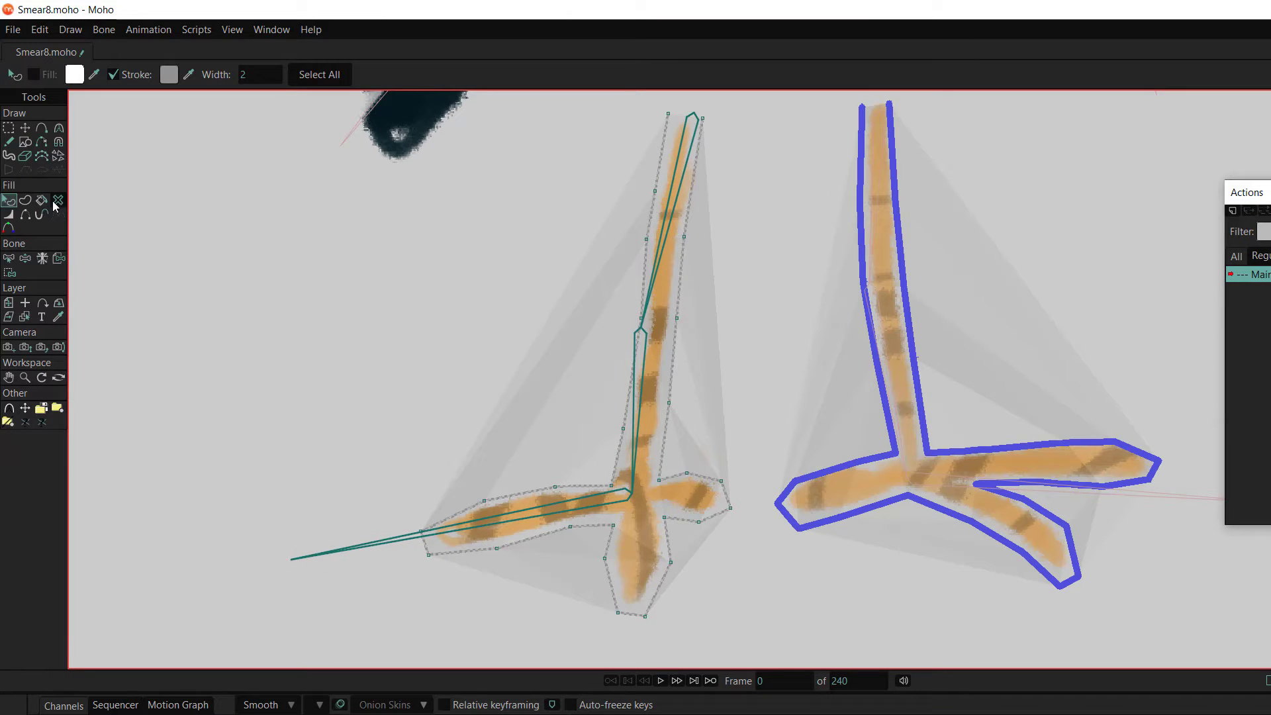
# Bind the lleg mesh's points to the matching upper leg, lower leg and foot bones, and test by swinging the foot bone.
pyautogui.click(8, 258)
pyautogui.click(9, 274)
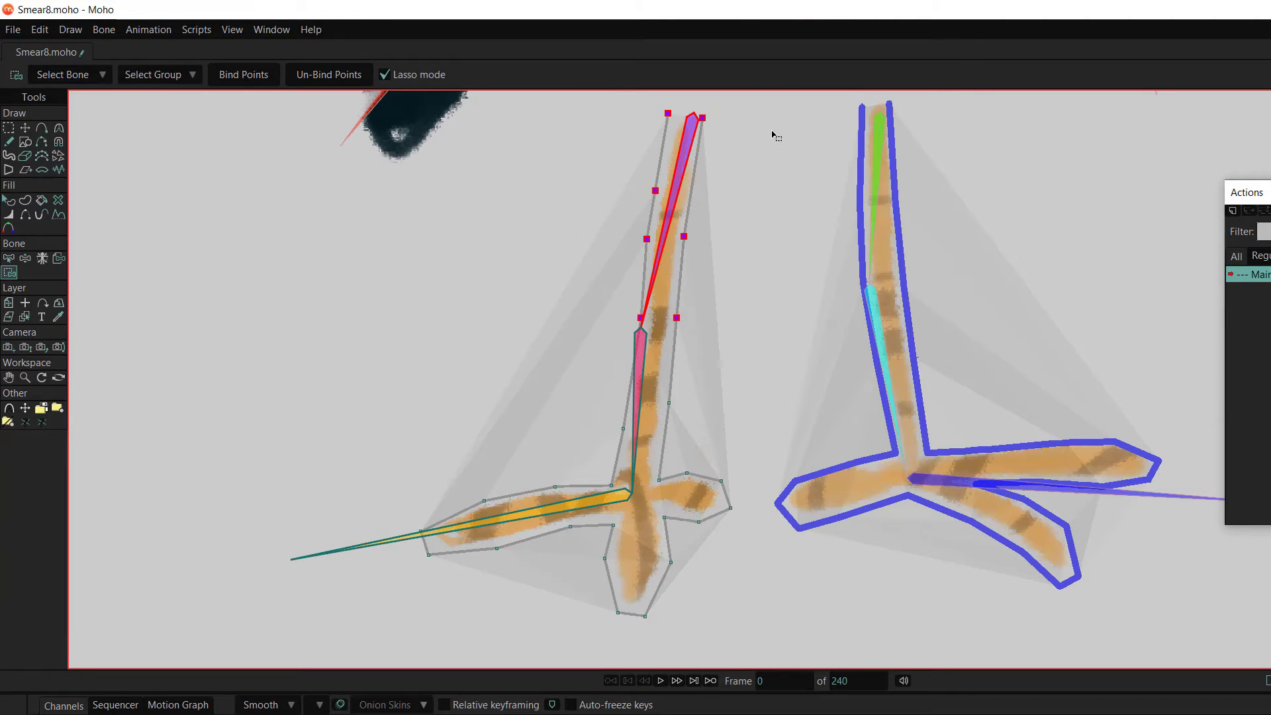
pyautogui.keyDown('alt'); pyautogui.click(641, 374); pyautogui.keyUp('alt')
pyautogui.moveTo(681, 490)
pyautogui.mouseDown()
pyautogui.moveTo(606, 489)
pyautogui.moveTo(622, 500)
pyautogui.mouseUp()
pyautogui.press('Return')
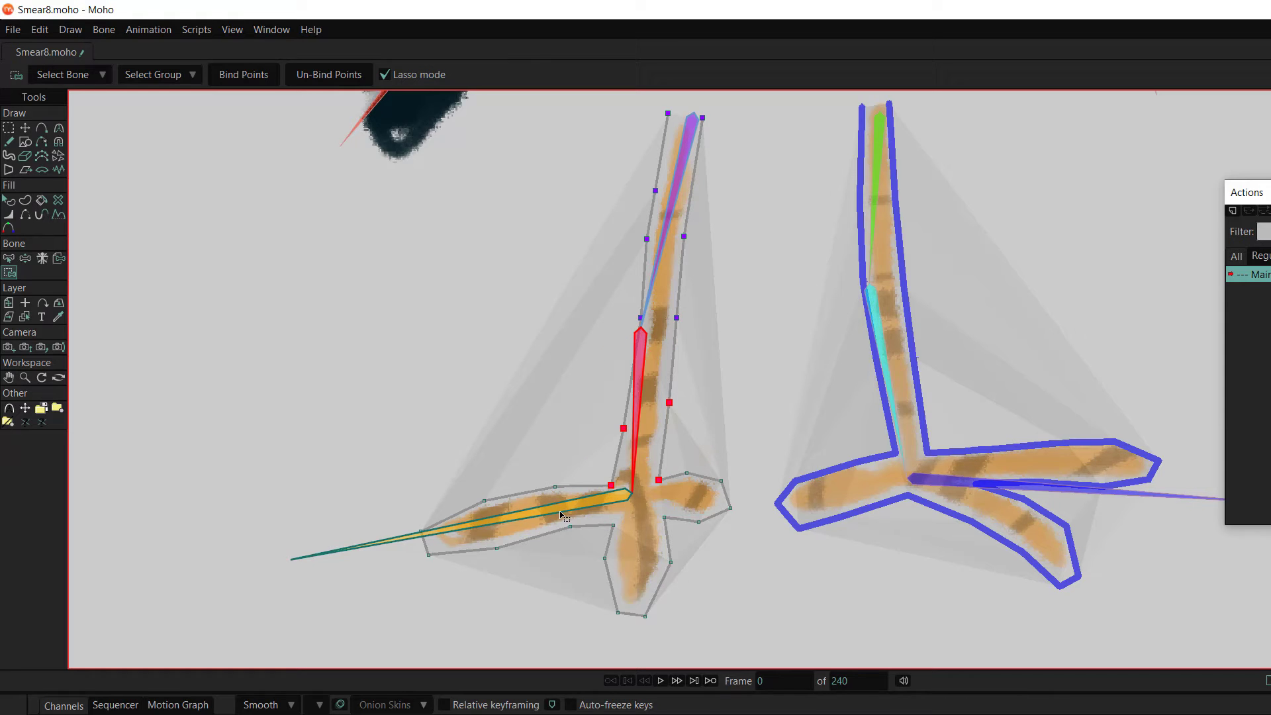
pyautogui.keyDown('alt'); pyautogui.click(562, 509); pyautogui.keyUp('alt')
pyautogui.moveTo(390, 467); pyautogui.dragTo(406, 483)
pyautogui.press('t')
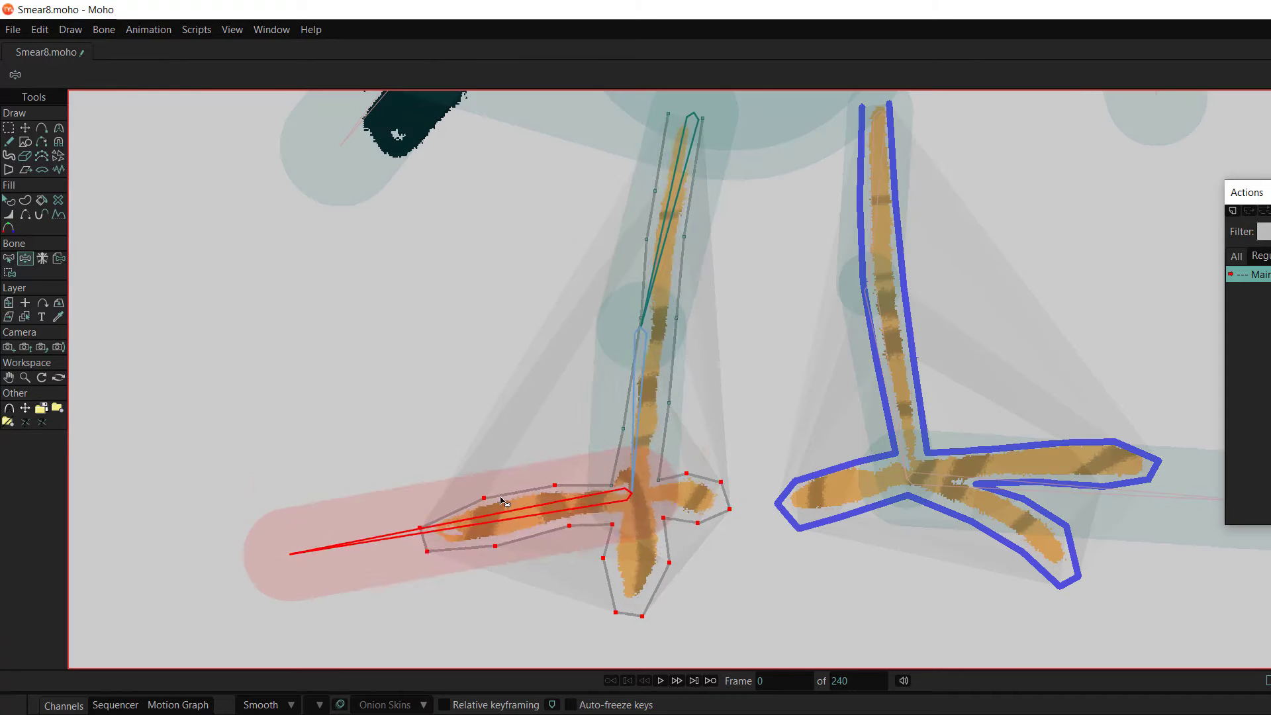
pyautogui.moveTo(568, 493); pyautogui.dragTo(652, 311)
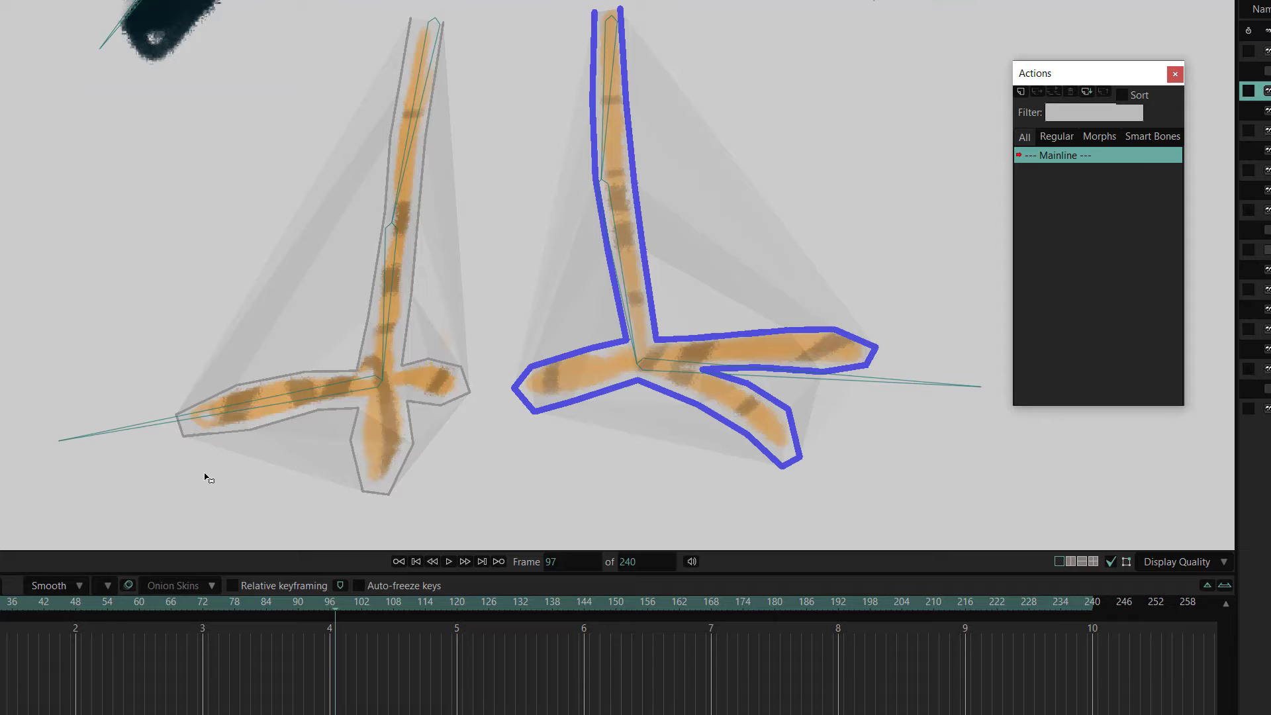
# Create the action B17 for the L leg's foot bone and rotate the bone upward to about 216° at frame 96.
pyautogui.click(166, 427)
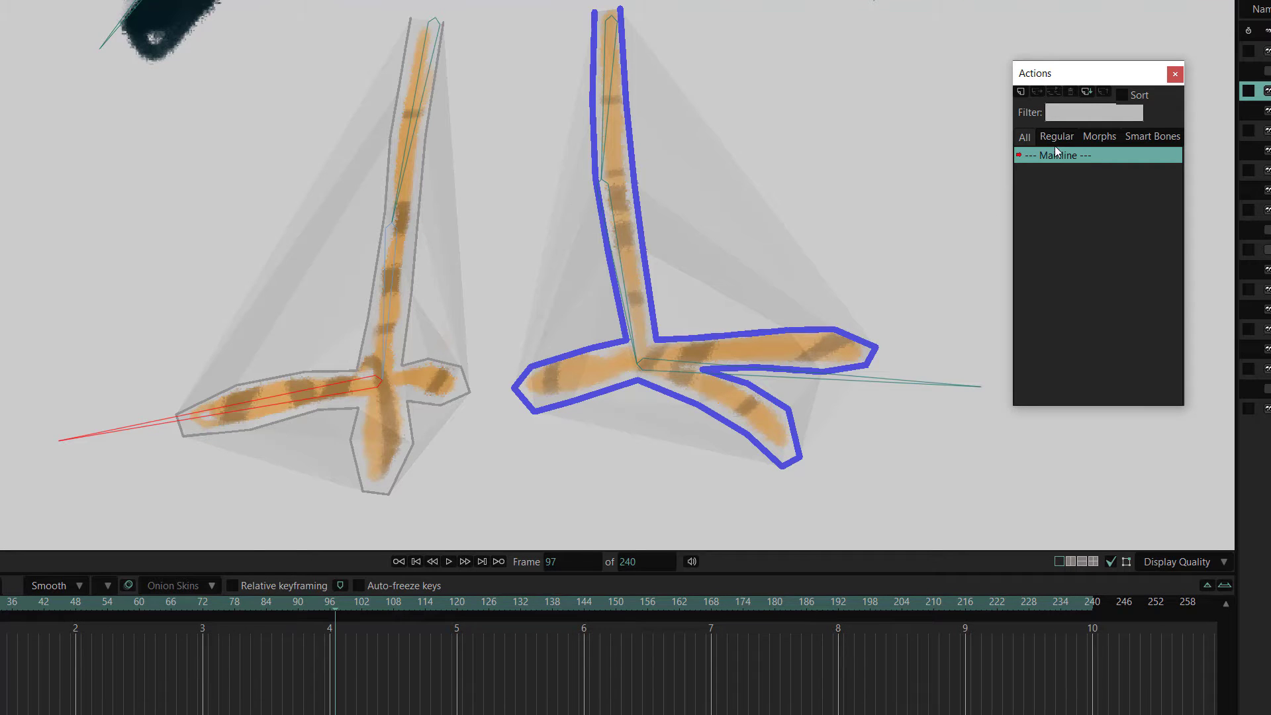
pyautogui.click(1020, 92)
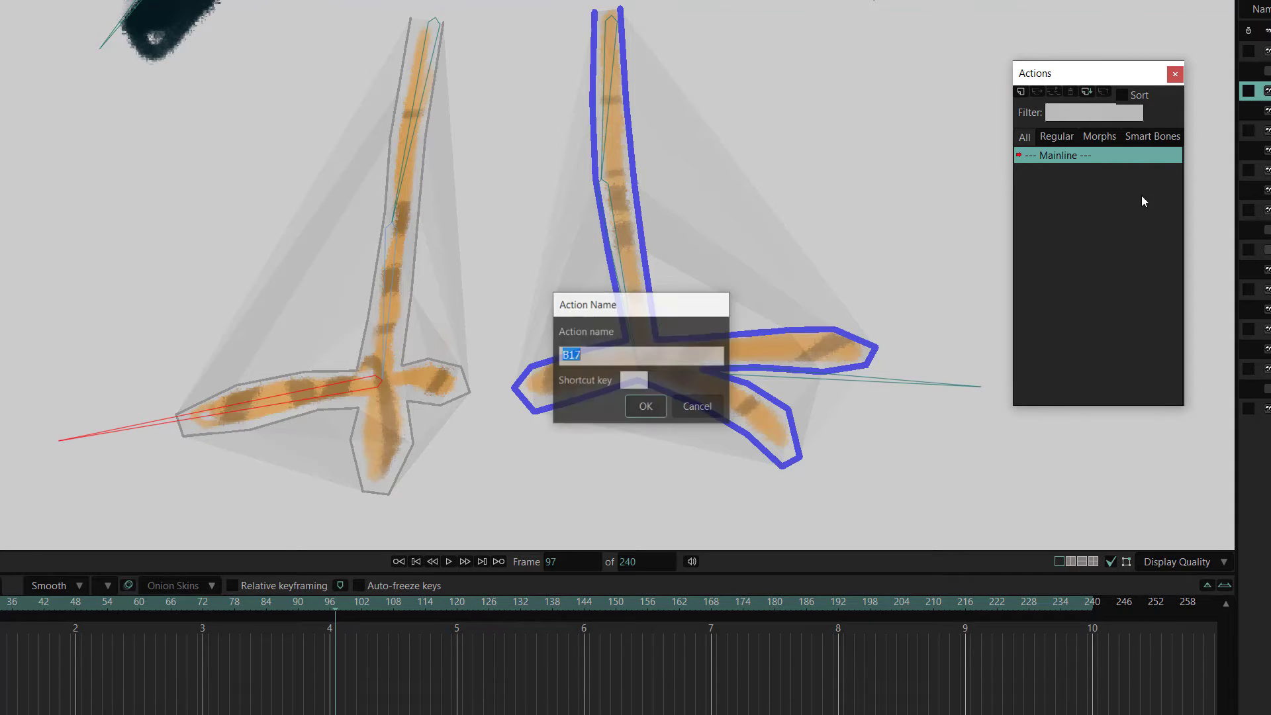
pyautogui.click(646, 406)
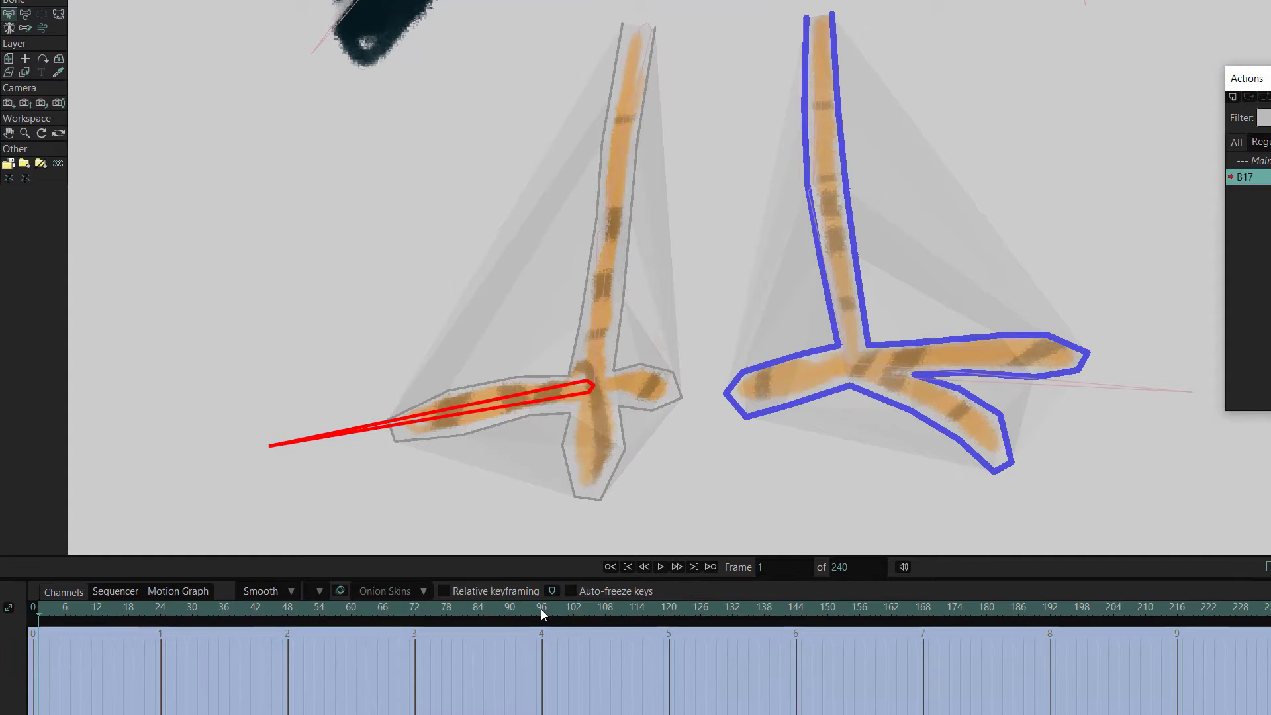
pyautogui.click(542, 610)
pyautogui.click(25, 14)
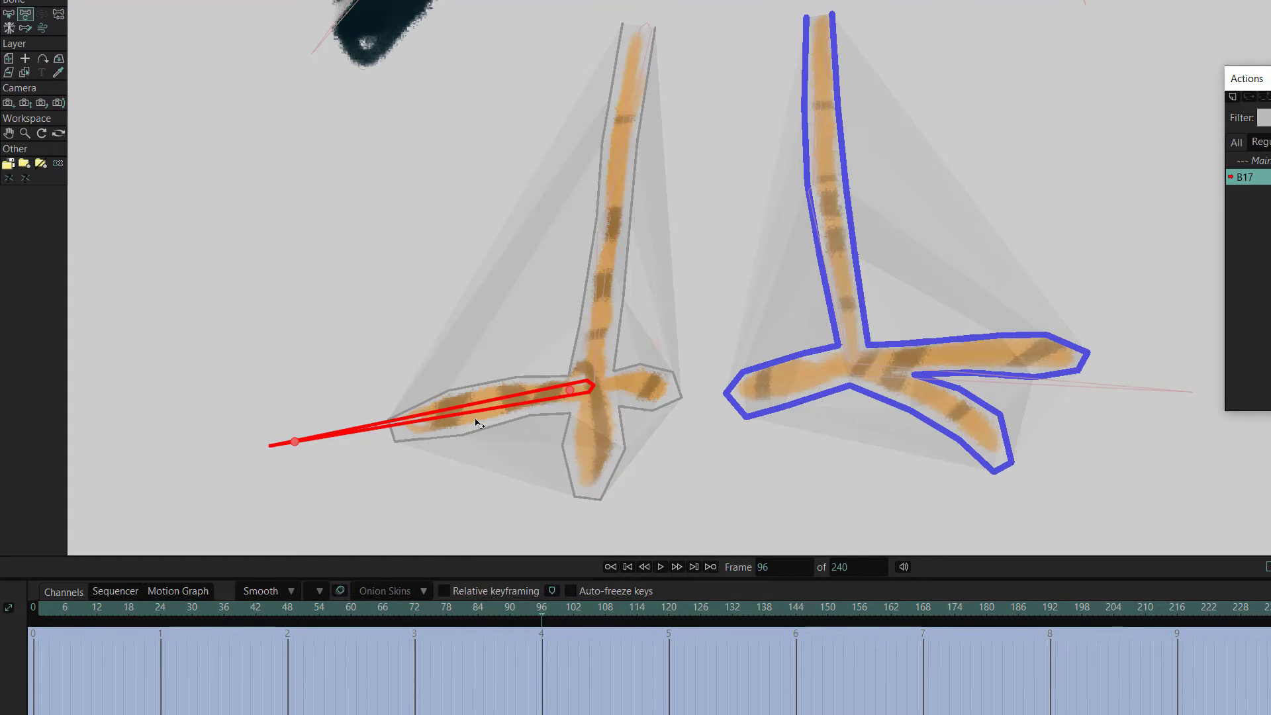
pyautogui.moveTo(477, 424); pyautogui.dragTo(510, 289)
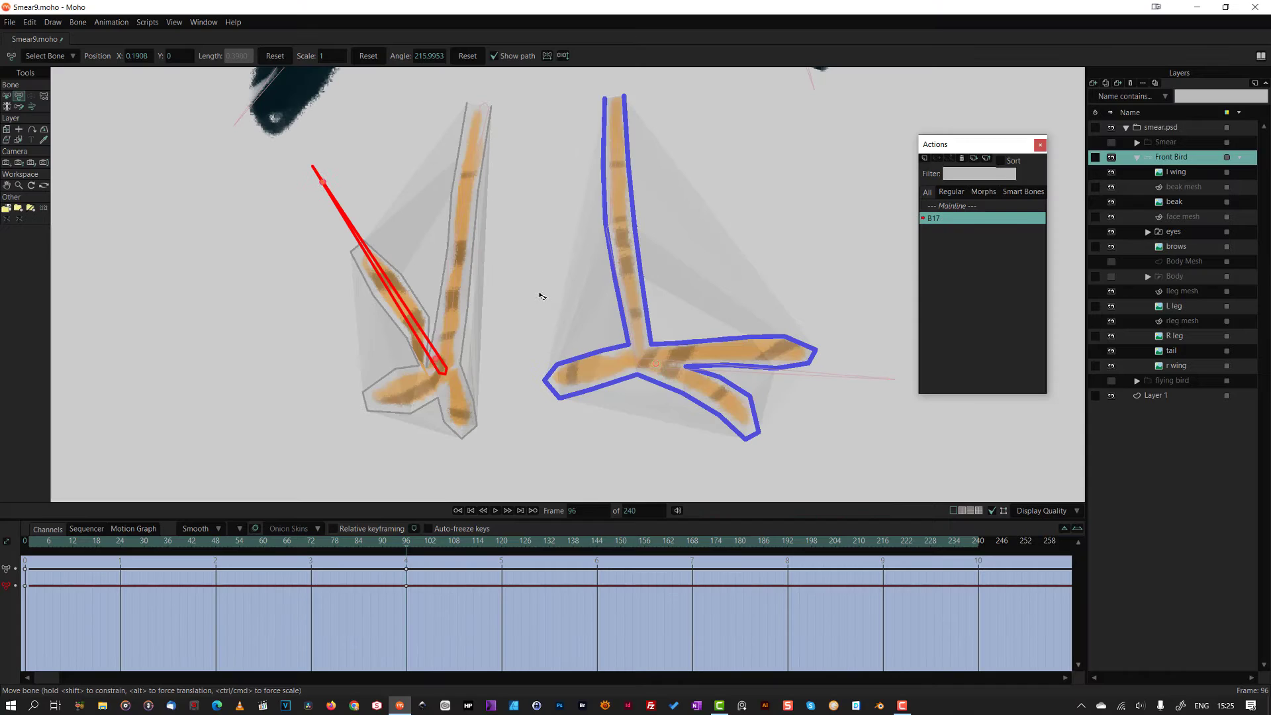
# Correct the lleg mesh's ankle point at frame 96 of action B17 and scrub back to frame 0 to check the bend.
pyautogui.click(1185, 291)
pyautogui.click(406, 574)
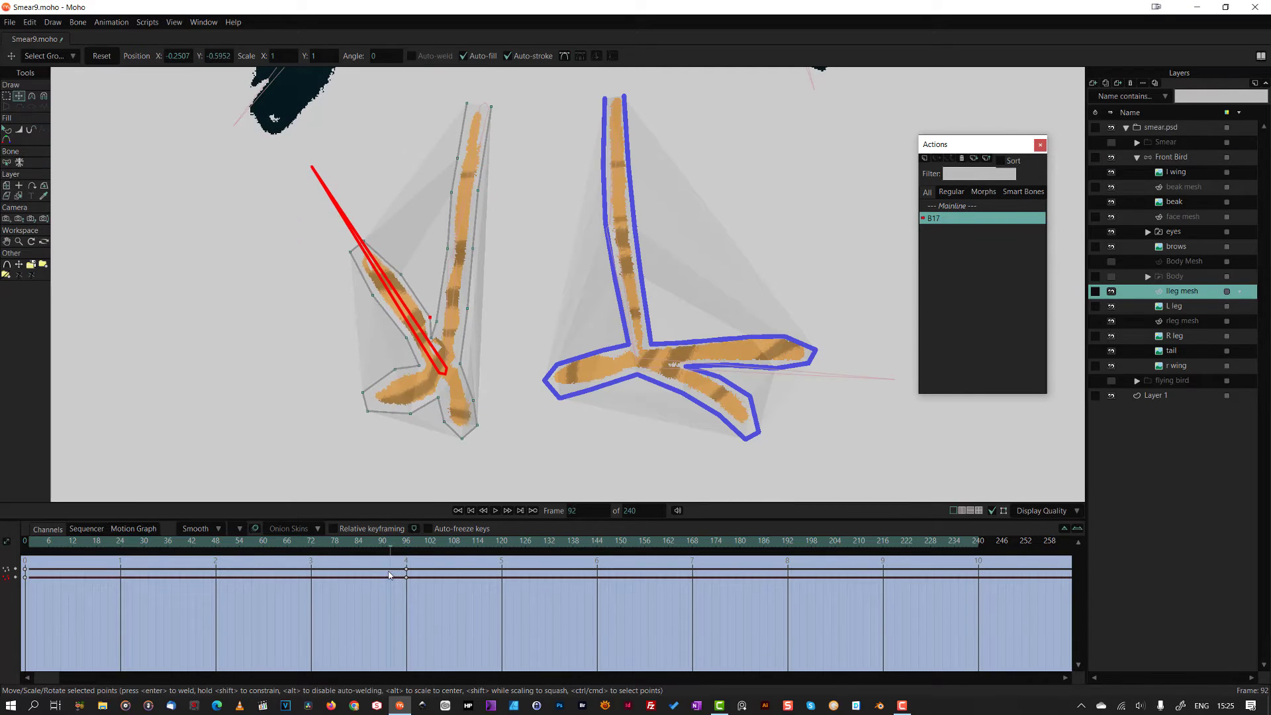
pyautogui.moveTo(212, 544); pyautogui.dragTo(7, 577)
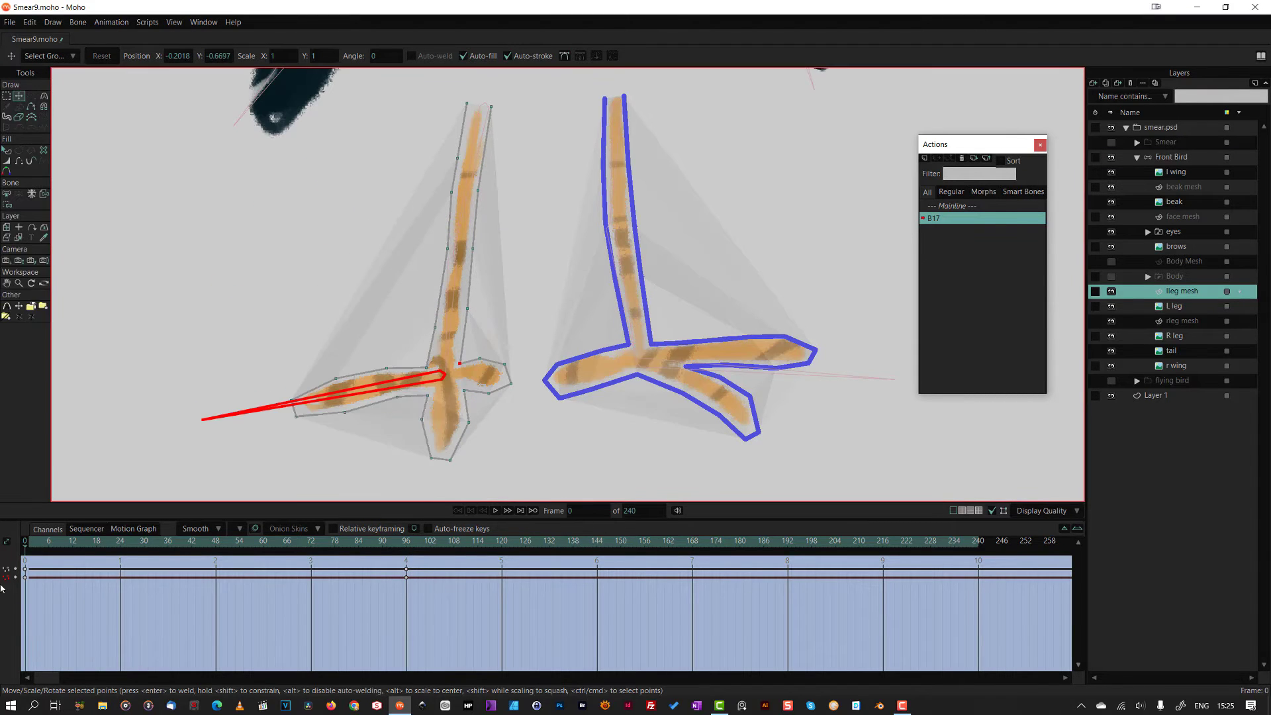
# Create a second foot bone action, B17 2, and rotate the bone downward at frame 96.
pyautogui.click(1170, 157)
pyautogui.click(925, 159)
pyautogui.click(406, 543)
pyautogui.moveTo(265, 407); pyautogui.dragTo(398, 477)
# Adjust the lleg mesh's ankle points at frame 96 of action B17 2 and scrub back to check the bend.
pyautogui.click(1182, 291)
pyautogui.press('g')
pyautogui.press('t')
pyautogui.click(456, 341)
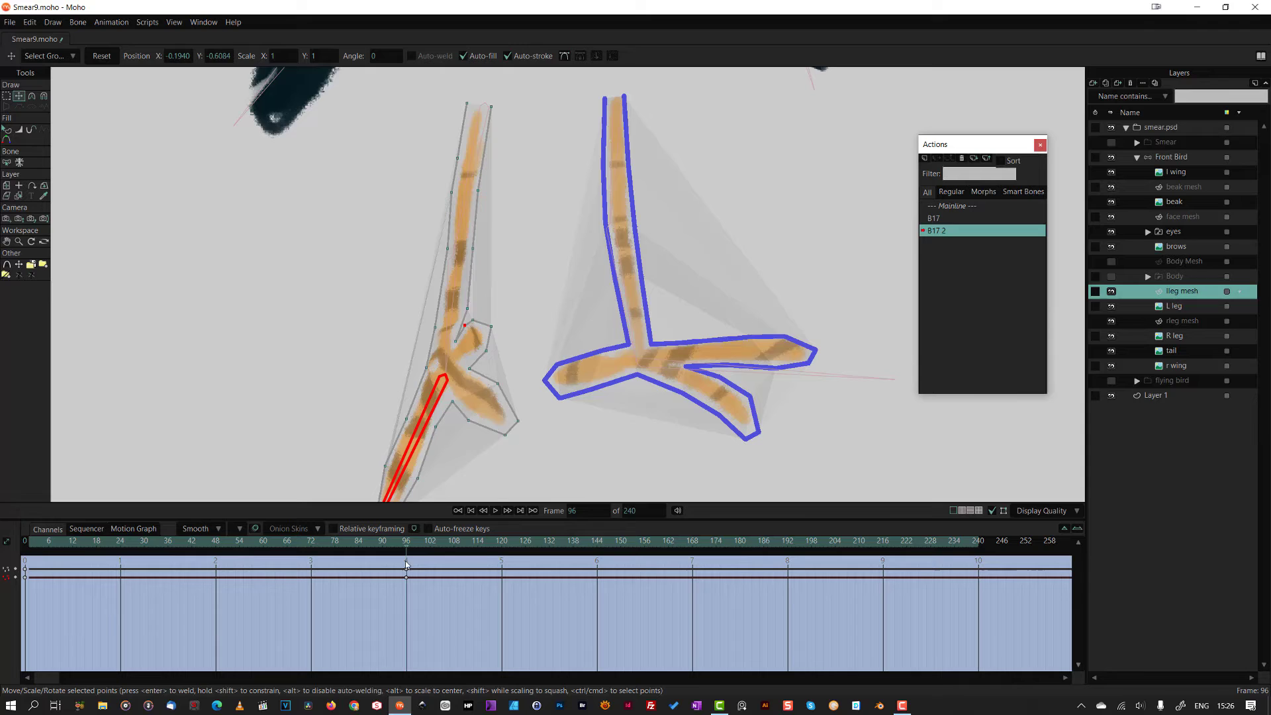
pyautogui.moveTo(407, 575); pyautogui.dragTo(4, 574)
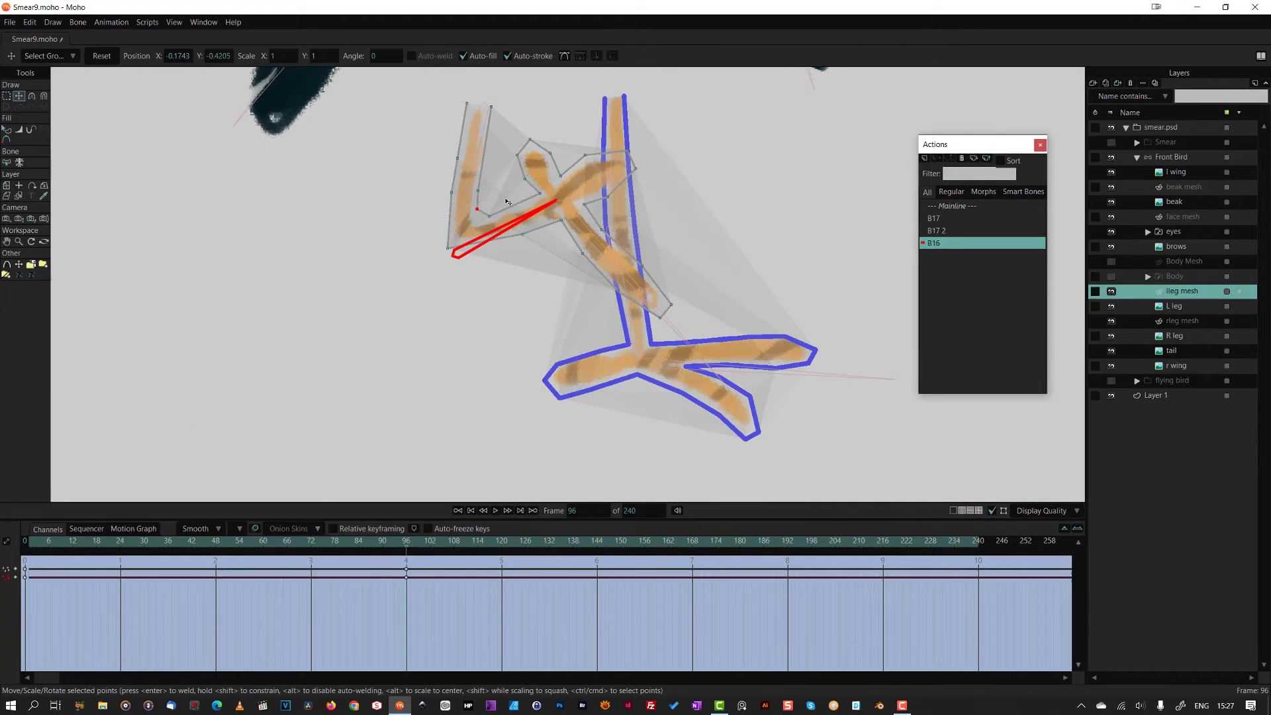
# Refine the lleg mesh's knee points at frame 96 of action B16, then create action B16 2 for the lower leg bone.
pyautogui.moveTo(477, 209); pyautogui.dragTo(471, 217)
pyautogui.moveTo(405, 543)
pyautogui.mouseDown()
pyautogui.moveTo(26, 543)
pyautogui.moveTo(406, 551)
pyautogui.mouseUp()
pyautogui.moveTo(490, 216); pyautogui.dragTo(491, 209)
pyautogui.moveTo(405, 543)
pyautogui.mouseDown()
pyautogui.moveTo(25, 543)
pyautogui.moveTo(406, 550)
pyautogui.mouseUp()
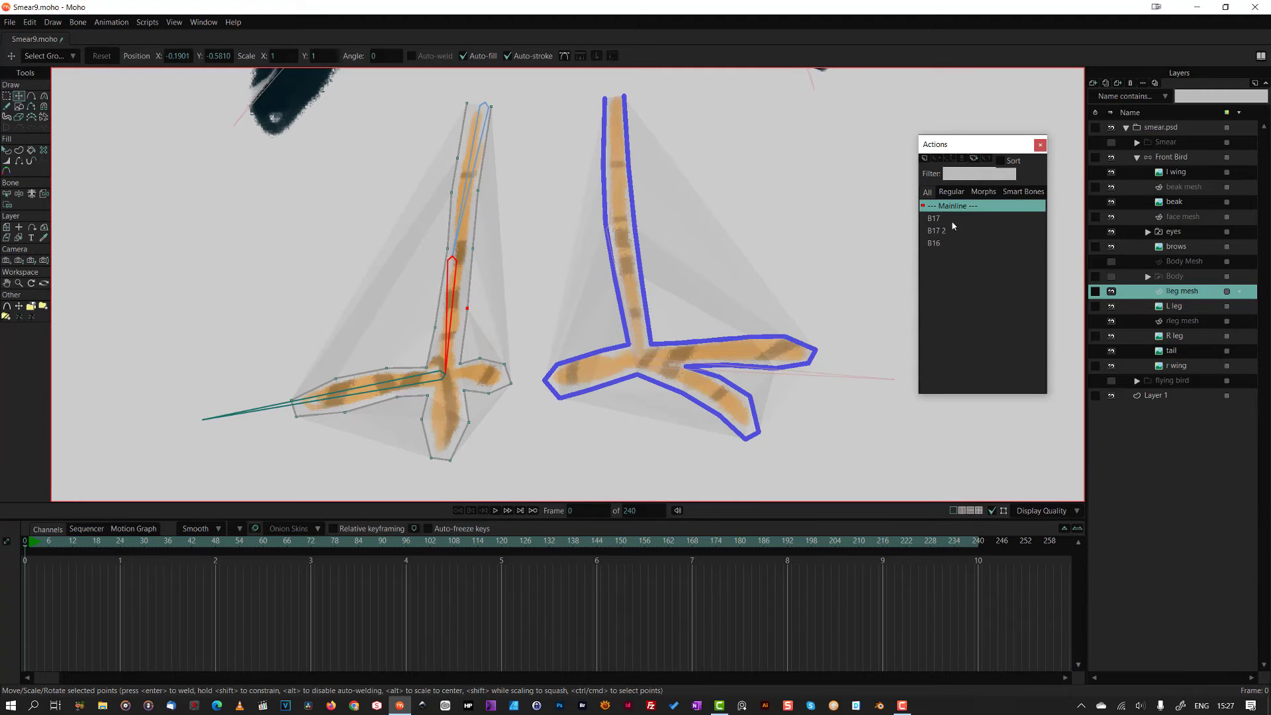
pyautogui.click(973, 158)
pyautogui.press('Return')
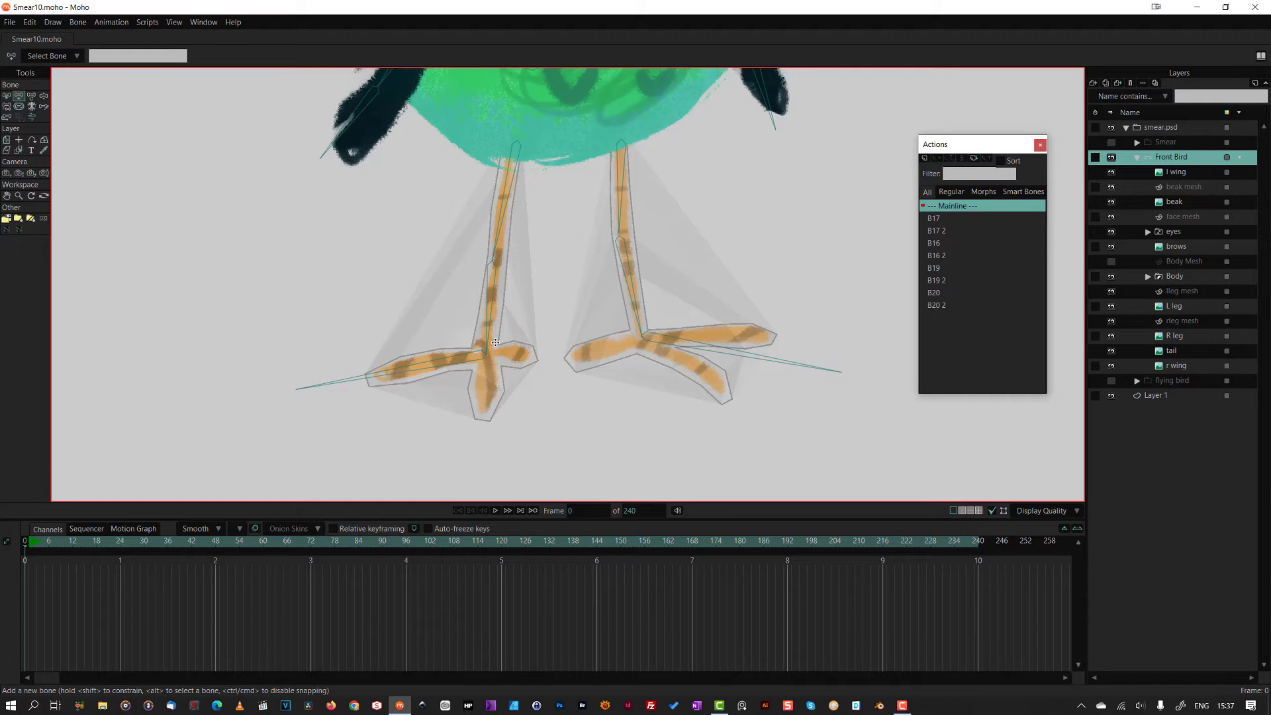
# Add a target bone at each ankle and name the two bones target l and target r.
pyautogui.click(137, 56)
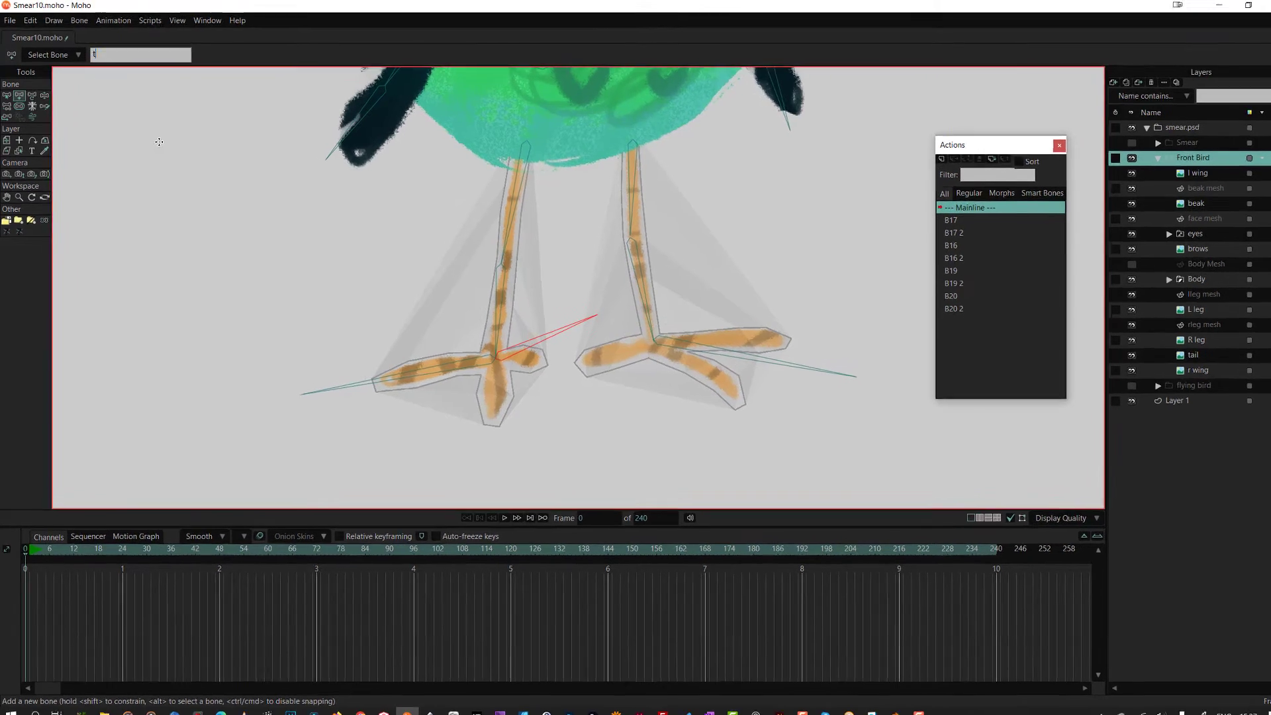
pyautogui.write('target 1')
pyautogui.press('Return')
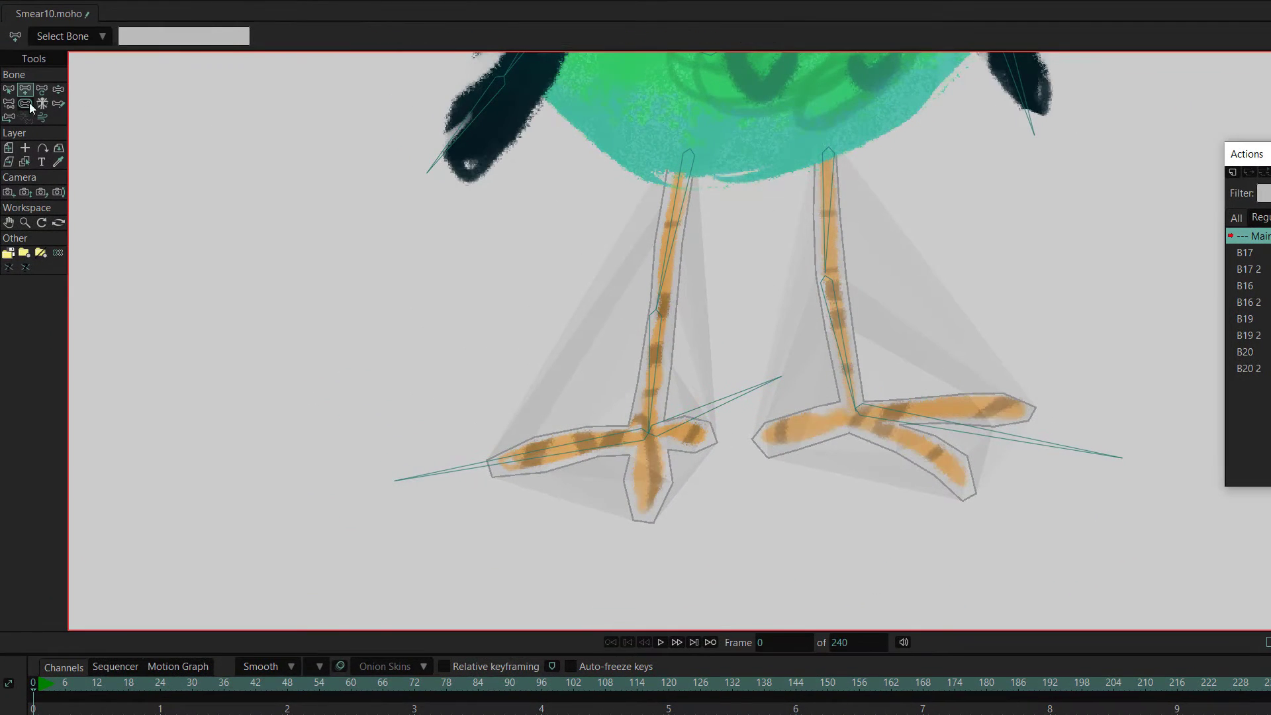
pyautogui.moveTo(859, 406); pyautogui.dragTo(1061, 337)
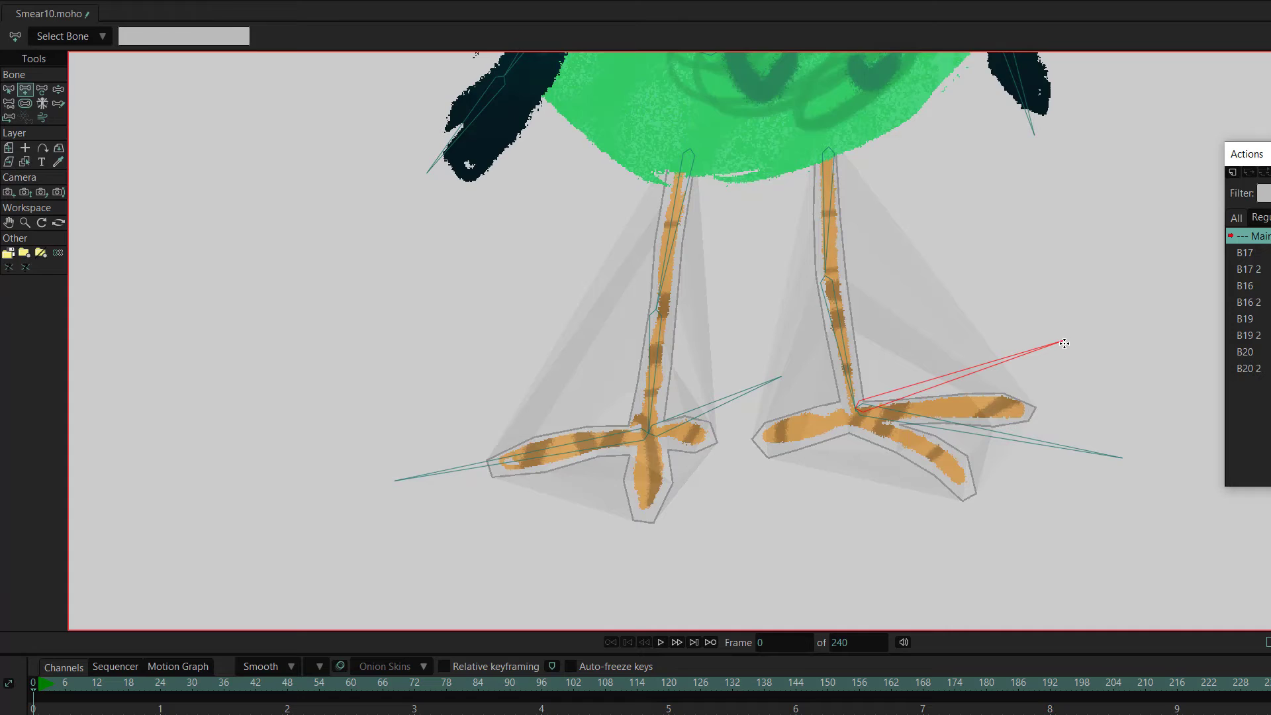
pyautogui.click(147, 38)
pyautogui.write('target r')
# Assign target l as the target of lower leg bone B16 and target r as the target of lower leg bone B19.
pyautogui.click(10, 90)
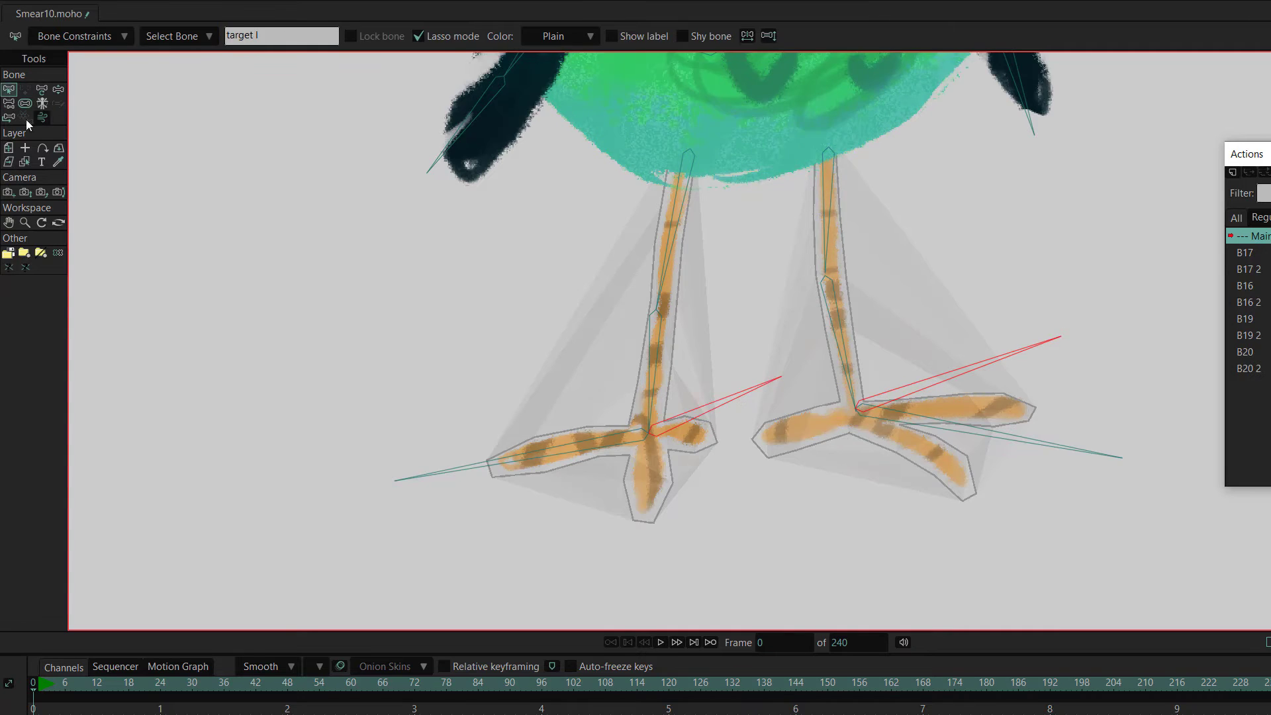
pyautogui.click(25, 103)
pyautogui.click(42, 89)
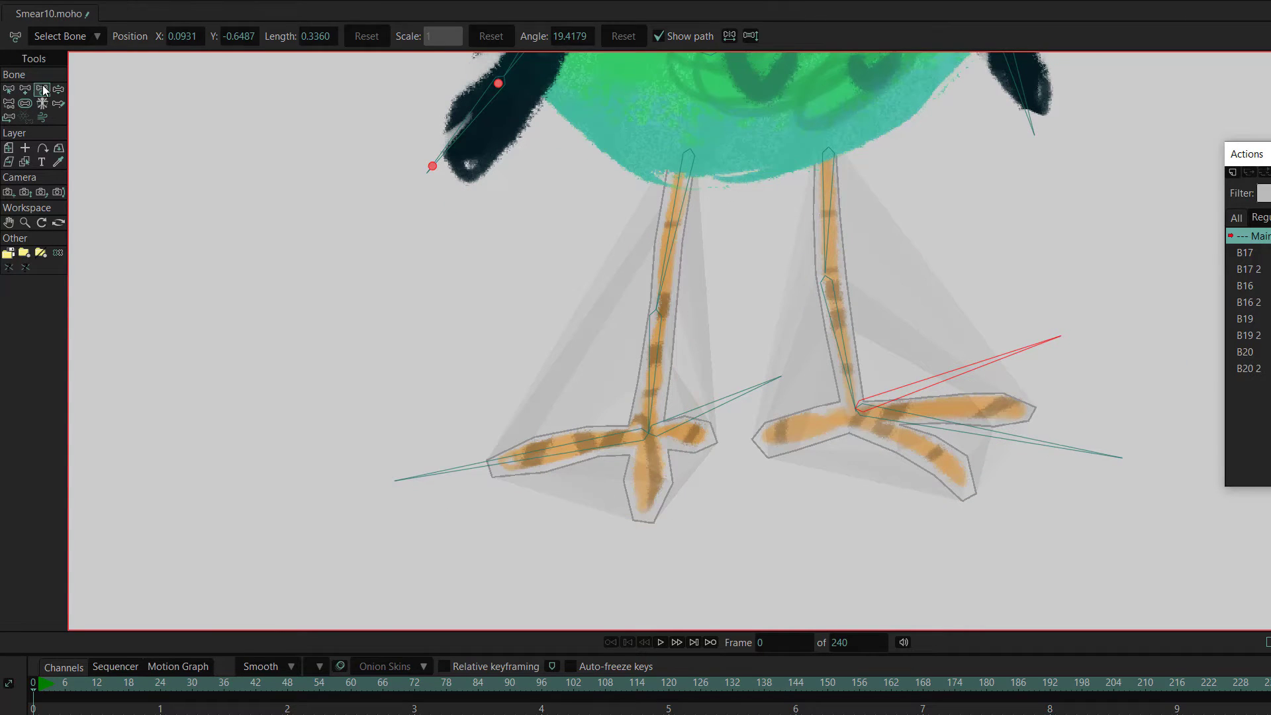
pyautogui.click(9, 89)
pyautogui.click(657, 358)
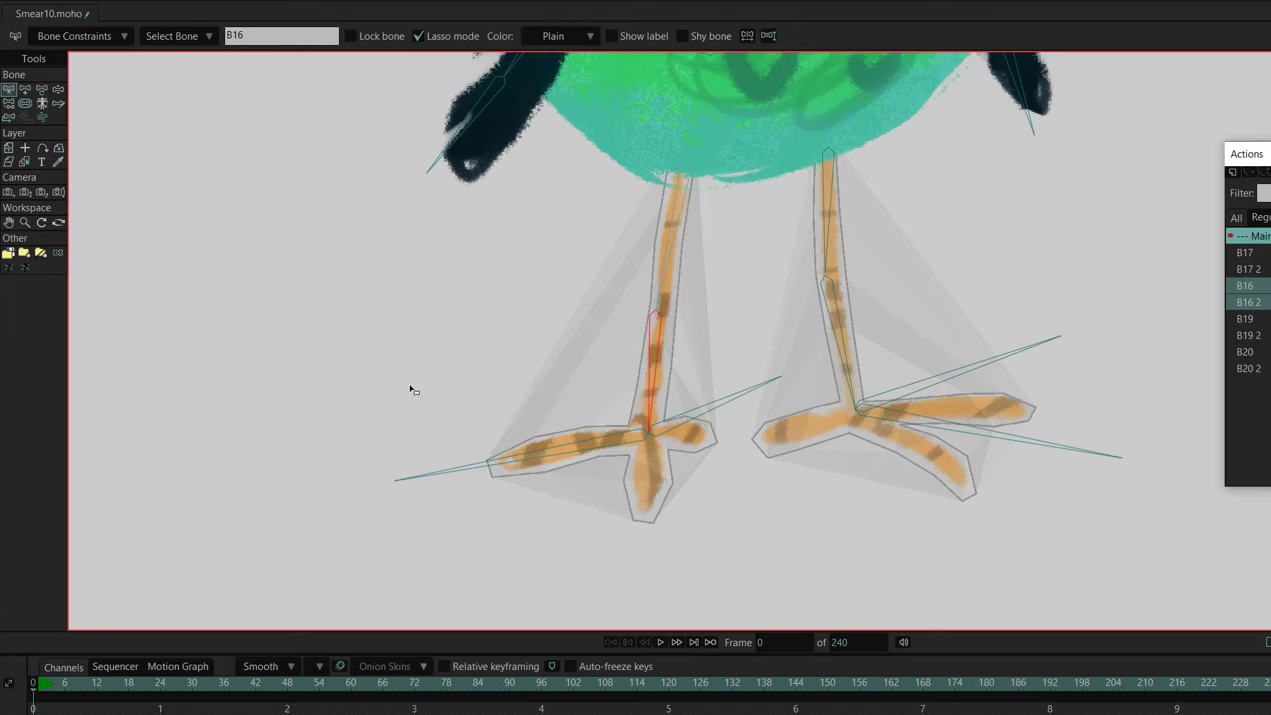
pyautogui.click(123, 38)
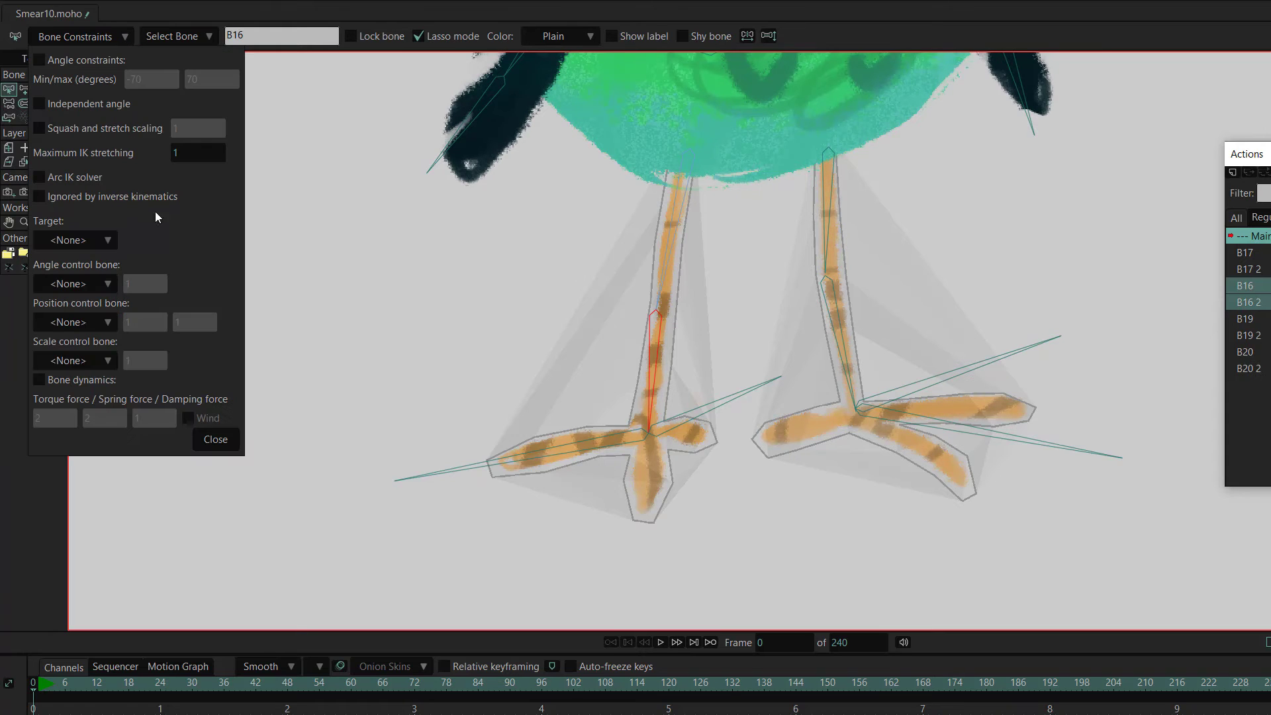
pyautogui.click(108, 240)
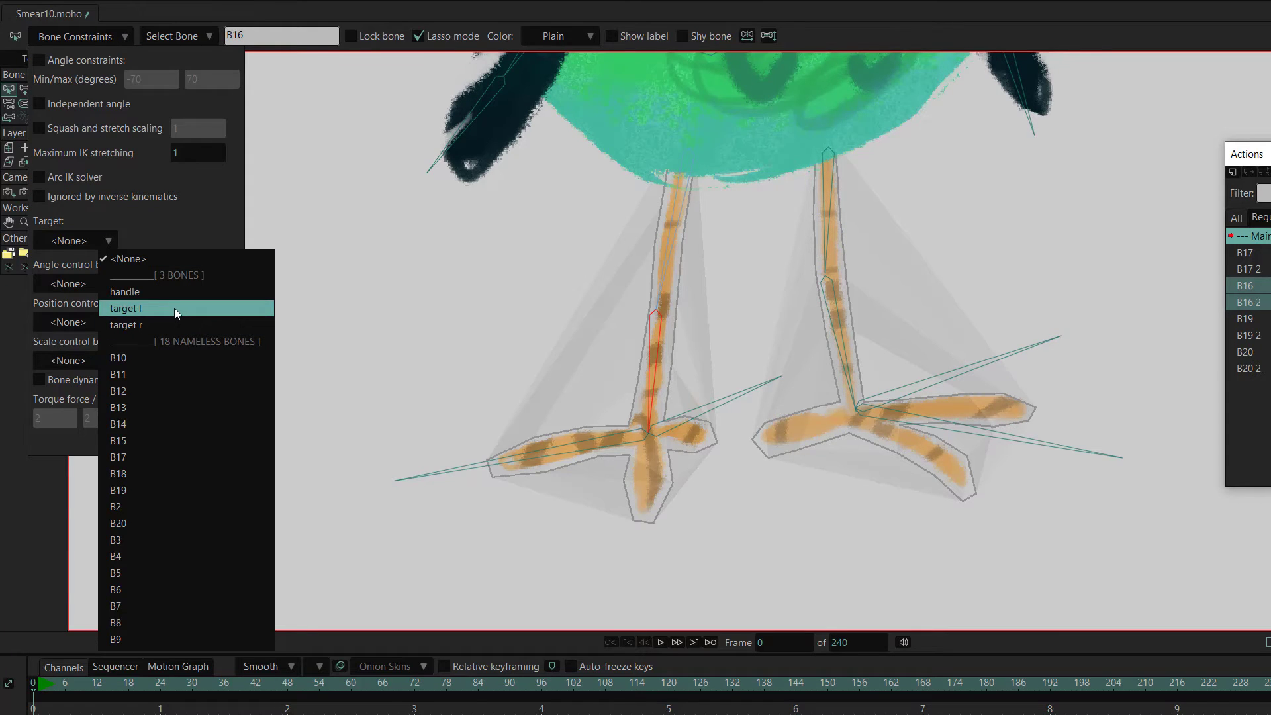
pyautogui.click(174, 308)
pyautogui.click(847, 370)
pyautogui.click(110, 239)
pyautogui.click(126, 324)
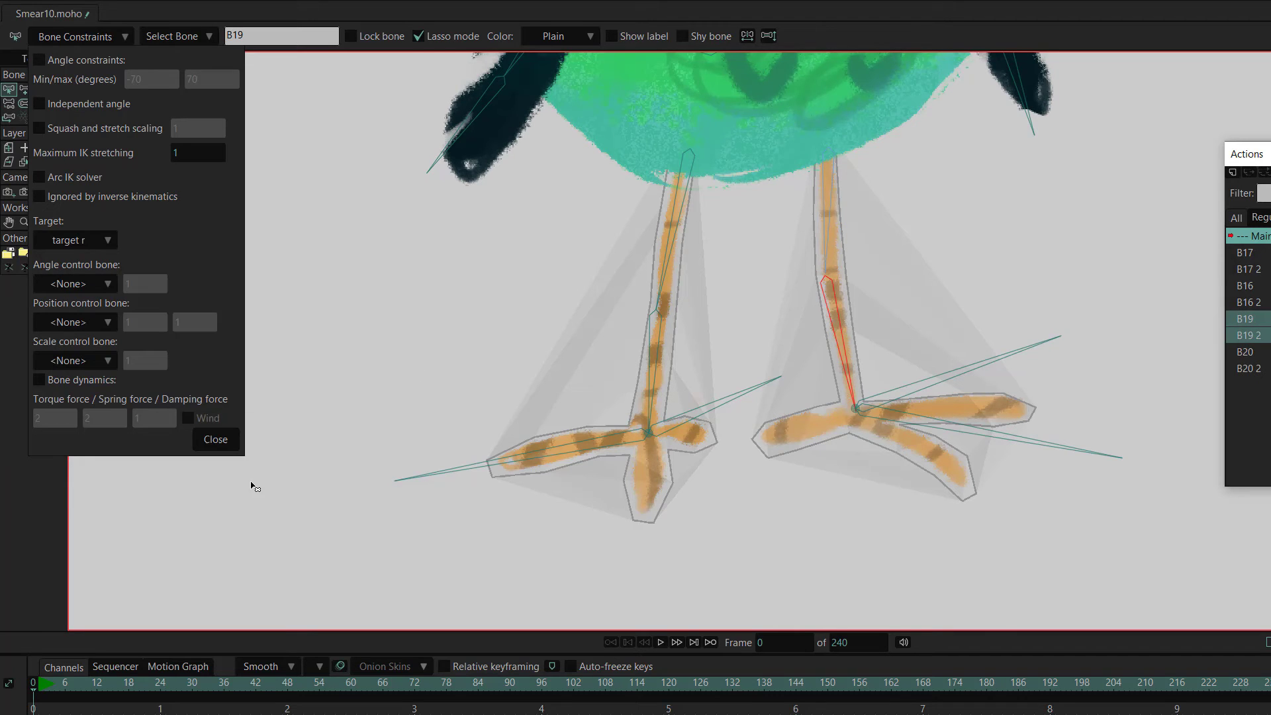
# Enable squash and stretch scaling on both lower leg bones and set their maximum IK stretching to 1.5.
pyautogui.keyDown('shift'); pyautogui.click(655, 360); pyautogui.keyUp('shift')
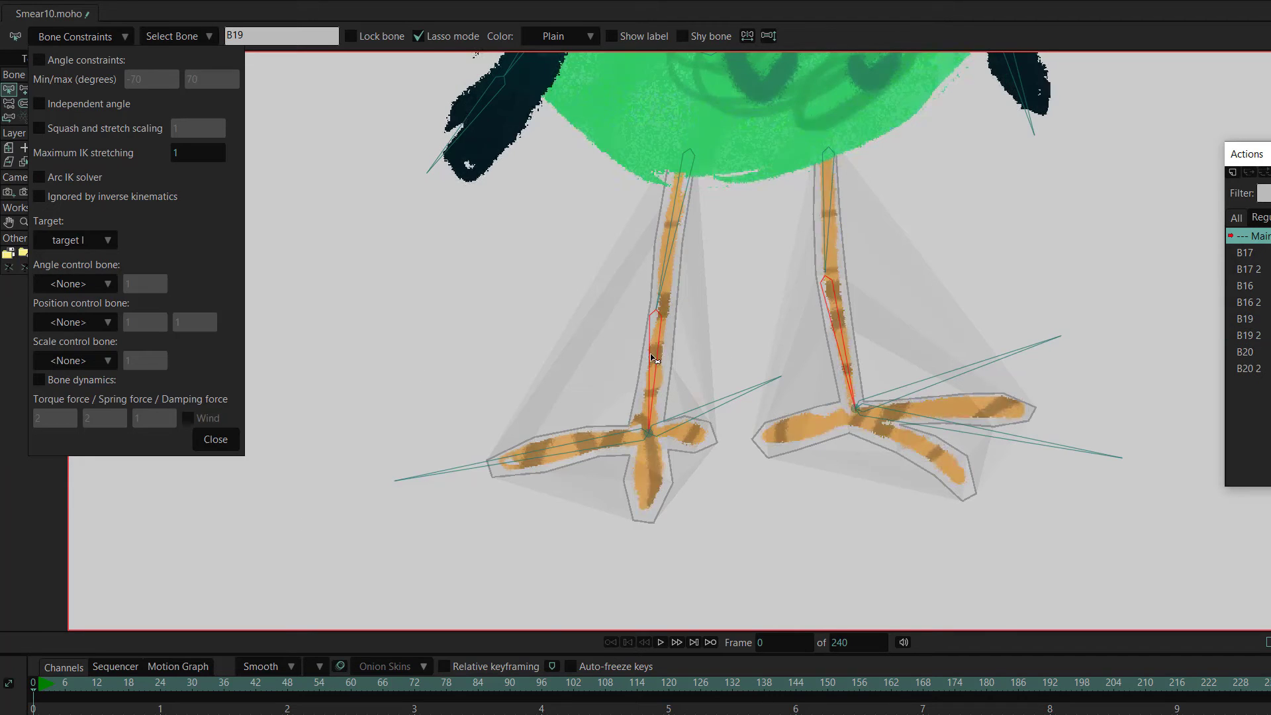
pyautogui.click(39, 128)
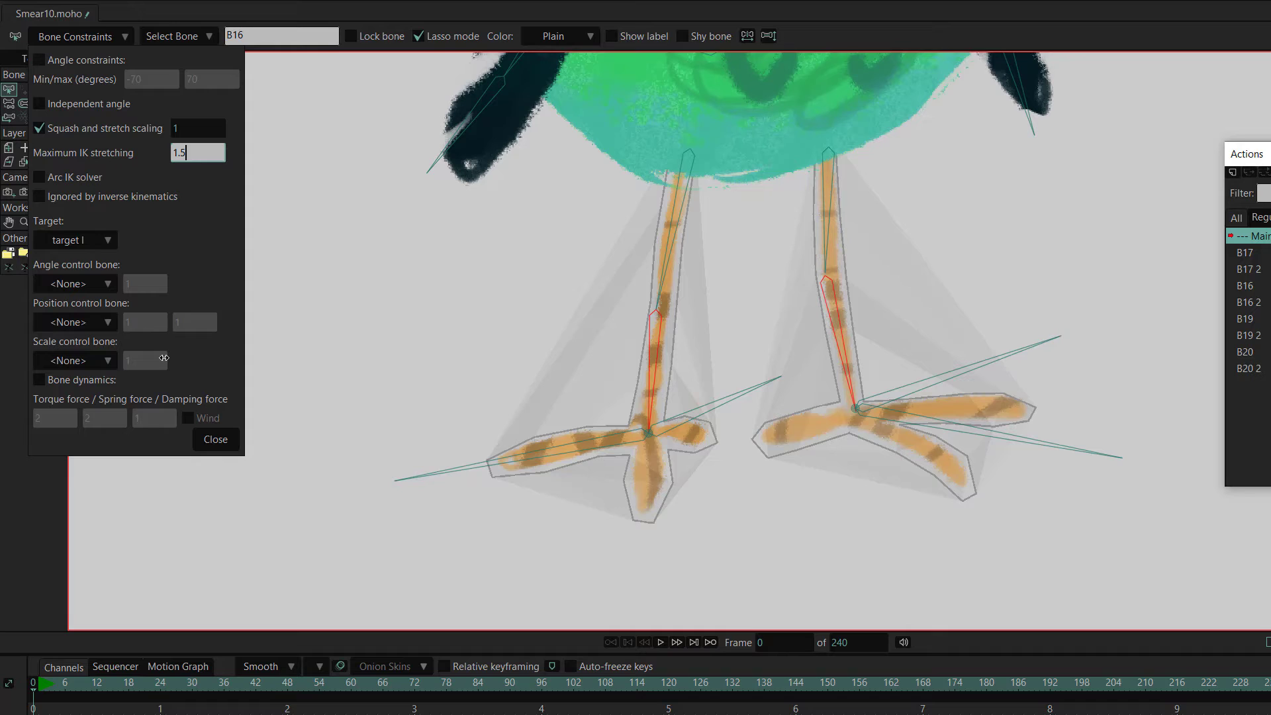
pyautogui.write('1.5')
# Give both foot bones an independent angle and close the bone constraints.
pyautogui.click(495, 472)
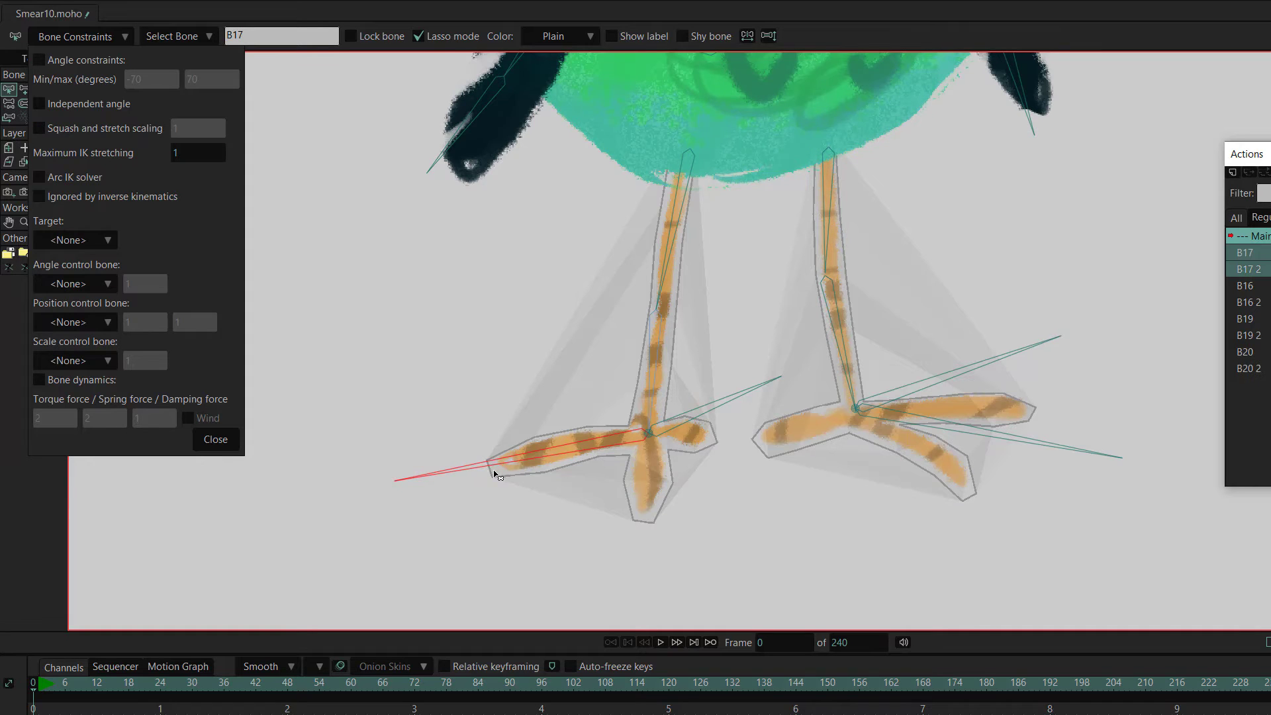
pyautogui.keyDown('shift'); pyautogui.click(1035, 447); pyautogui.keyUp('shift')
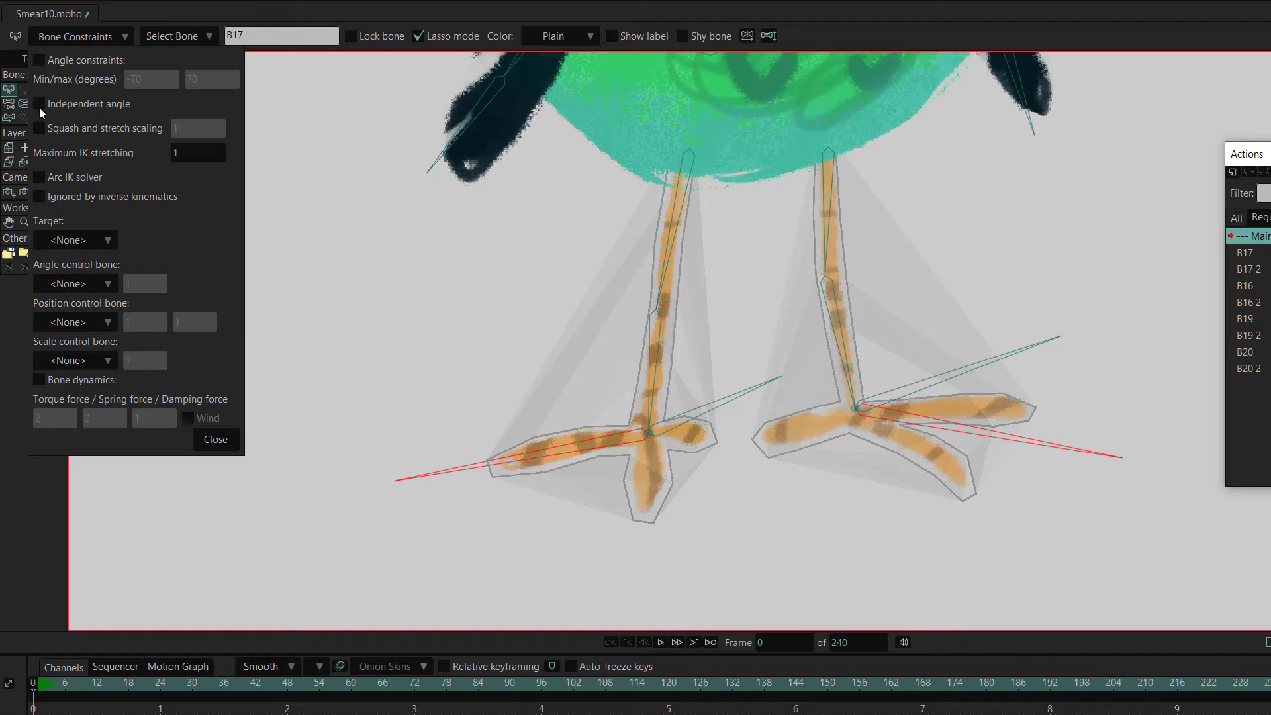
pyautogui.click(215, 440)
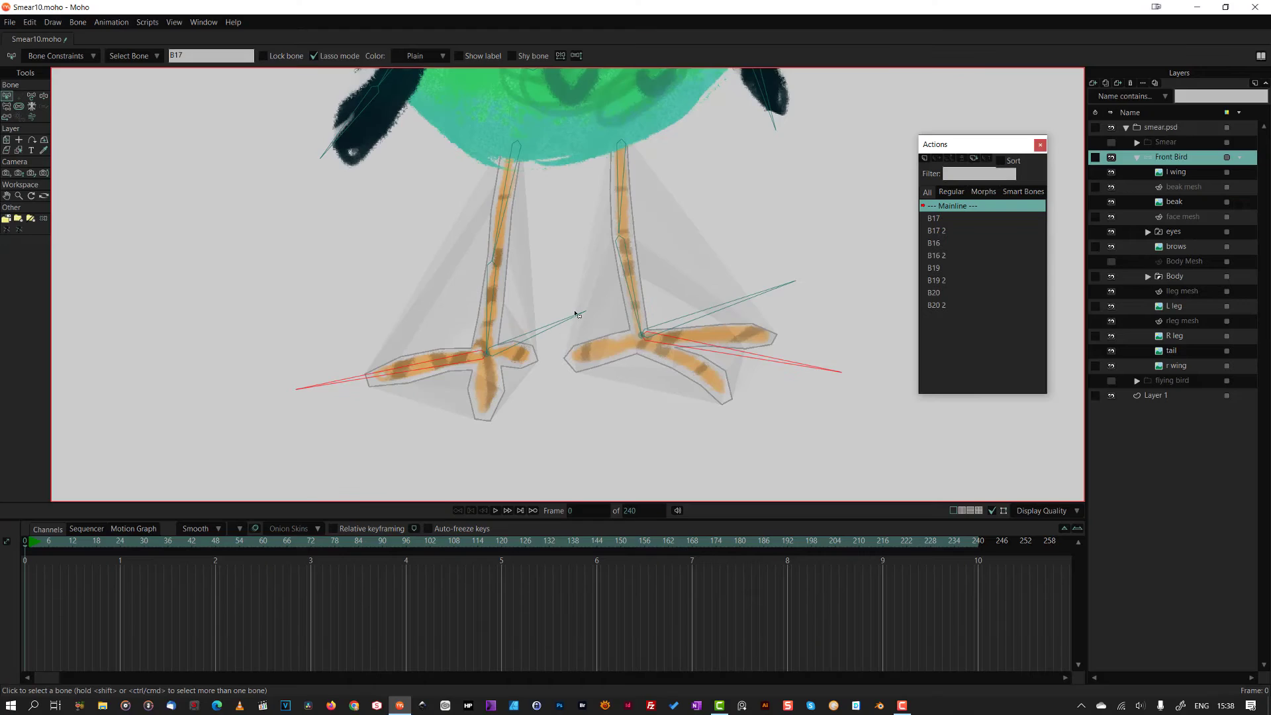
# Move the body bone at frame 46 to test how the legs follow their targets.
pyautogui.scroll(-3, 894, 359)
pyautogui.moveTo(1005, 374); pyautogui.dragTo(969, 419)
pyautogui.moveTo(728, 344); pyautogui.dragTo(630, 391)
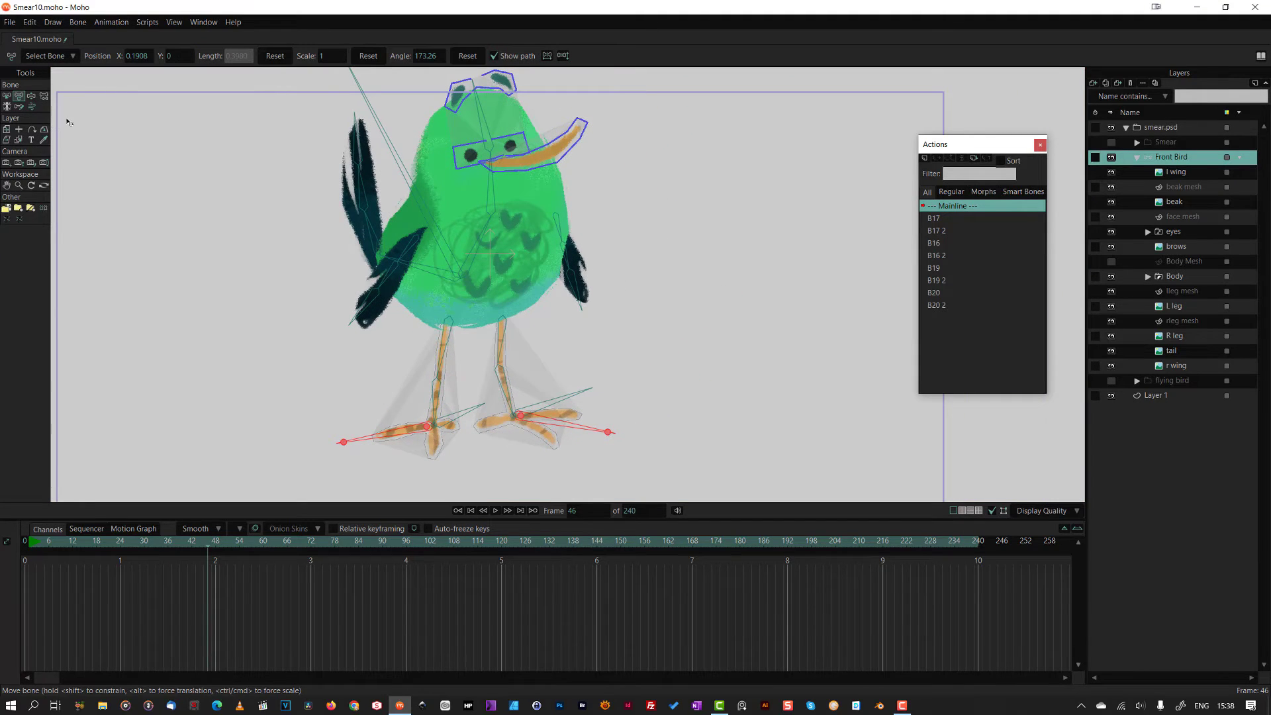
pyautogui.moveTo(448, 254); pyautogui.dragTo(466, 265)
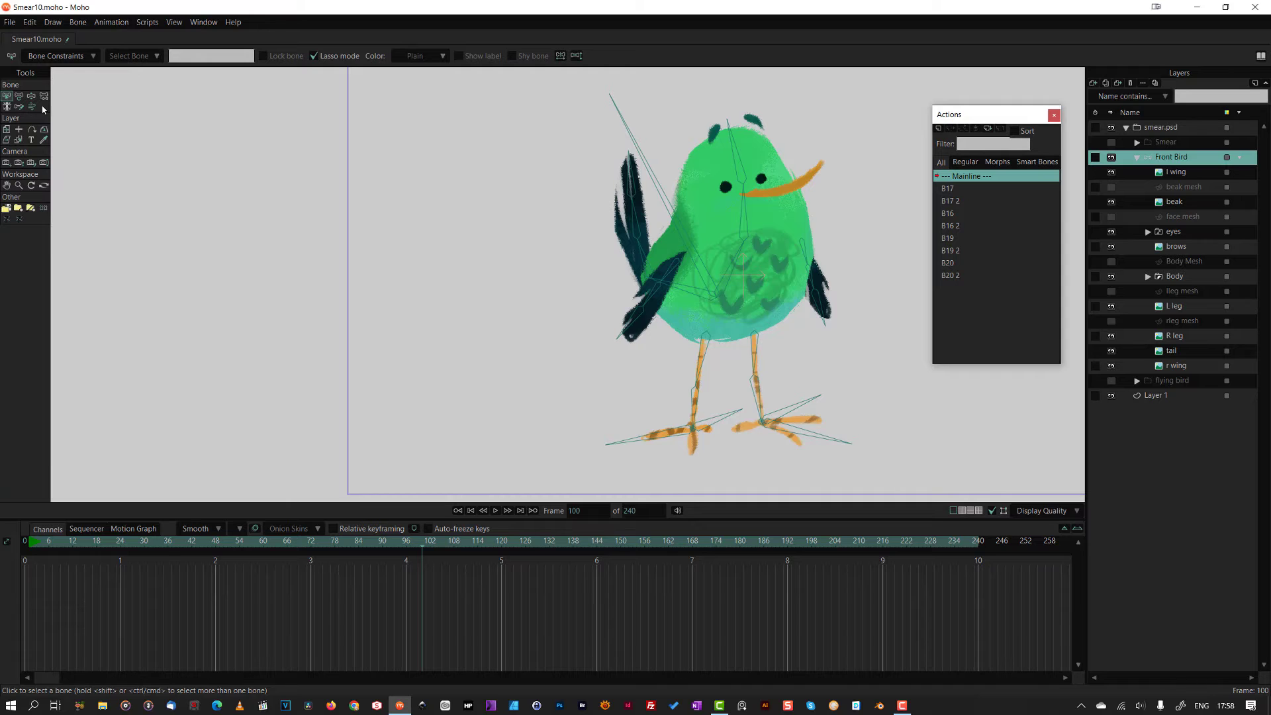
# Return to frame 0, add an upright control bone beside the bird, name it brow and set its bone strength to 0.
pyautogui.moveTo(36, 544); pyautogui.dragTo(25, 544)
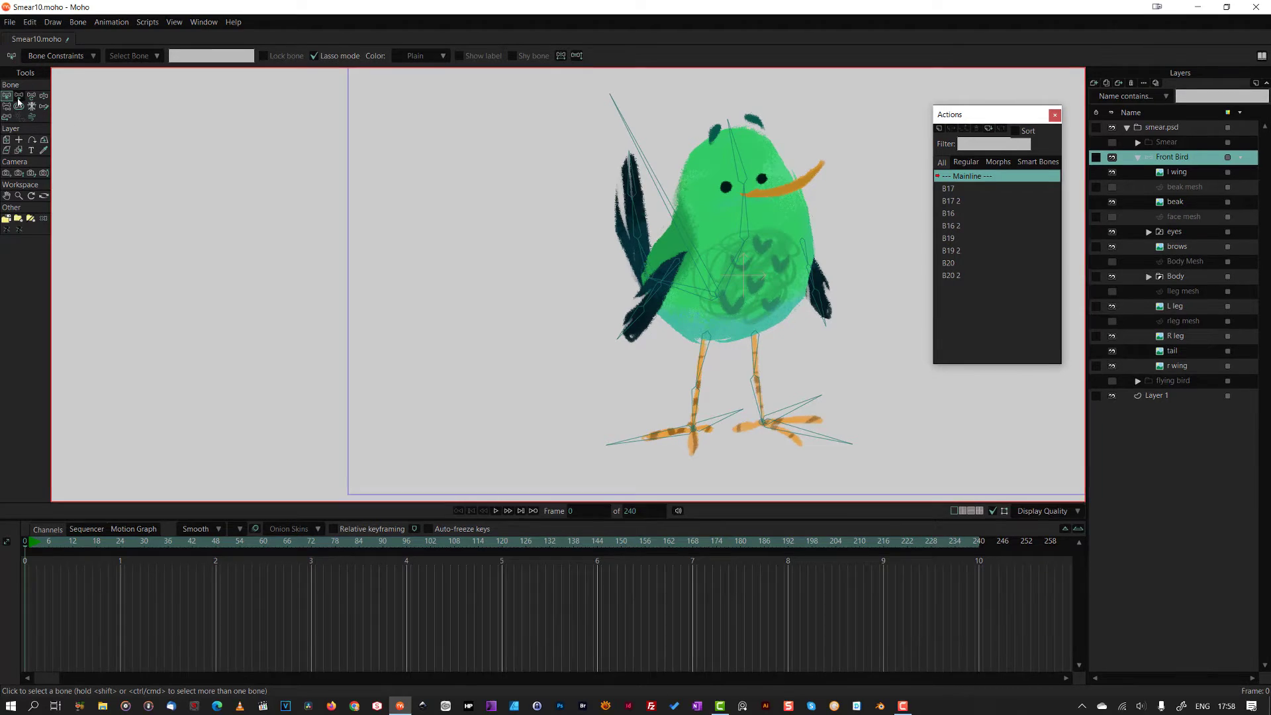
pyautogui.click(19, 96)
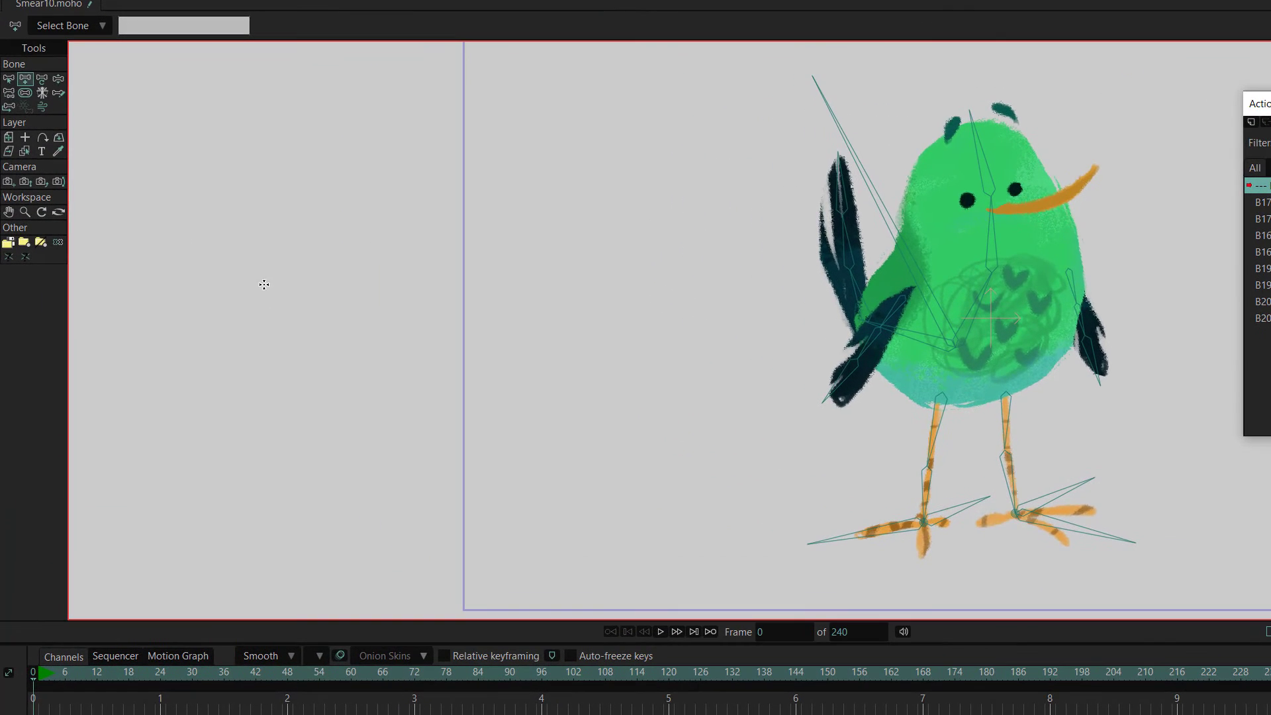
pyautogui.moveTo(333, 268); pyautogui.dragTo(333, 87)
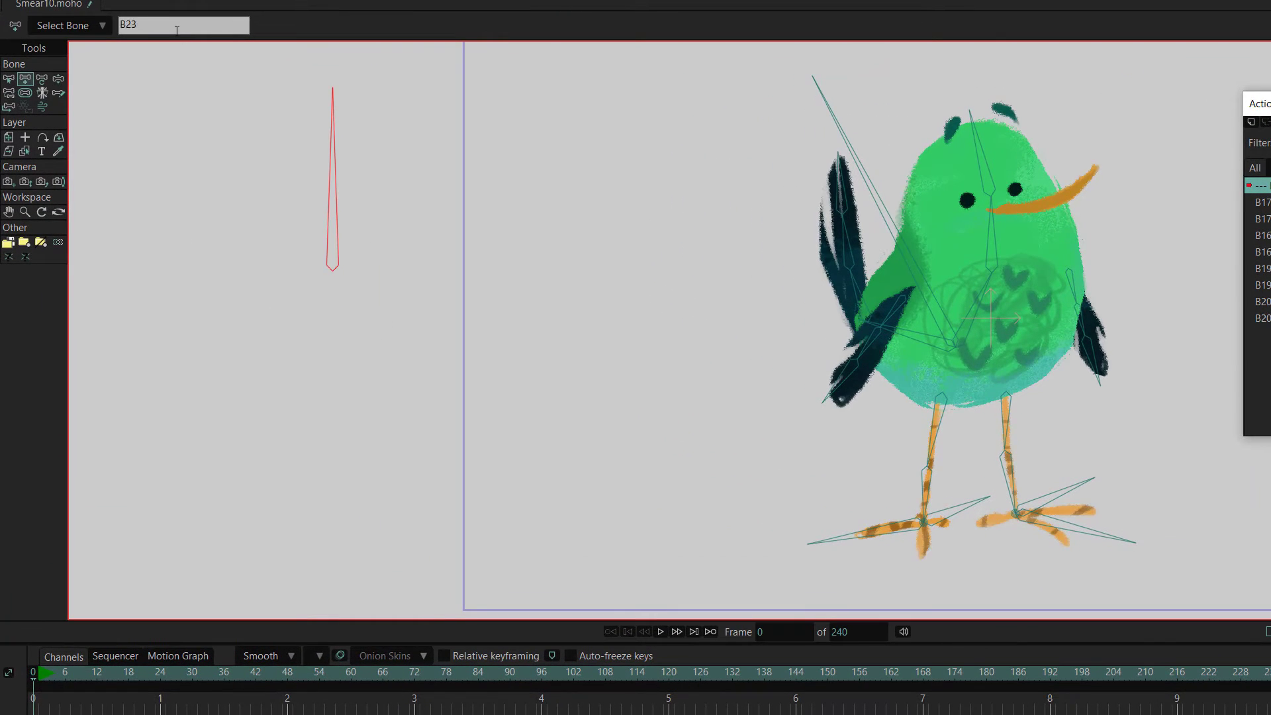
pyautogui.click(177, 27)
pyautogui.write('brow')
pyautogui.click(25, 93)
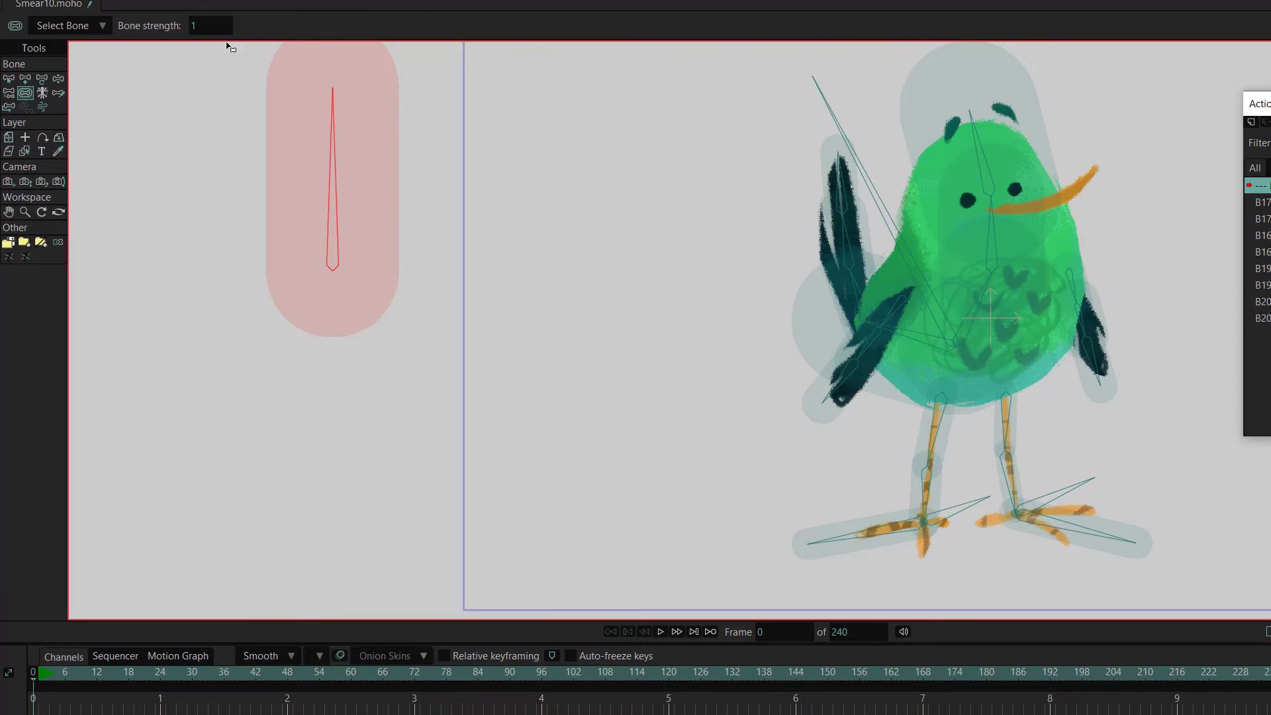
pyautogui.doubleClick(210, 26)
pyautogui.write('0')
pyautogui.press('Return')
# Make the brow bone a smart bone dial with angles from 0 to 90 and a duration of 100 frames.
pyautogui.click(9, 79)
pyautogui.click(100, 1)
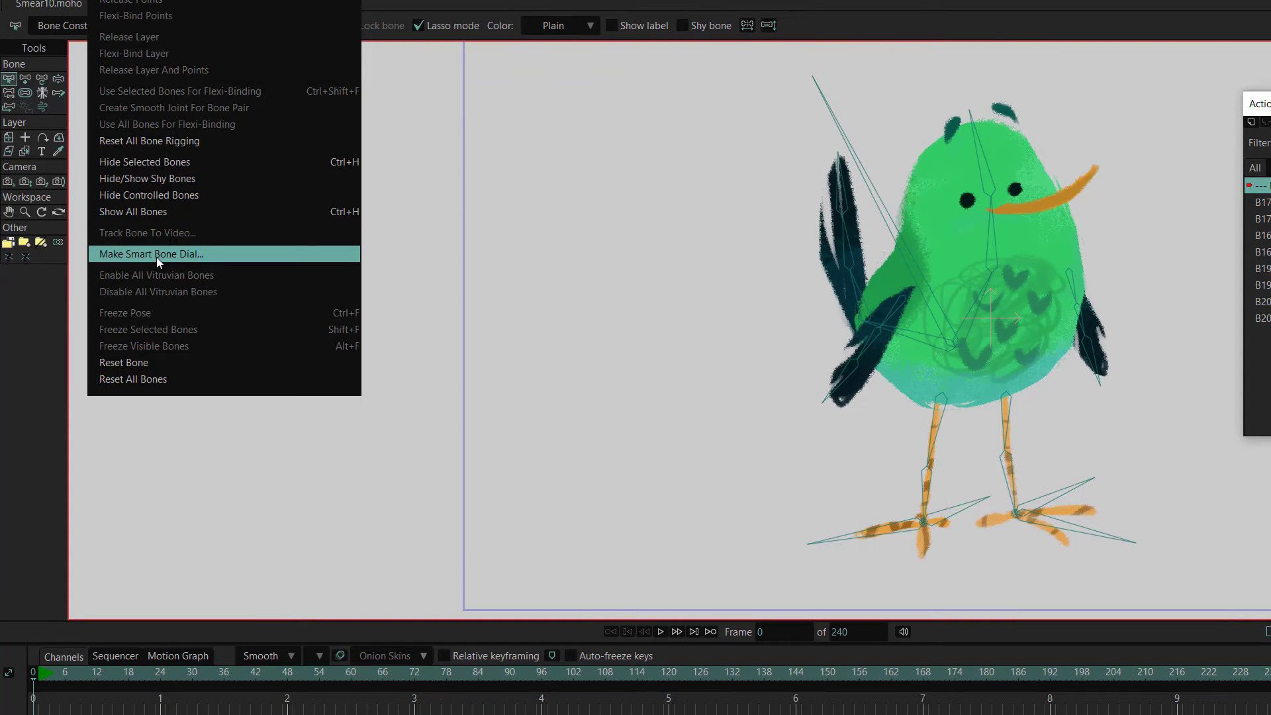
pyautogui.click(156, 256)
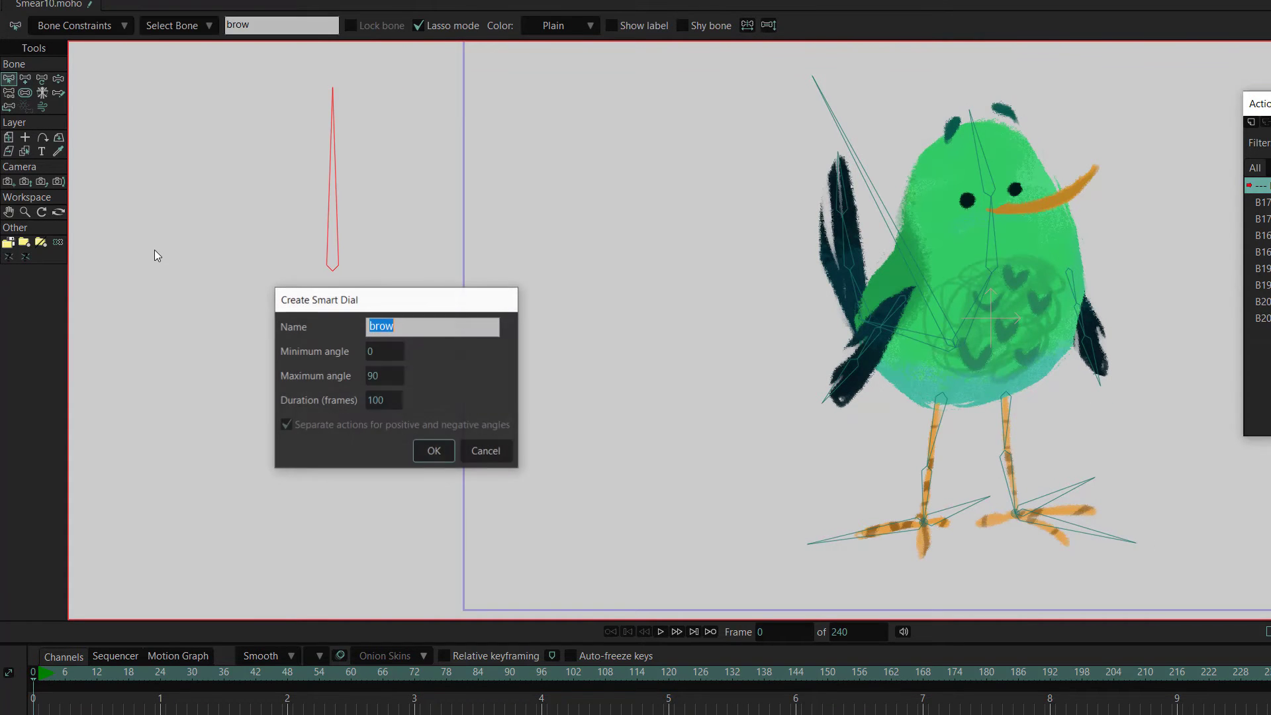
pyautogui.click(431, 452)
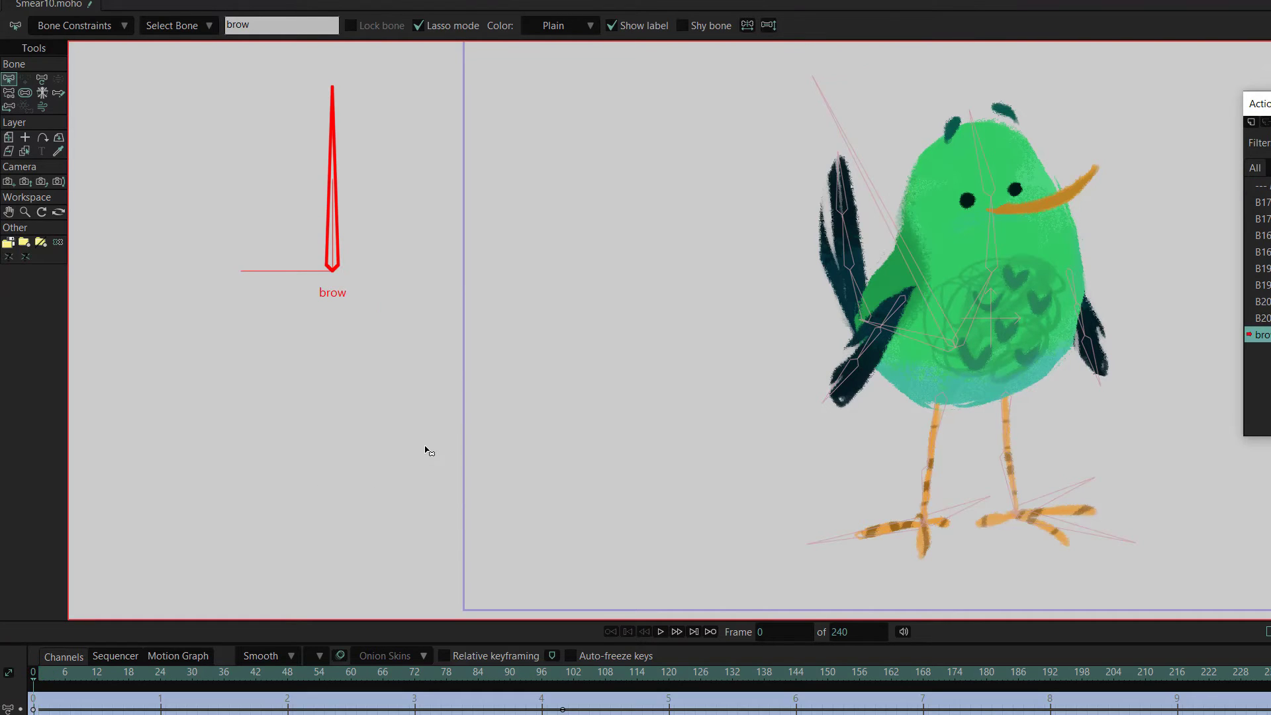
# Lower the face mesh's brow points at frame 100 of the brow action, then scrub the timeline to check the movement.
pyautogui.click(565, 675)
pyautogui.click(1171, 170)
pyautogui.click(1058, 170)
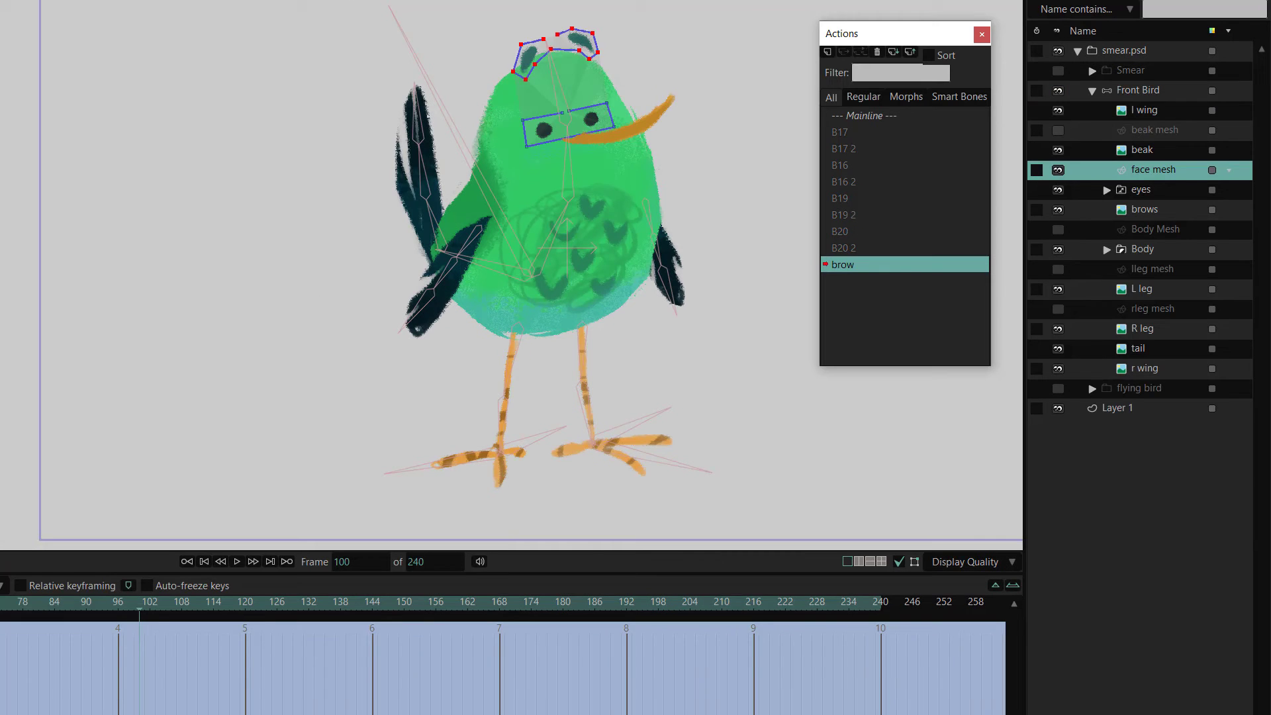
pyautogui.moveTo(560, 50); pyautogui.dragTo(562, 87)
pyautogui.scroll(6, 568, 119)
pyautogui.moveTo(404, 235); pyautogui.dragTo(402, 245)
pyautogui.click(126, 645)
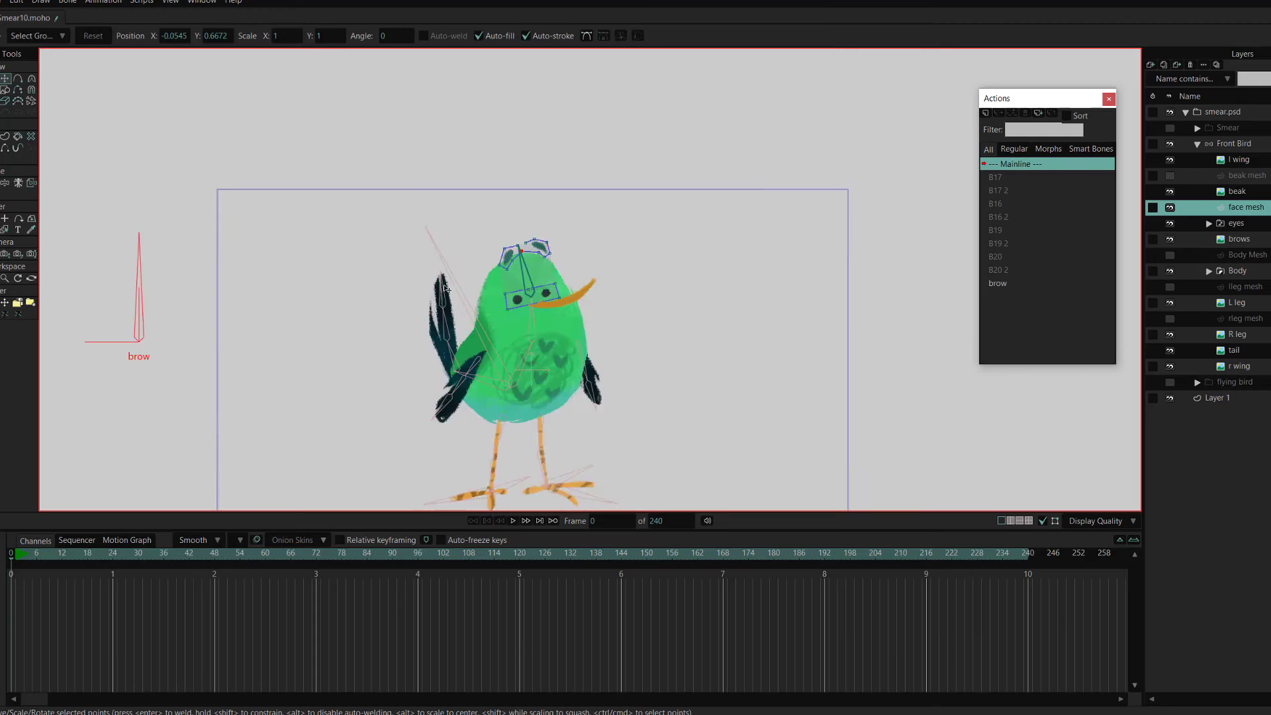
# Add another control bone to the Front Bird layer and name it eyes.
pyautogui.scroll(-4, 390, 281)
pyautogui.click(29, 102)
pyautogui.click(1231, 143)
pyautogui.click(6, 79)
pyautogui.moveTo(272, 320); pyautogui.dragTo(272, 251)
pyautogui.click(126, 36)
pyautogui.write('eyes')
pyautogui.press('Return')
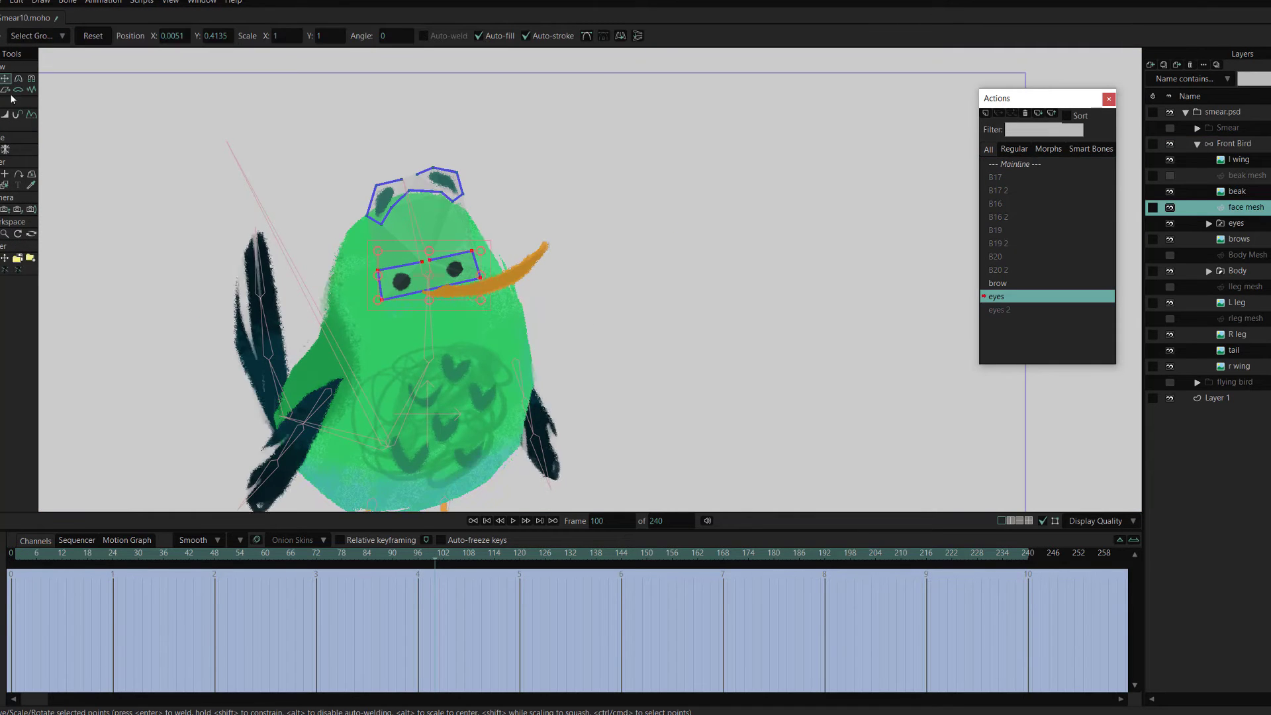
# Lower the face mesh's eye points at frame 100 of the eyes action, then activate action eyes 2 at frame 100.
pyautogui.moveTo(429, 277); pyautogui.dragTo(431, 286)
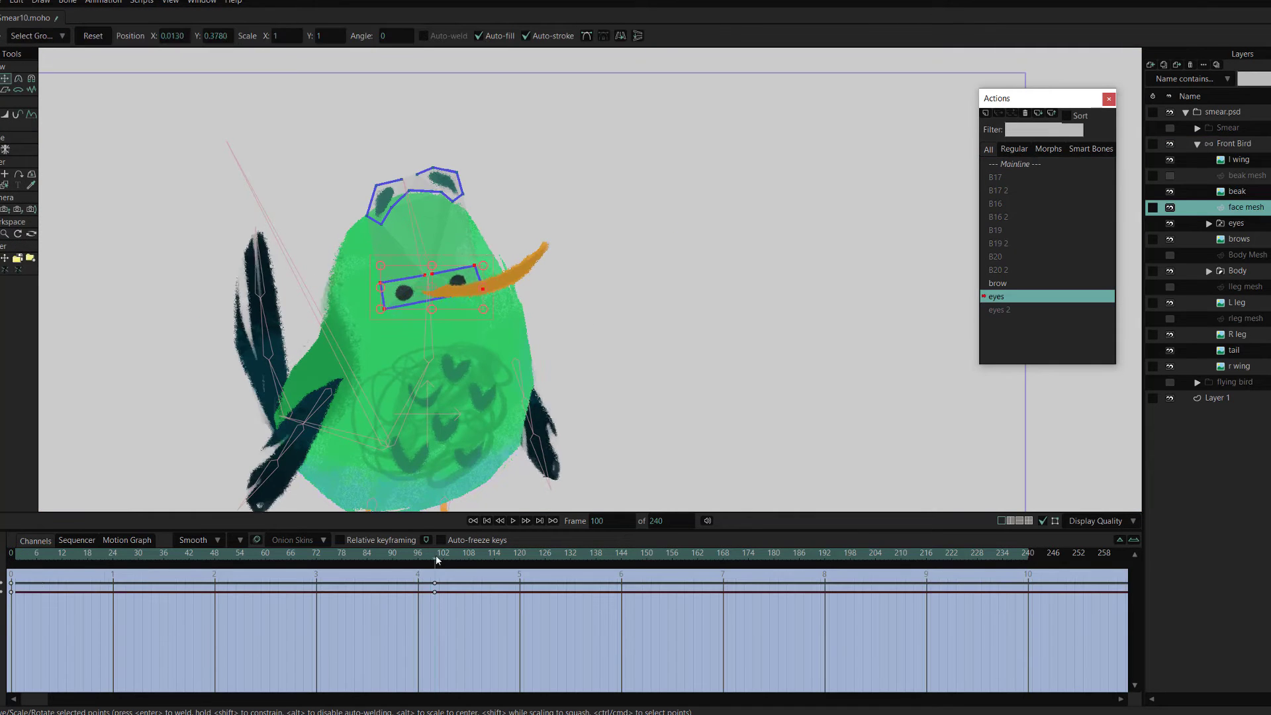
pyautogui.doubleClick(1000, 310)
pyautogui.click(1233, 144)
pyautogui.click(435, 558)
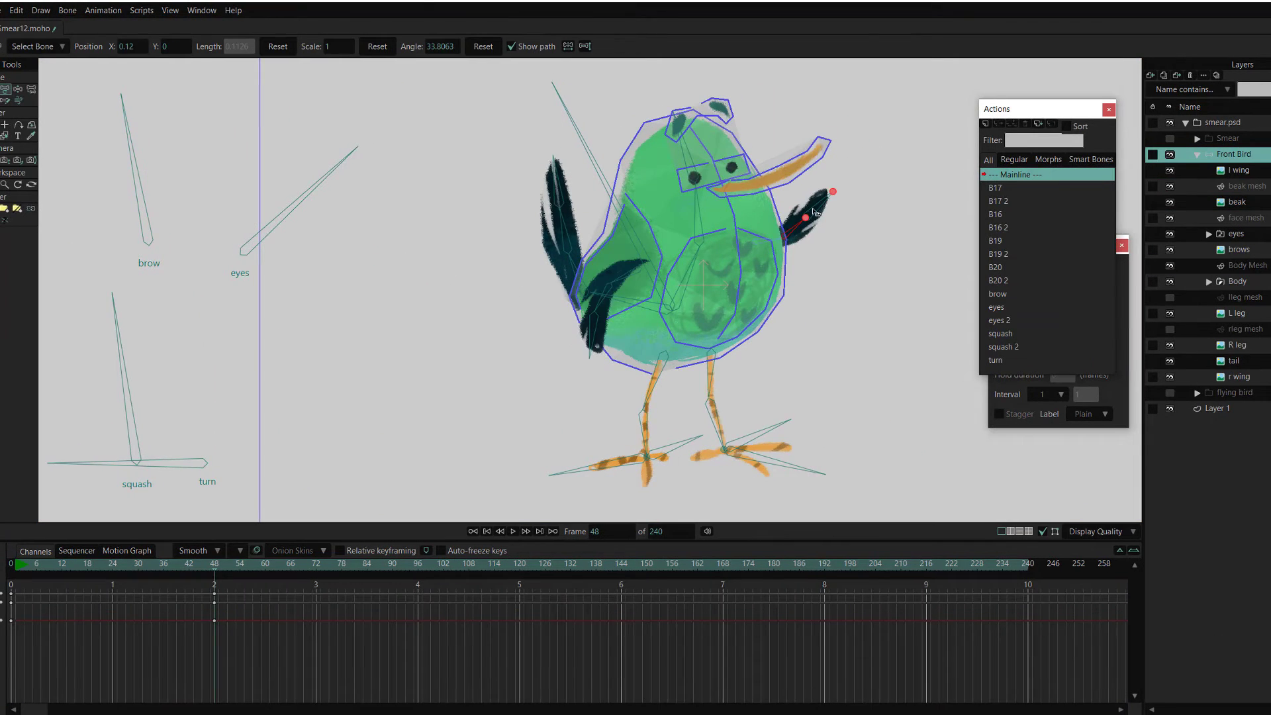
# Pose the far wing and tail bones at frame 48 of the mainline to try out the front bird rig.
pyautogui.moveTo(813, 211); pyautogui.dragTo(788, 209)
pyautogui.moveTo(577, 269); pyautogui.dragTo(548, 193)
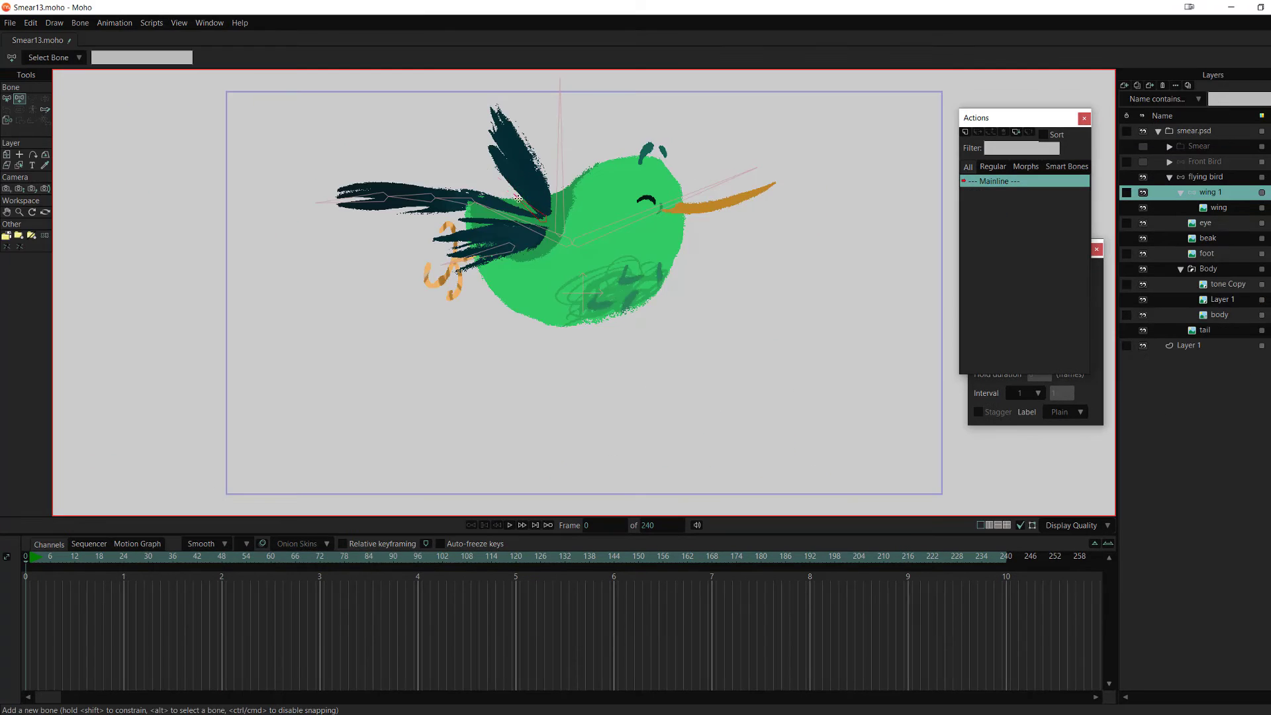
# Bind the wing image to the bone in the flying bird's wing 1 layer and ready that bone for animation.
pyautogui.click(1218, 209)
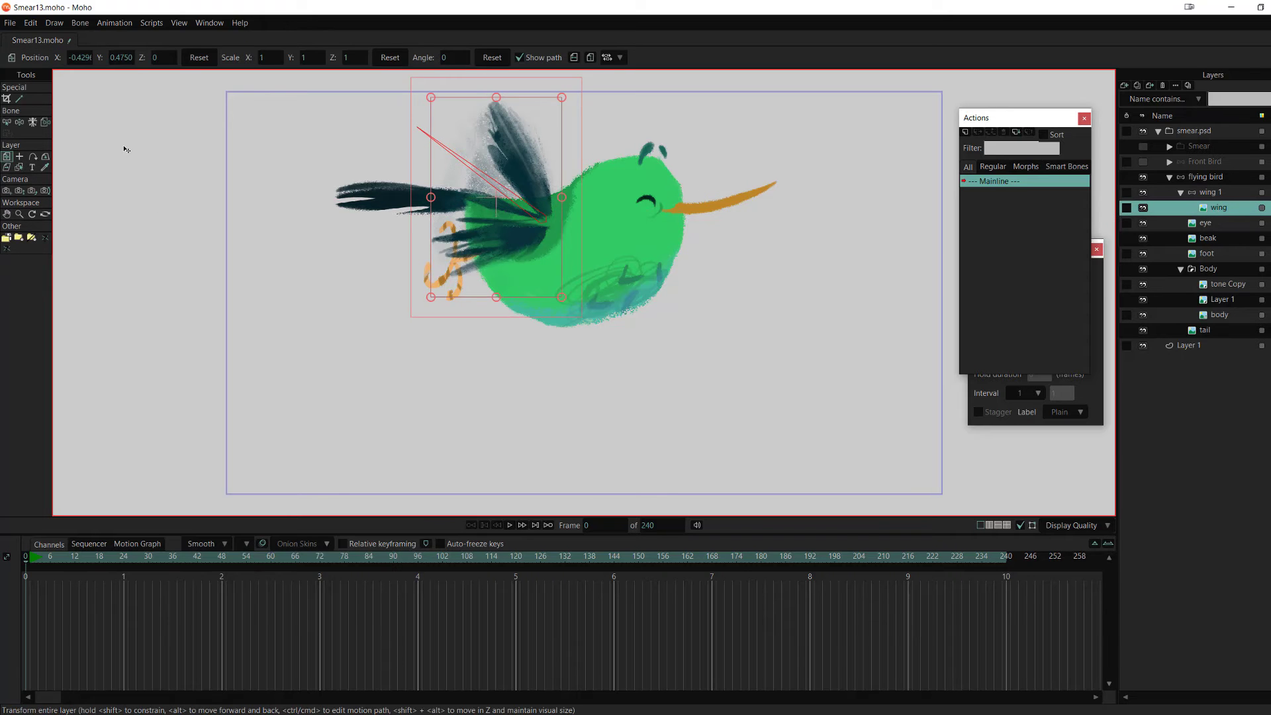
pyautogui.click(45, 124)
pyautogui.click(148, 556)
pyautogui.press('m')
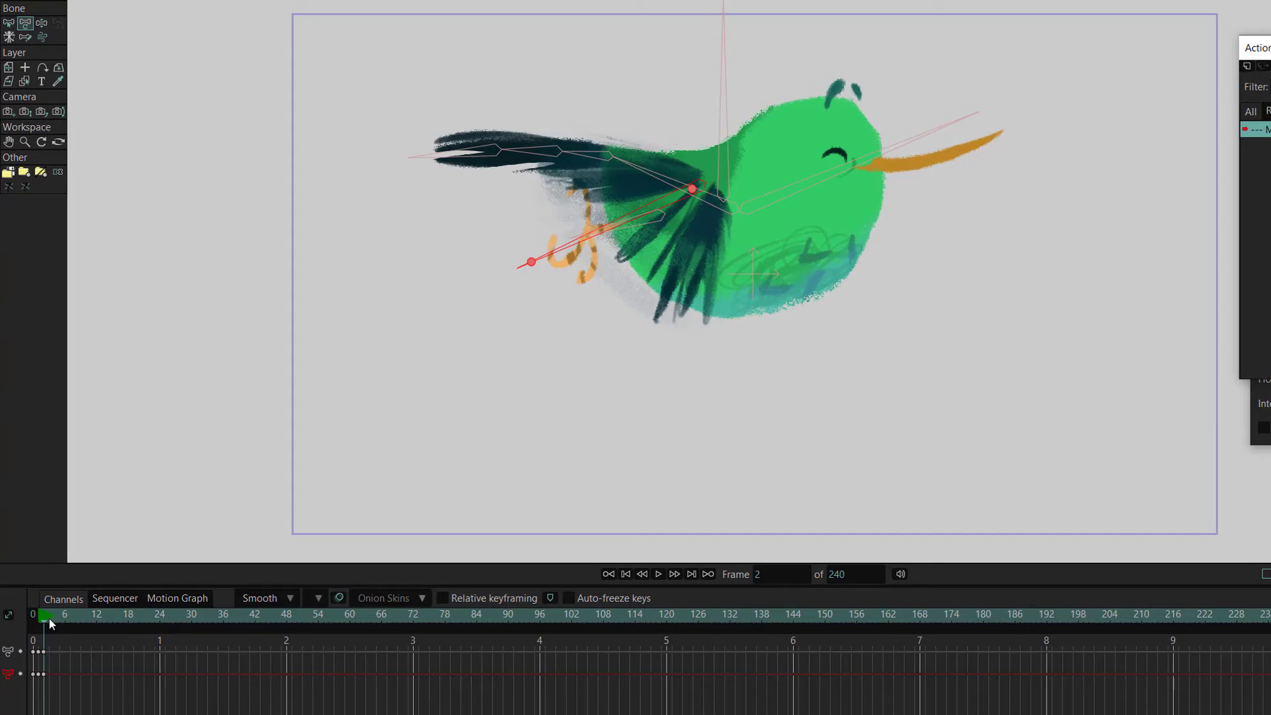
# Animate the wing flap by rotating the wing bone frame by frame from frame 2 to frame 10.
pyautogui.moveTo(714, 116); pyautogui.dragTo(718, 120)
pyautogui.click(55, 618)
pyautogui.moveTo(662, 136); pyautogui.dragTo(652, 197)
pyautogui.click(60, 619)
pyautogui.click(64, 621)
pyautogui.click(71, 618)
pyautogui.click(76, 620)
pyautogui.click(82, 620)
pyautogui.click(87, 619)
# Copy the frame 1 wing keys to frame 11 and set their interpolation to Cycle back to frame 2.
pyautogui.click(38, 675)
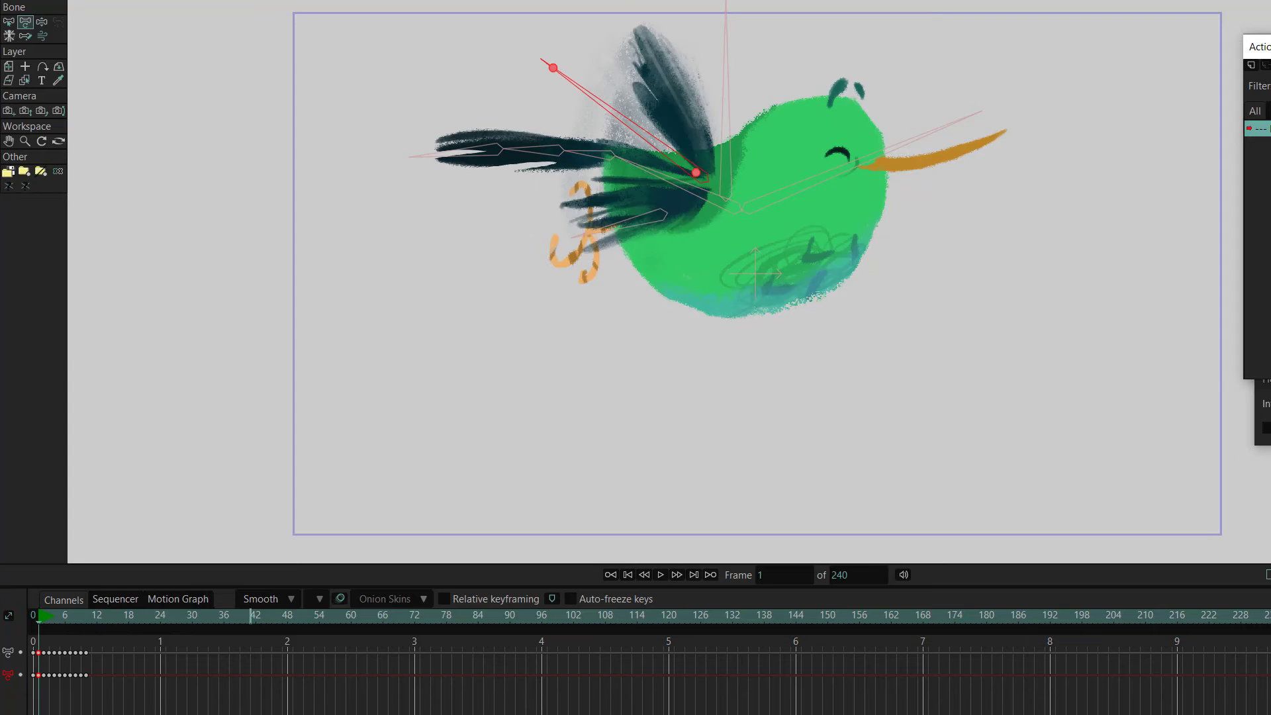
pyautogui.click(93, 616)
pyautogui.hotkey('ctrl', 'v')
pyautogui.rightClick(92, 654)
pyautogui.click(170, 709)
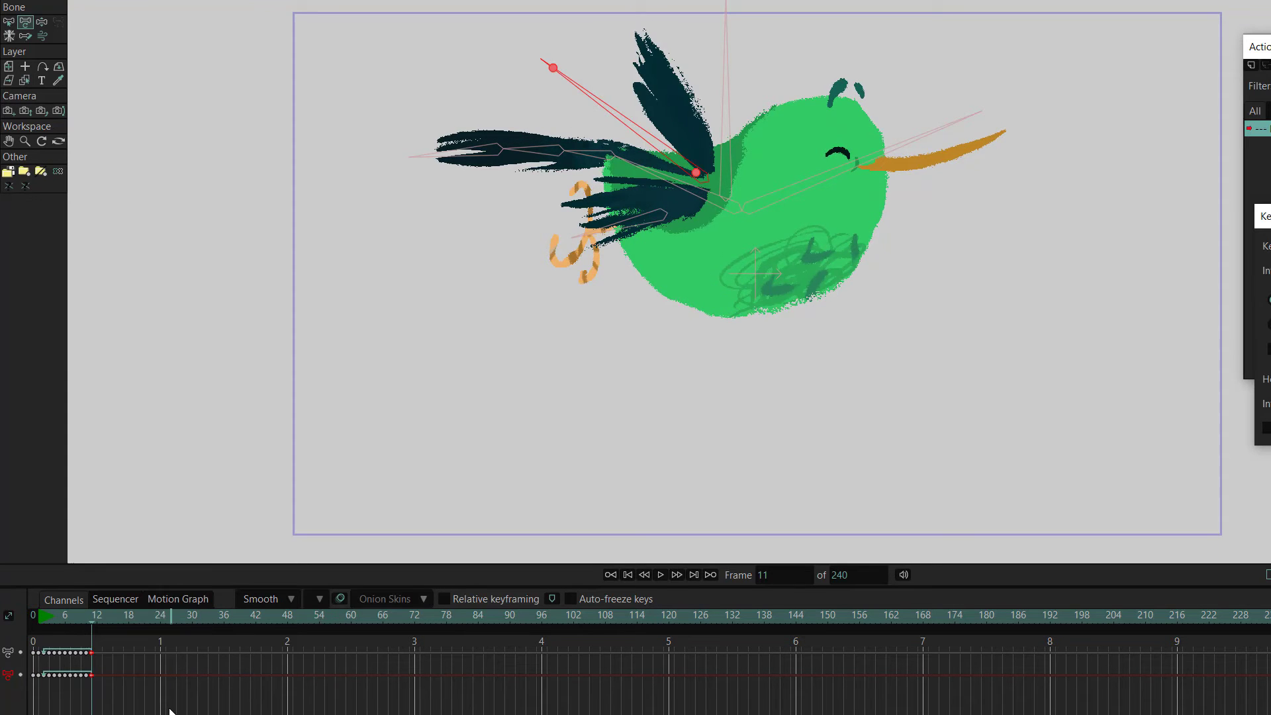
# Play the timeline to check the looping wing flap.
pyautogui.click(662, 576)
pyautogui.click(663, 576)
pyautogui.click(663, 576)
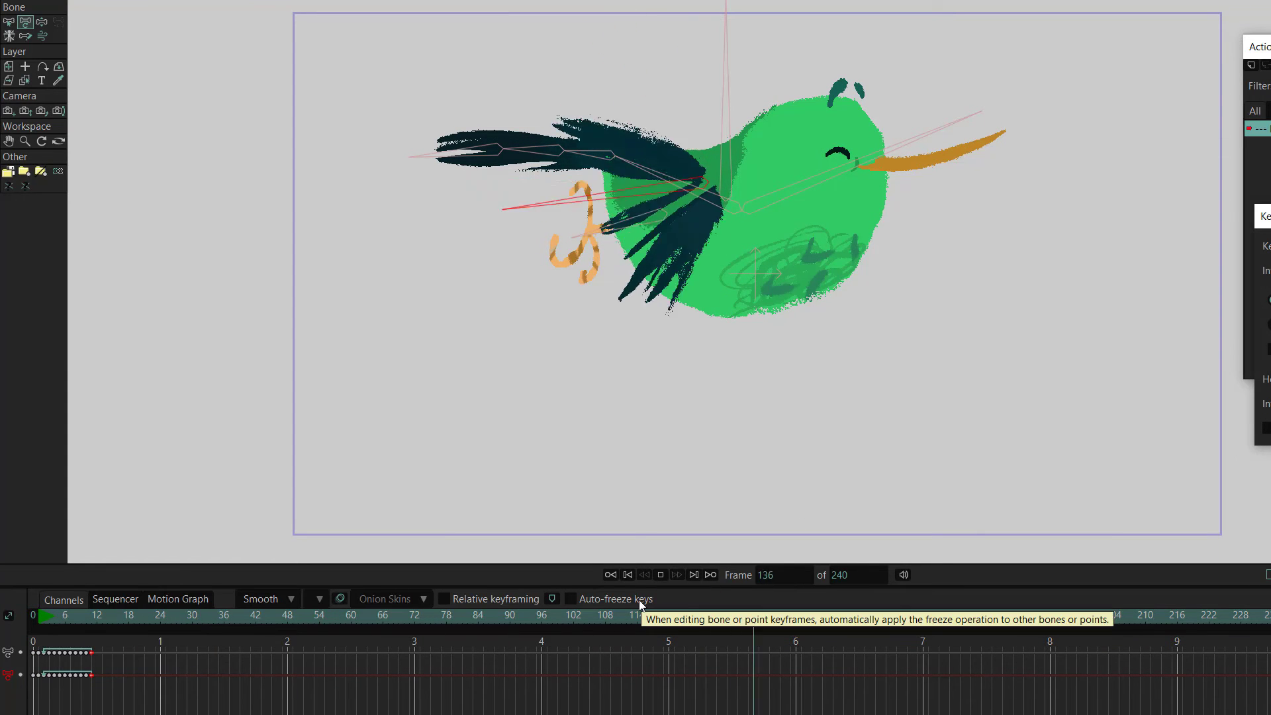
# Return to frame 0, duplicate the wing 1 layer and place the copy below the tail layer.
pyautogui.click(33, 616)
pyautogui.rightClick(1209, 192)
pyautogui.click(1225, 332)
pyautogui.moveTo(1210, 193); pyautogui.dragTo(1210, 335)
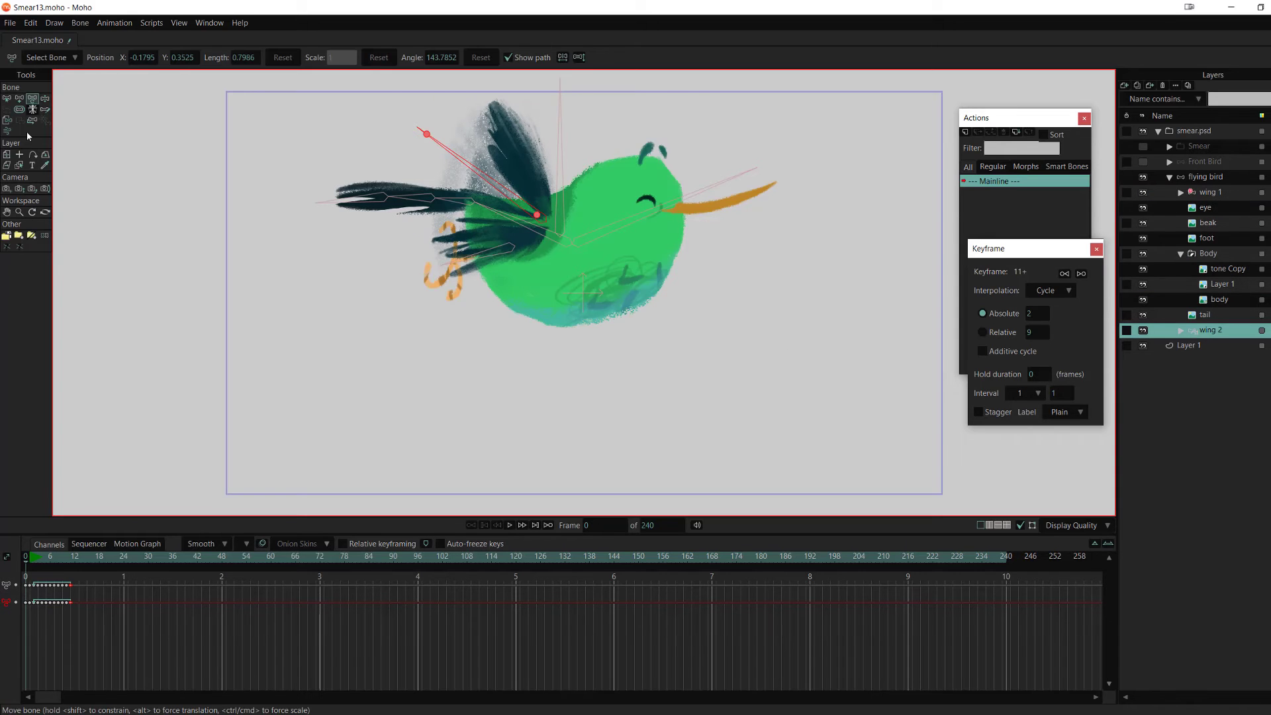
# Scale the wing 2 layer to 0.8927 and shift it to X 0.1395 so it sits behind the bird's body.
pyautogui.click(7, 154)
pyautogui.click(20, 155)
pyautogui.click(549, 220)
pyautogui.click(7, 154)
pyautogui.click(574, 58)
pyautogui.moveTo(664, 132); pyautogui.dragTo(683, 134)
pyautogui.moveTo(696, 97); pyautogui.dragTo(683, 111)
pyautogui.click(510, 525)
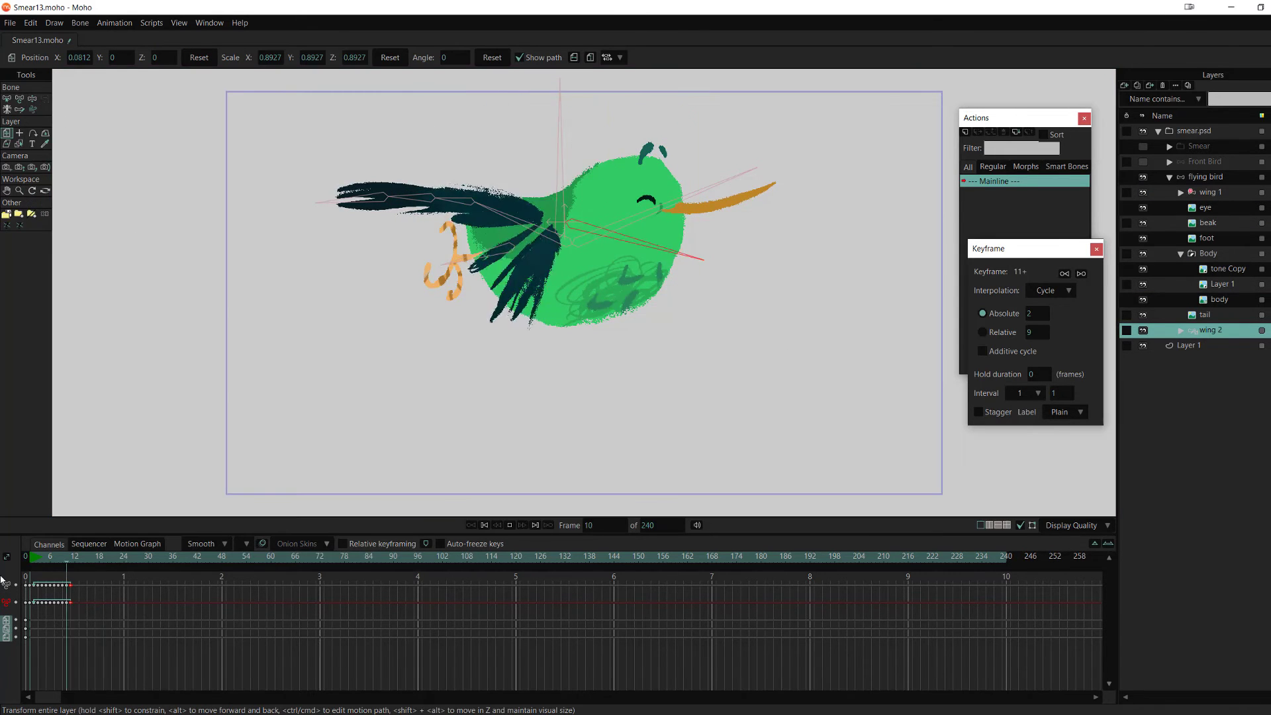
pyautogui.click(26, 556)
pyautogui.moveTo(602, 213); pyautogui.dragTo(614, 214)
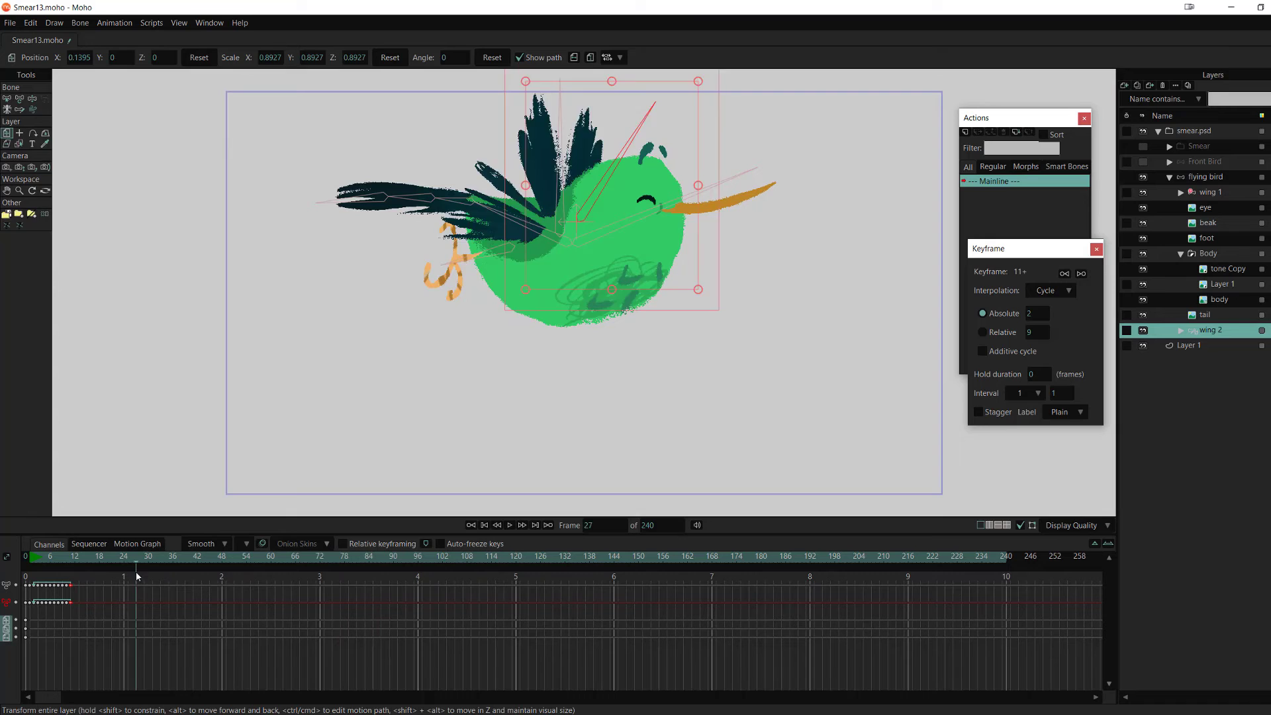
# Scrub through the first ten frames on the wing 1 layer to check both wings flapping together.
pyautogui.click(1212, 192)
pyautogui.click(34, 558)
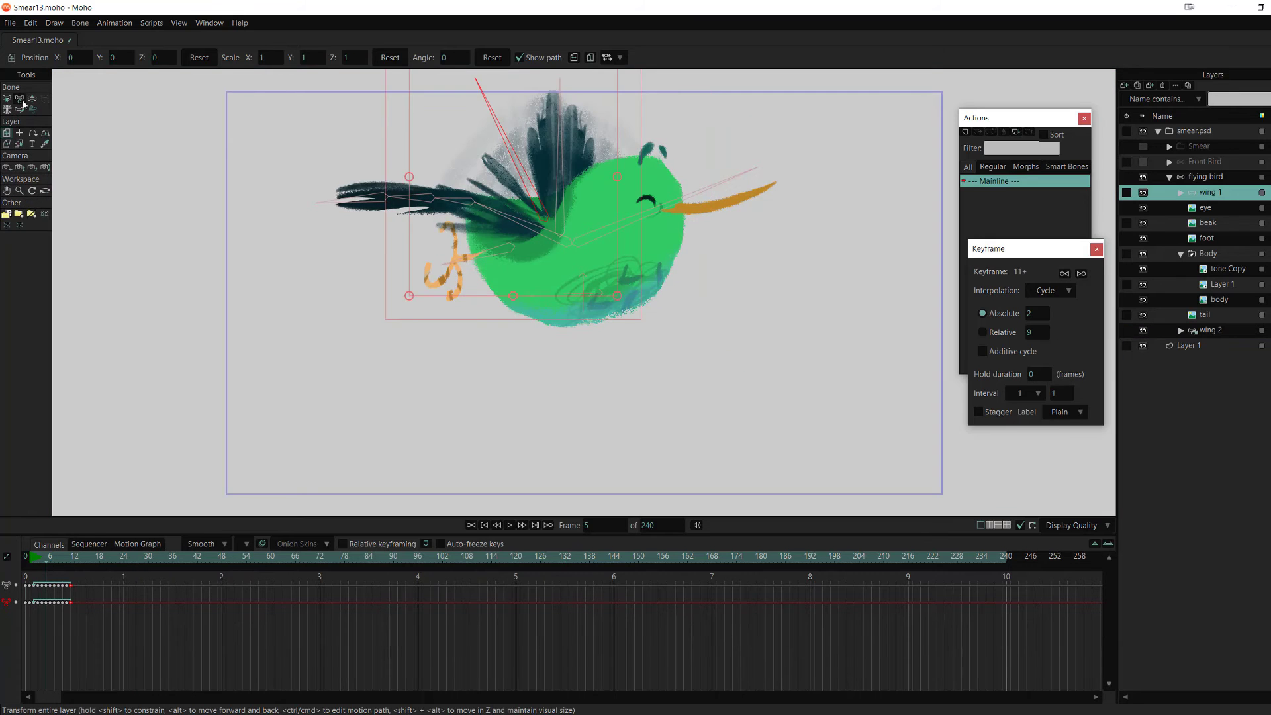
pyautogui.click(19, 99)
pyautogui.moveTo(39, 559); pyautogui.dragTo(67, 574)
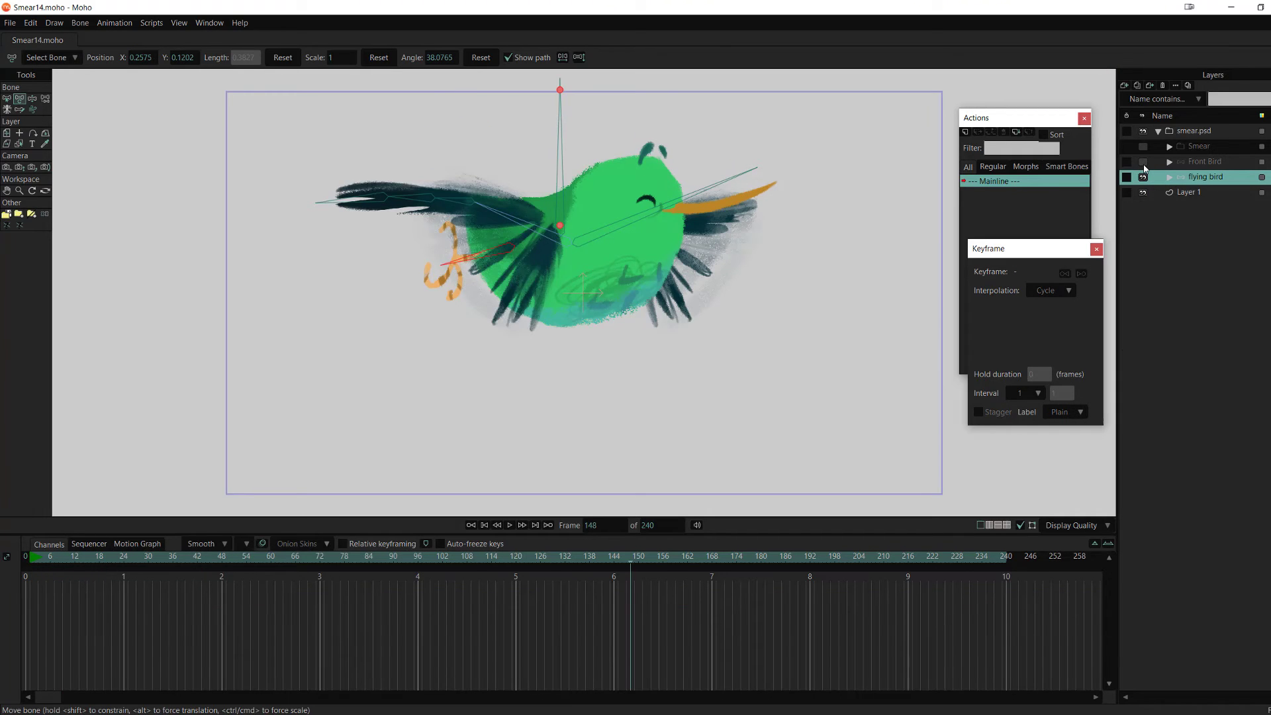
# Unhide the Front Bird and Smear layers and convert the smear.psd group to a switch layer set to Front Bird.
pyautogui.click(1143, 162)
pyautogui.click(1142, 147)
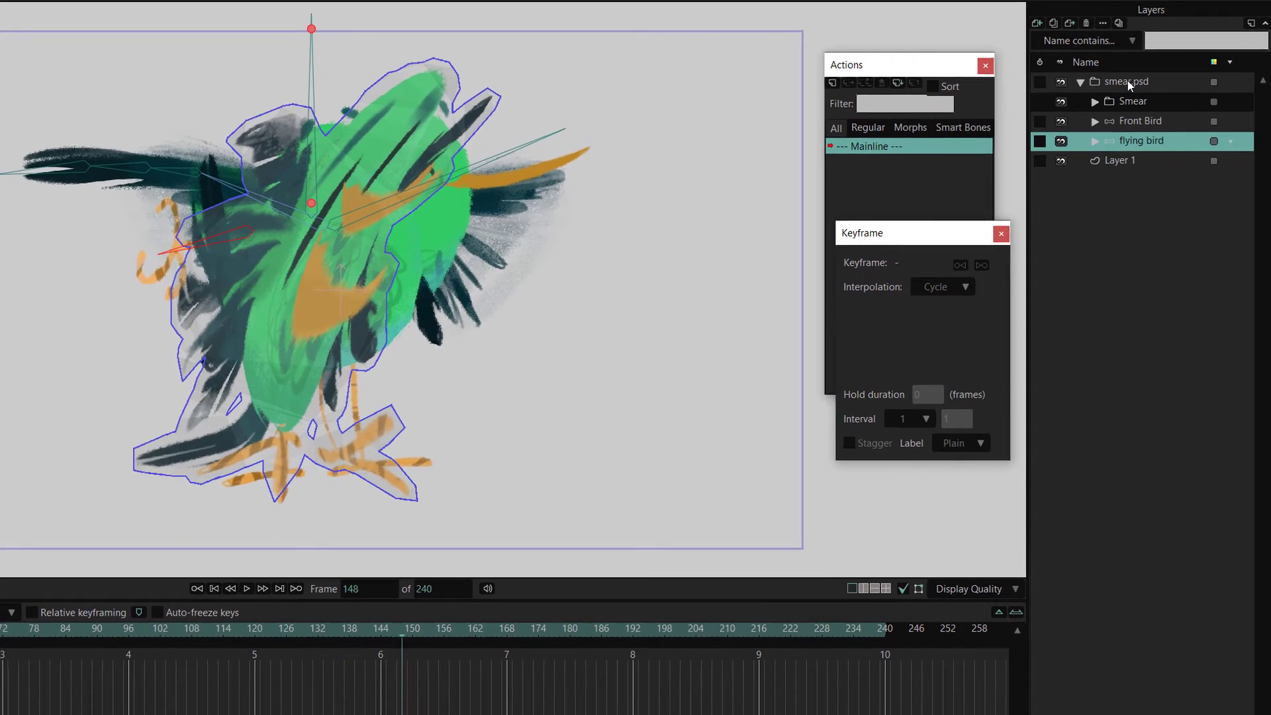
pyautogui.rightClick(1193, 132)
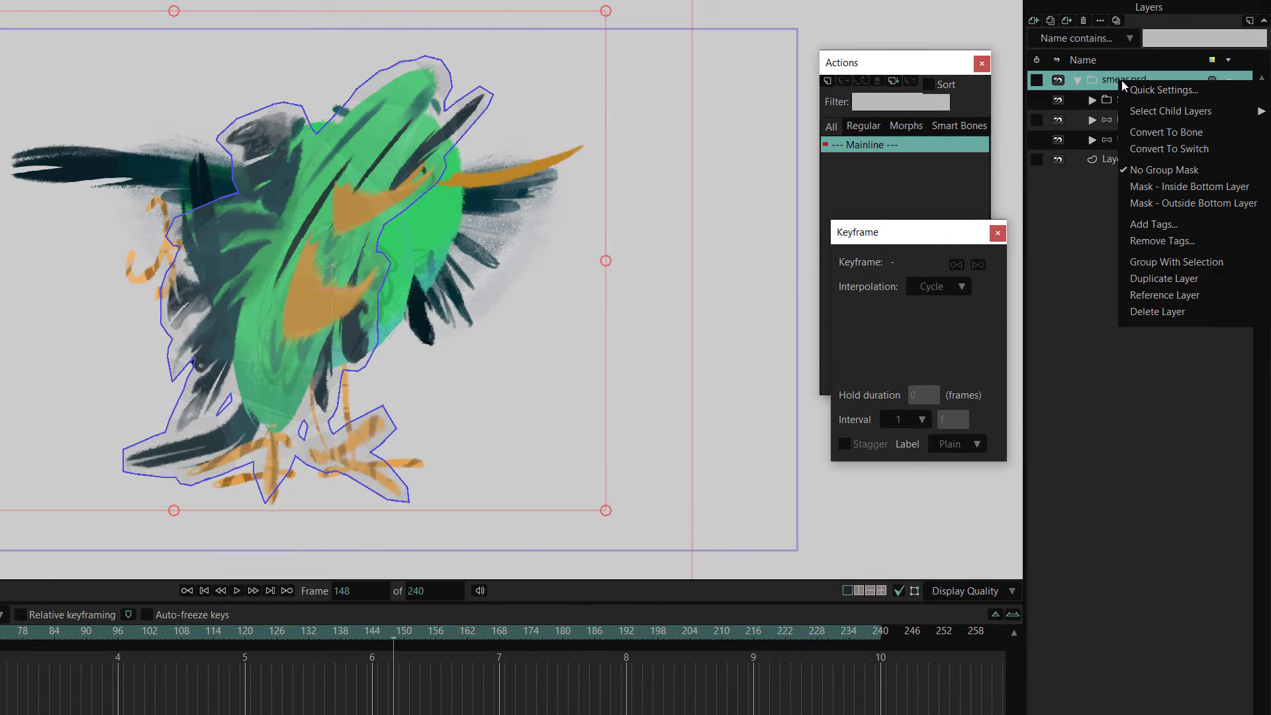
pyautogui.click(1132, 152)
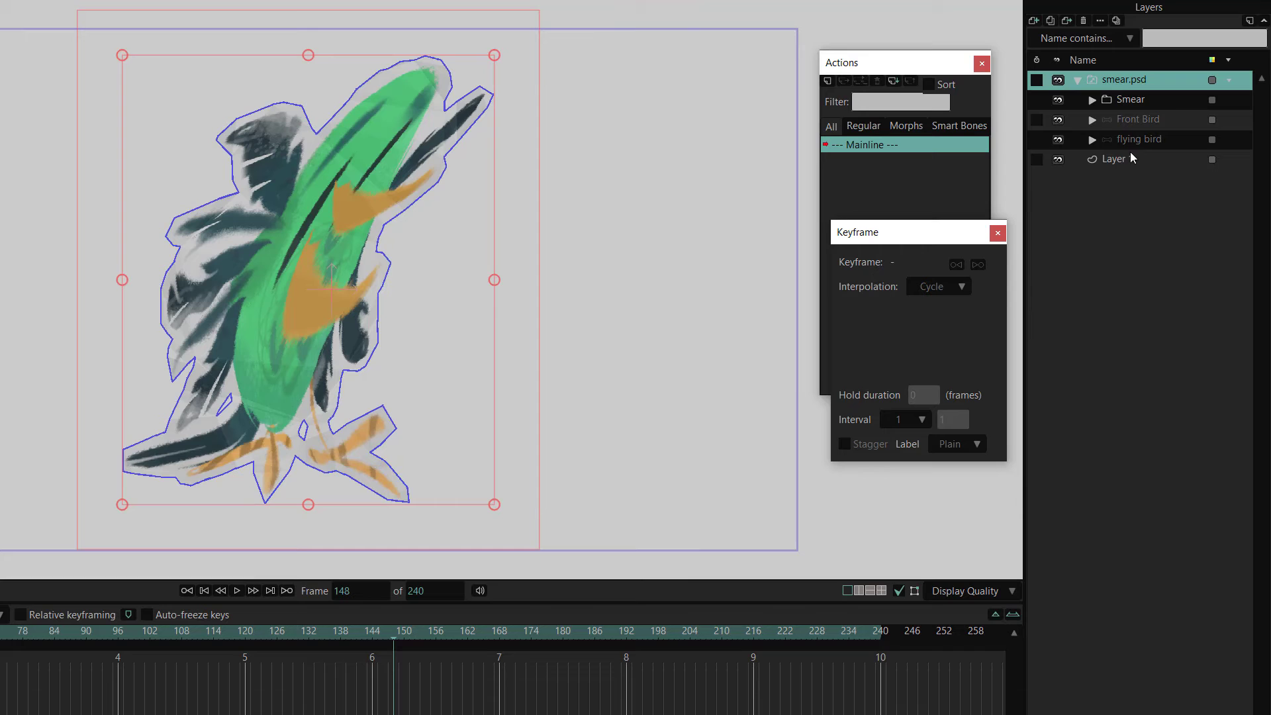
pyautogui.rightClick(1116, 82)
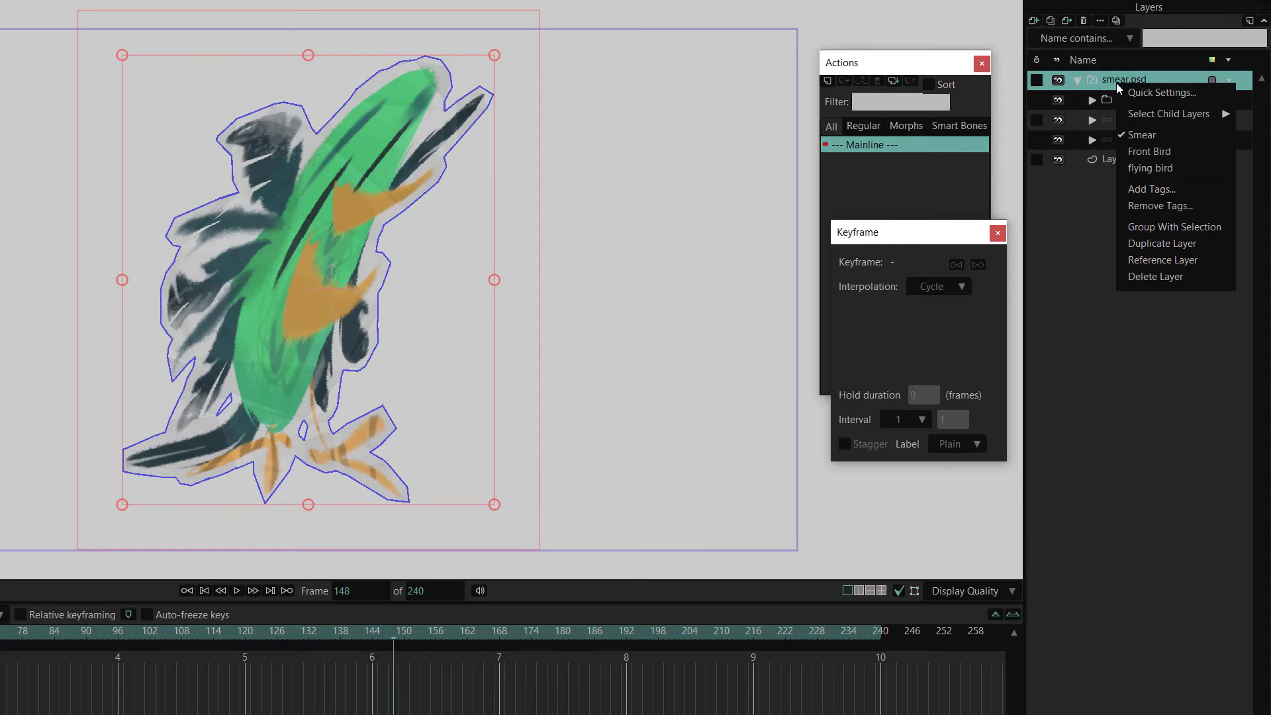
pyautogui.click(1131, 157)
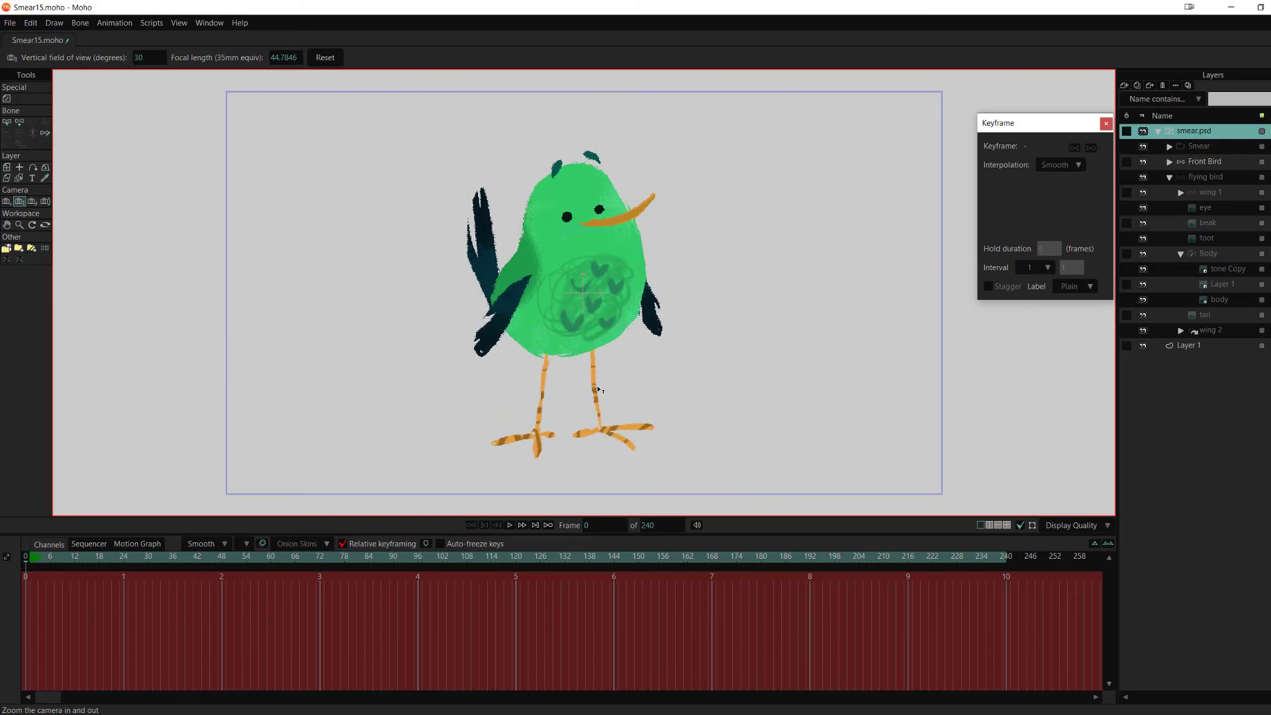
# Zoom the camera out and track it to X 1.1111, Y 0.3196 so the bird stands in the lower-left of the frame.
pyautogui.moveTo(598, 390); pyautogui.dragTo(551, 262)
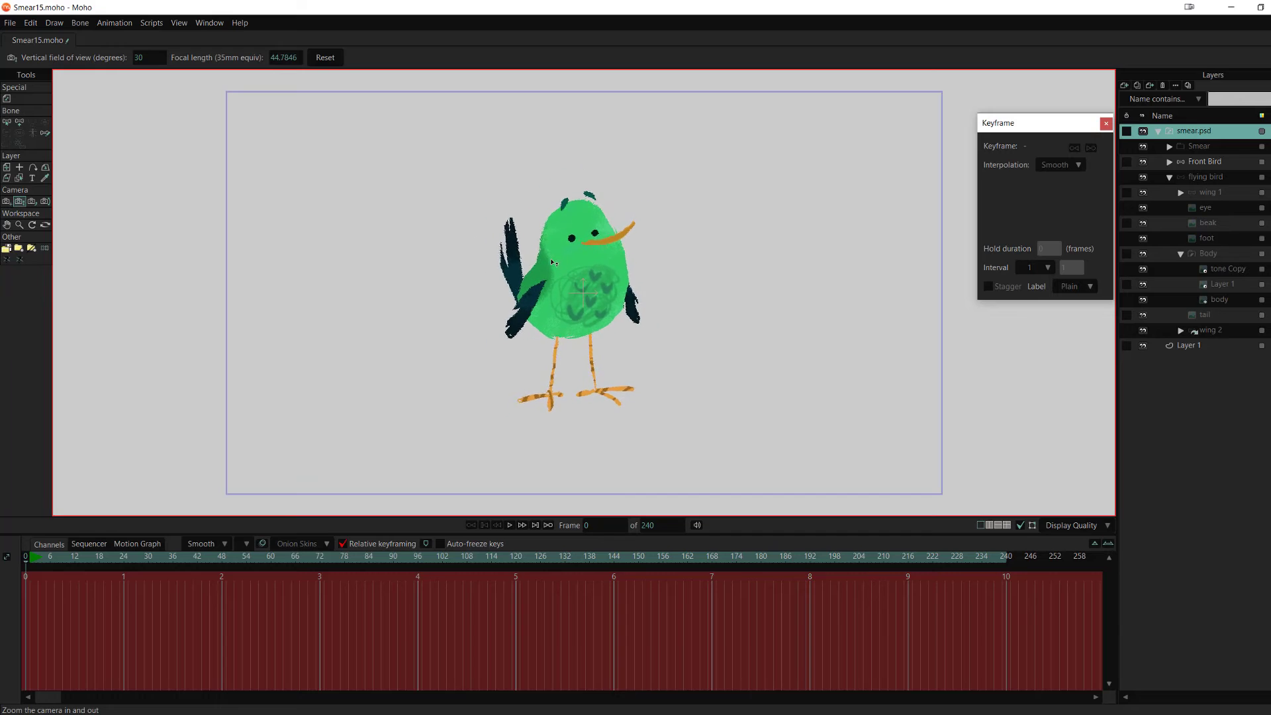
pyautogui.click(7, 201)
pyautogui.moveTo(578, 331); pyautogui.dragTo(367, 386)
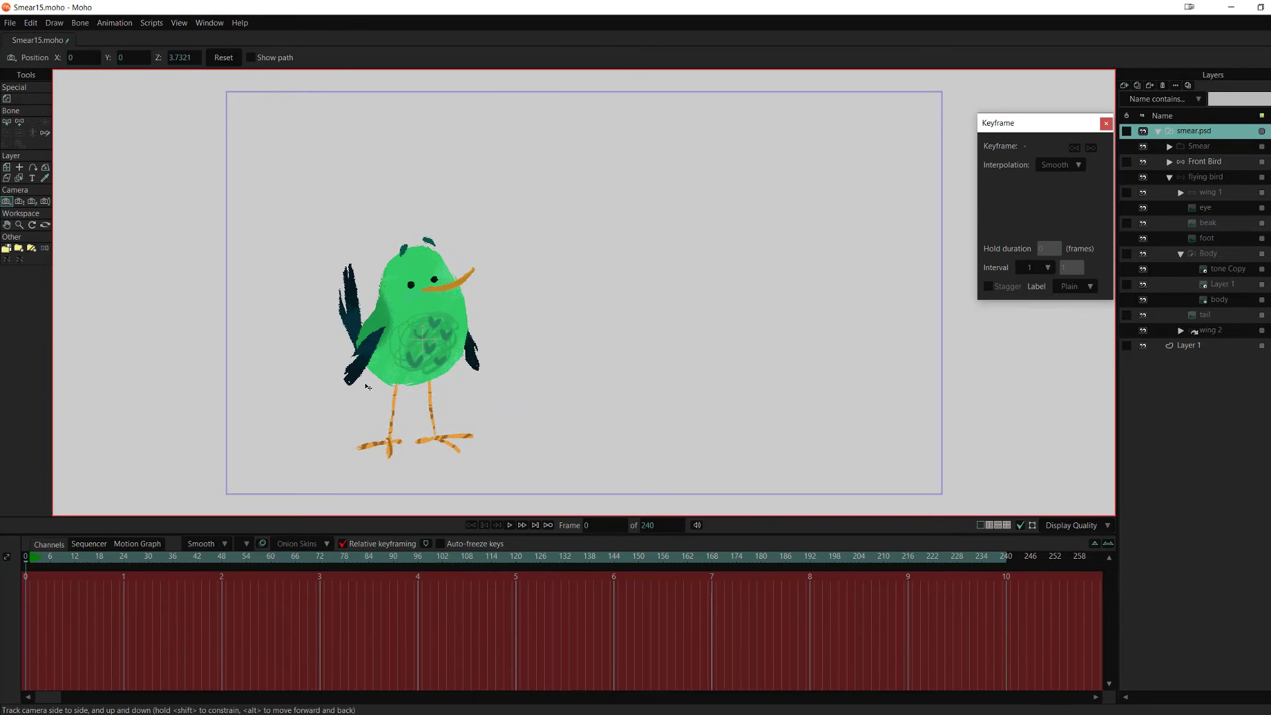
# Key the Front Bird's rest pose at frame 23 and tilt its head and upper body back at frame 29.
pyautogui.click(1217, 163)
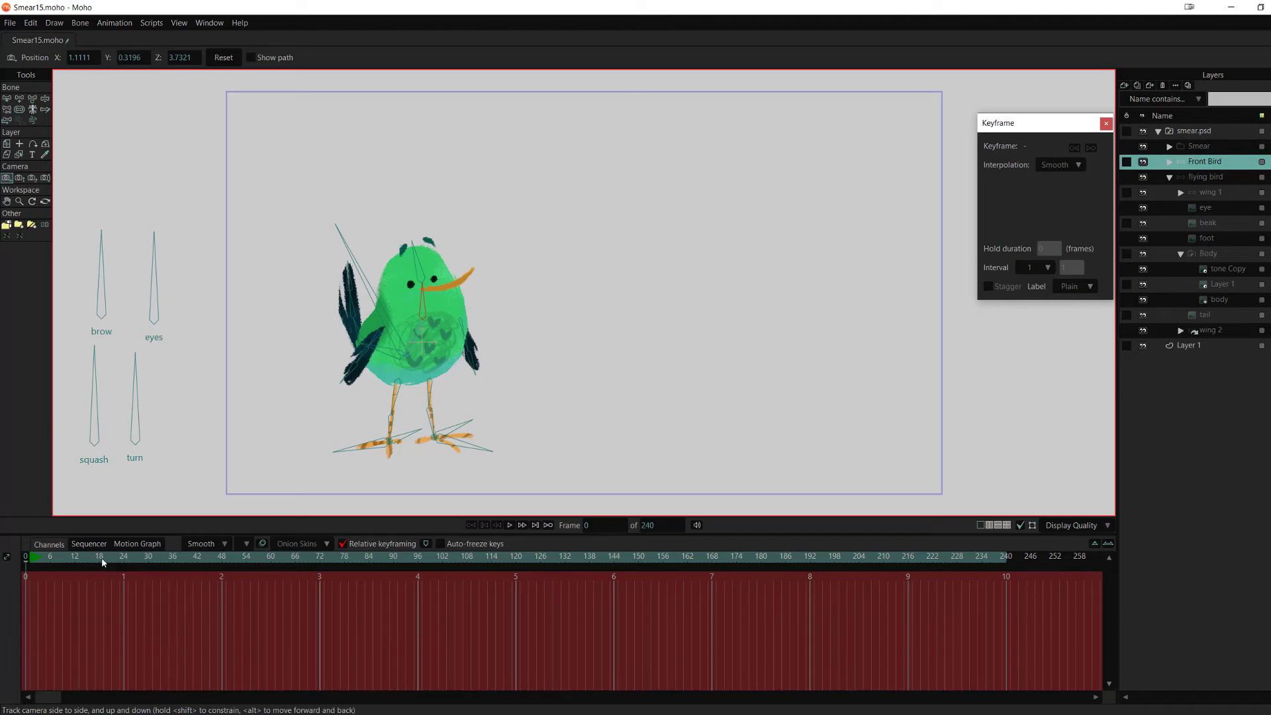
pyautogui.click(124, 560)
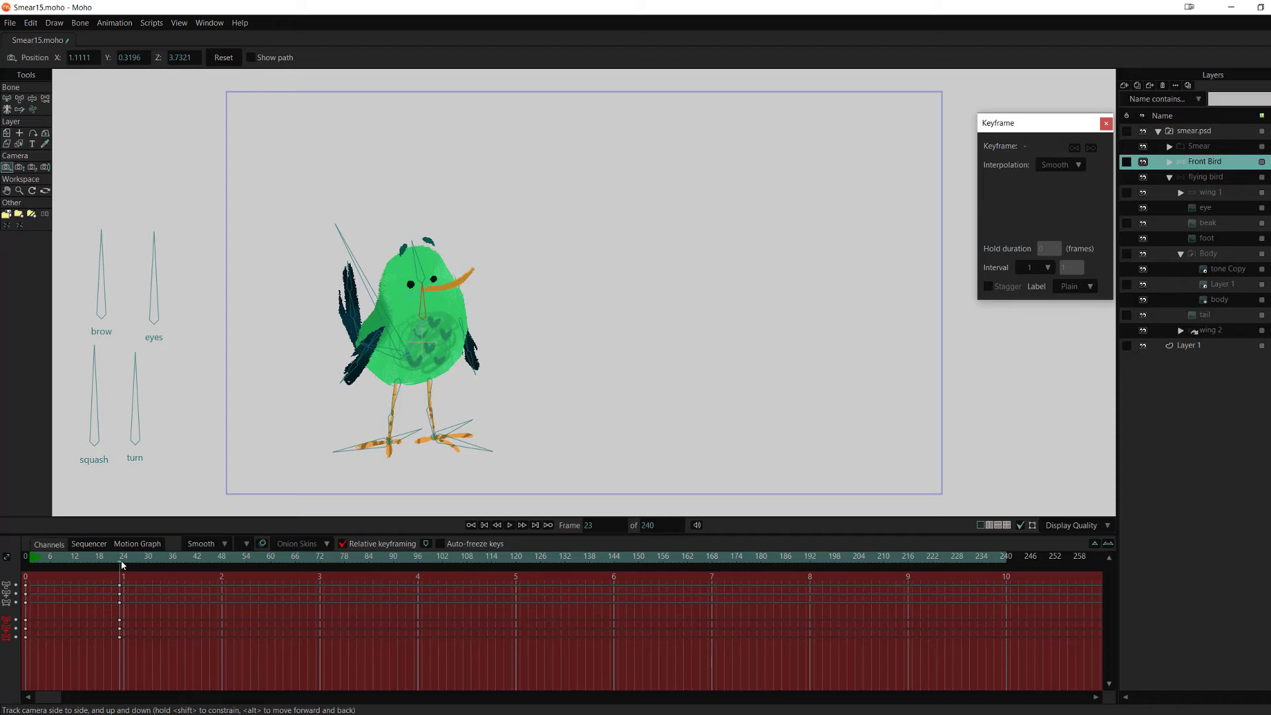
pyautogui.moveTo(138, 561); pyautogui.dragTo(145, 563)
pyautogui.click(31, 99)
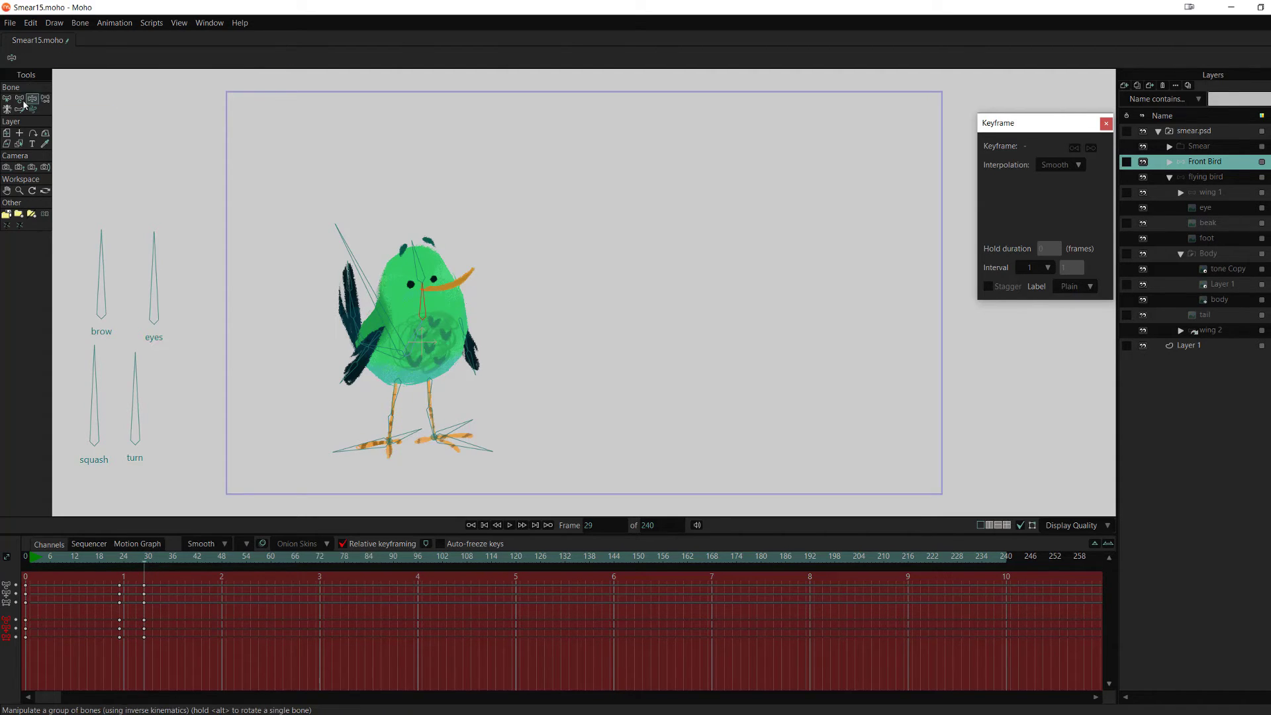
pyautogui.click(21, 99)
pyautogui.moveTo(423, 296); pyautogui.dragTo(403, 265)
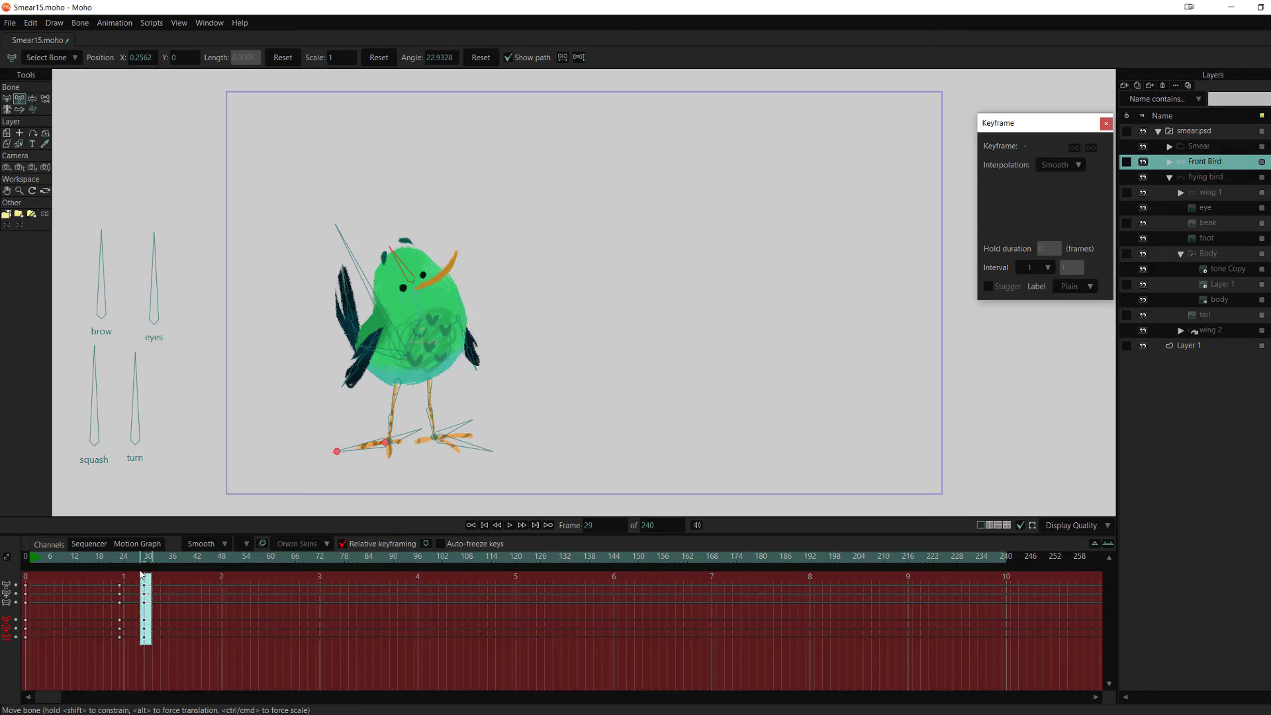
# Repeat the frame 29 pose at frame 41 and turn the bird's body and eyes sideways at frame 47 with the dials.
pyautogui.moveTo(140, 574); pyautogui.dragTo(140, 572)
pyautogui.click(193, 561)
pyautogui.moveTo(401, 353); pyautogui.dragTo(418, 263)
pyautogui.moveTo(224, 564); pyautogui.dragTo(218, 563)
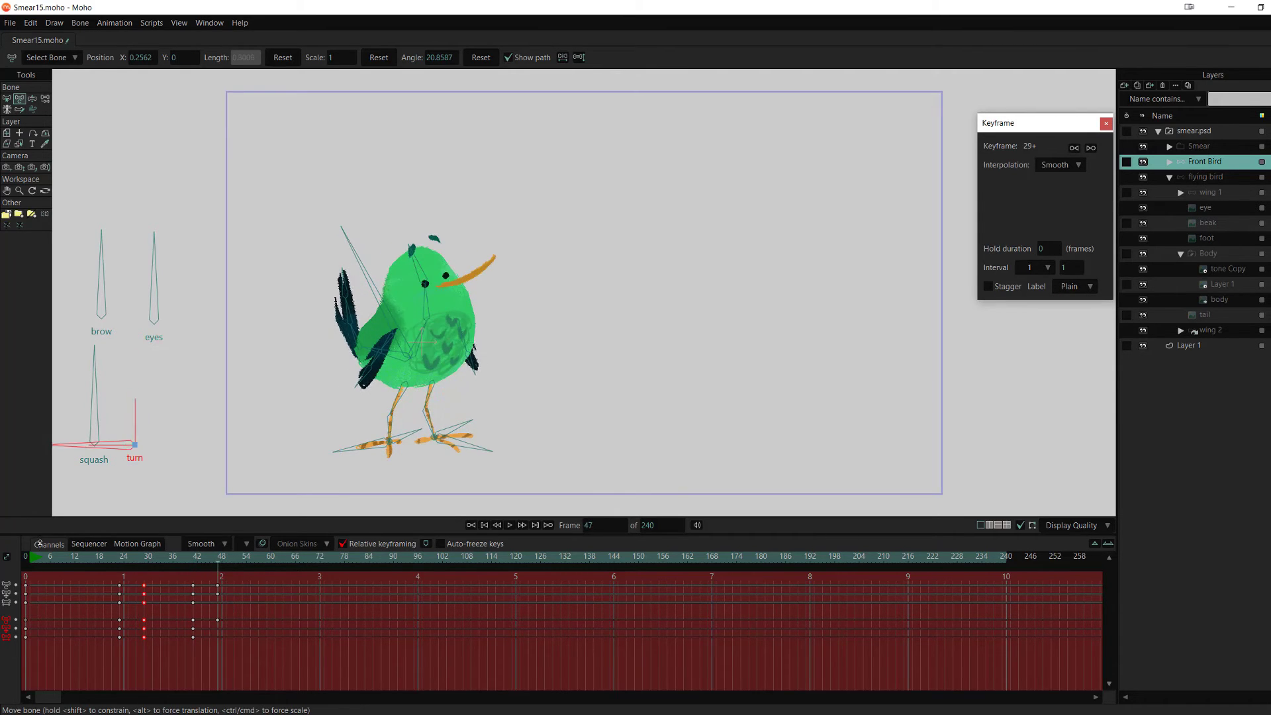
pyautogui.click(239, 560)
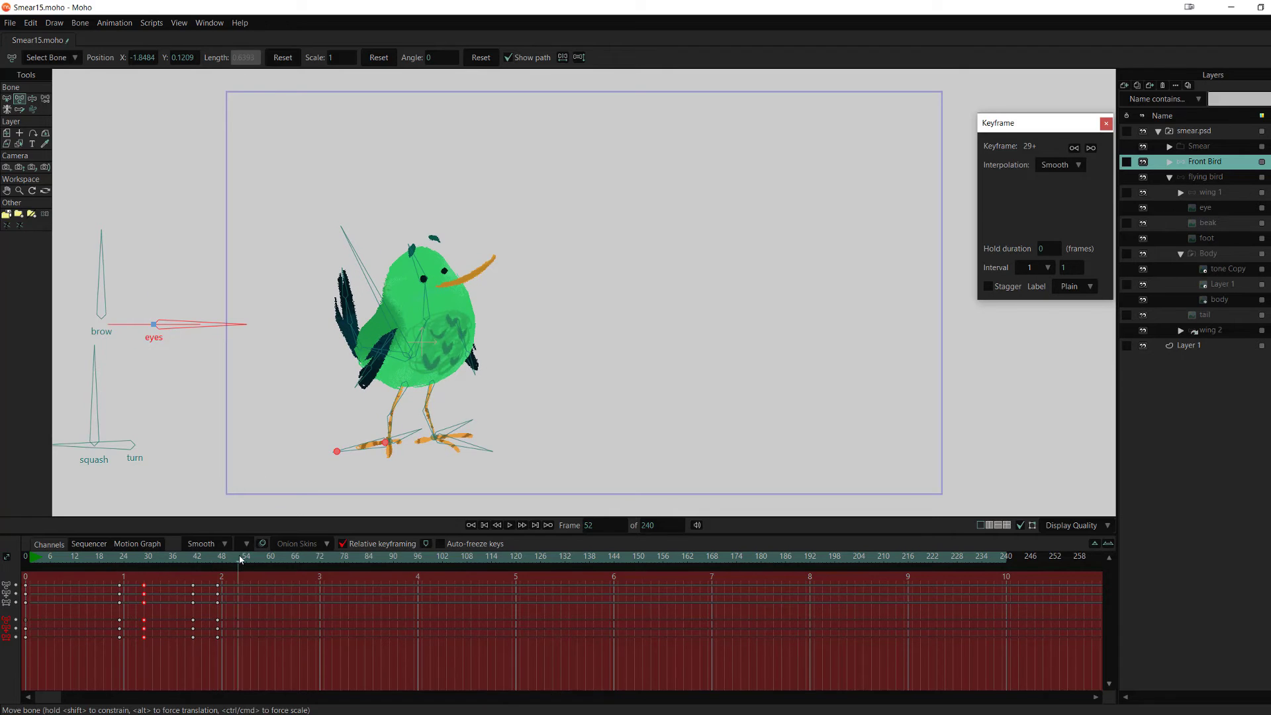
# Hold the turned pose until frame 61 and lower the bird into a crouch at frame 67.
pyautogui.moveTo(303, 571); pyautogui.dragTo(301, 569)
pyautogui.moveTo(419, 339); pyautogui.dragTo(464, 316)
pyautogui.hotkey('ctrl', 'z')
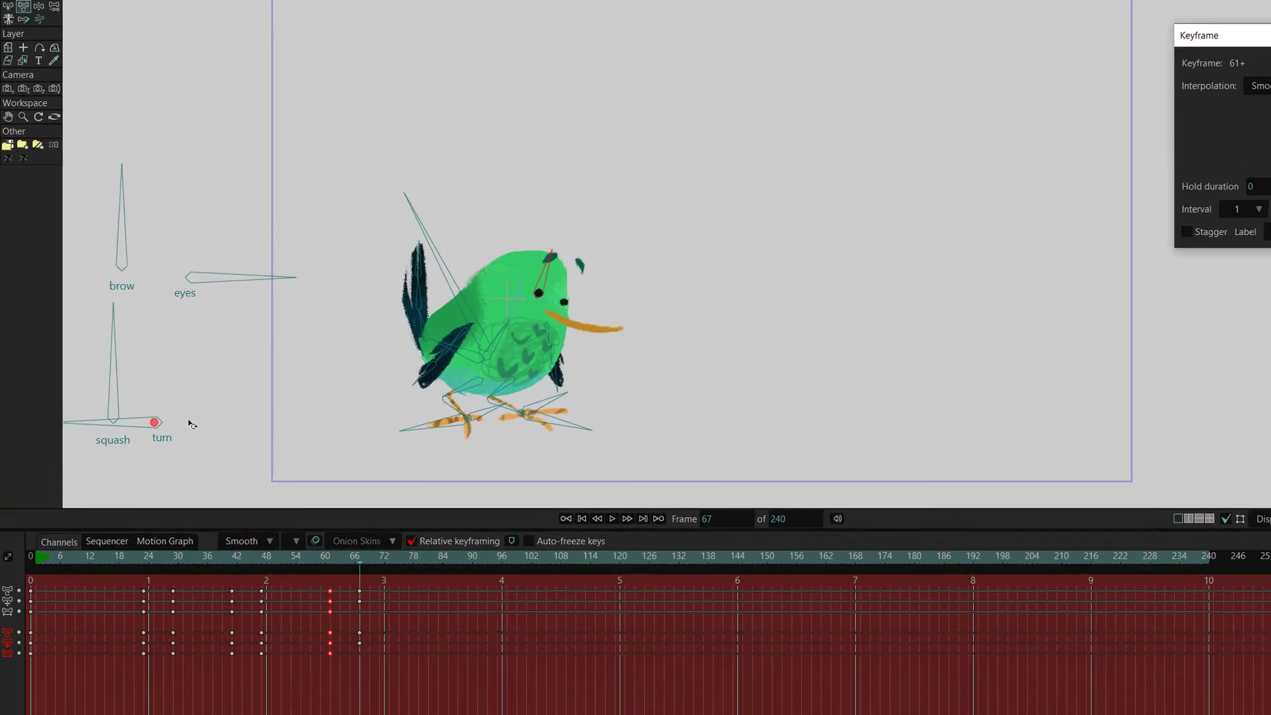
# Try rotating the squash dial on the crouched bird around frame 67 and undo it.
pyautogui.moveTo(97, 392); pyautogui.dragTo(65, 406)
pyautogui.moveTo(270, 560); pyautogui.dragTo(302, 561)
pyautogui.click(236, 319)
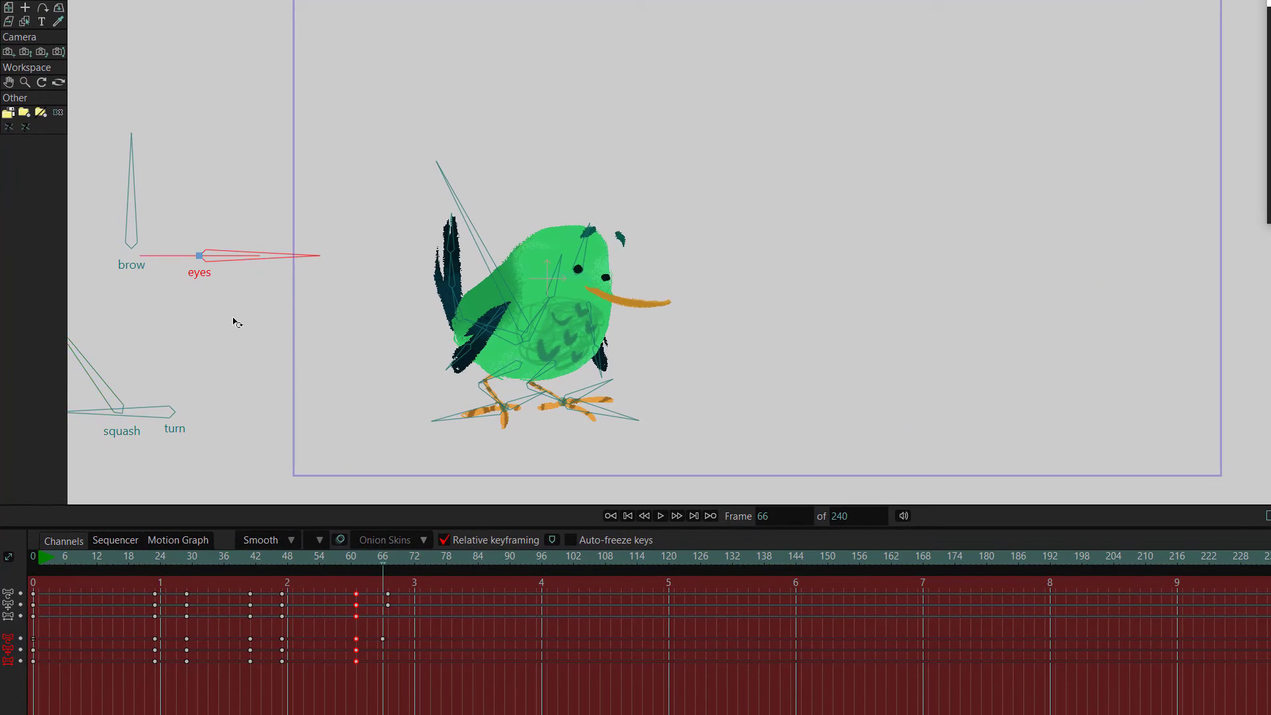
pyautogui.hotkey('ctrl', 'z')
pyautogui.hotkey('ctrl', 'z')
pyautogui.hotkey('ctrl', 'z')
# Tilt the crouched bird's head down and lower its brows at frame 67.
pyautogui.moveTo(568, 255); pyautogui.dragTo(573, 270)
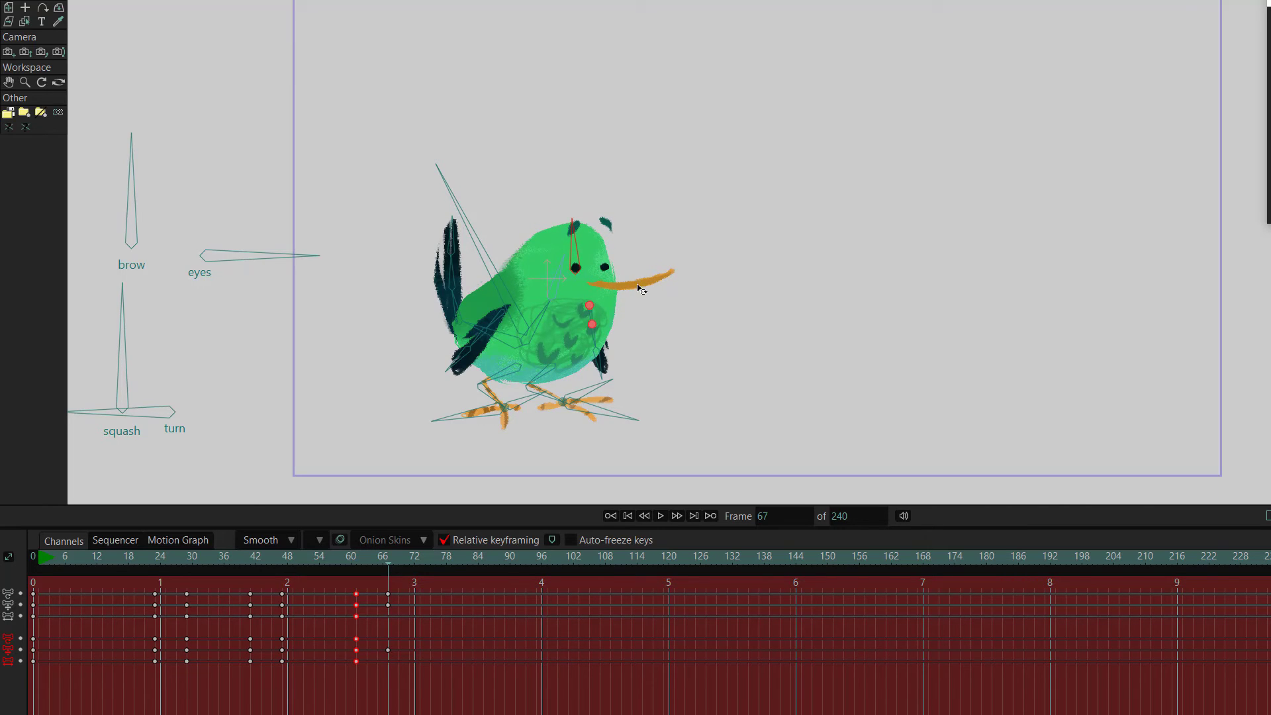
pyautogui.moveTo(577, 232); pyautogui.dragTo(586, 277)
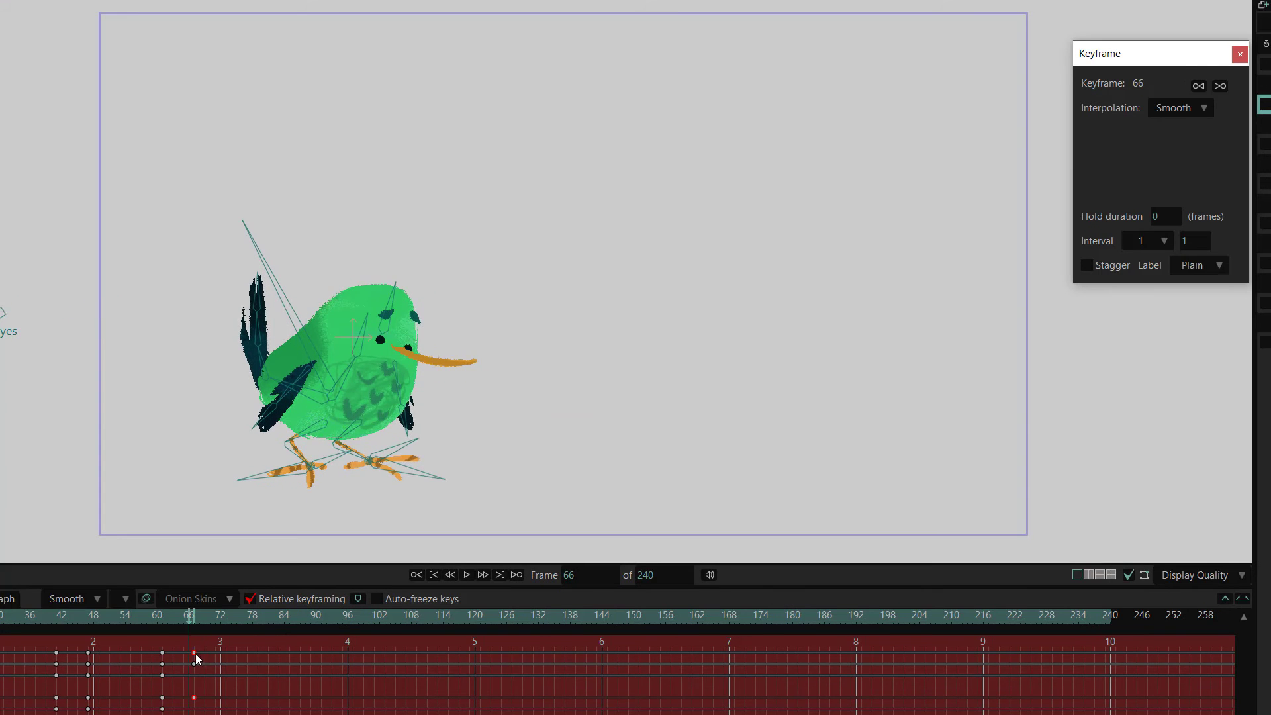
pyautogui.click(192, 625)
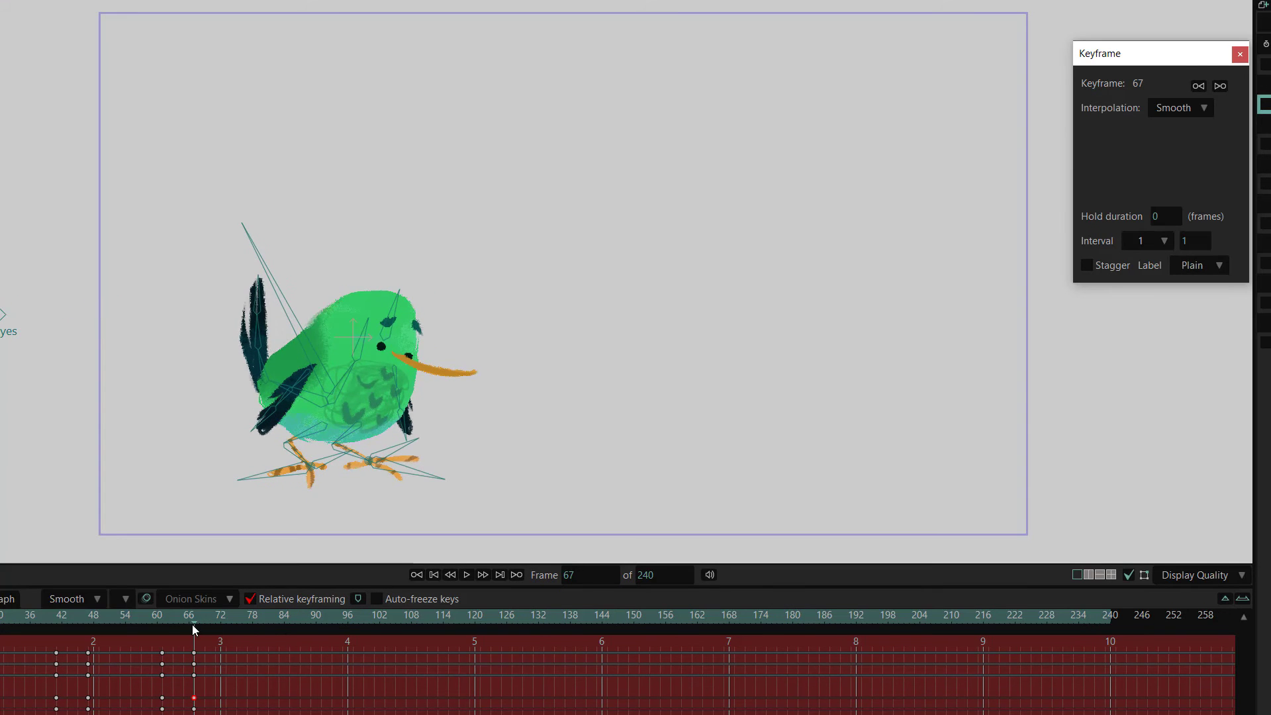
# Pose the take-off at frame 68 by raising the body, swinging both wings outward and tilting the head down.
pyautogui.moveTo(332, 401); pyautogui.dragTo(341, 384)
pyautogui.moveTo(255, 218); pyautogui.dragTo(250, 207)
pyautogui.moveTo(199, 625)
pyautogui.mouseDown()
pyautogui.moveTo(153, 641)
pyautogui.moveTo(194, 629)
pyautogui.mouseUp()
pyautogui.moveTo(253, 429); pyautogui.dragTo(252, 356)
pyautogui.moveTo(405, 401); pyautogui.dragTo(450, 365)
pyautogui.moveTo(194, 625)
pyautogui.mouseDown()
pyautogui.moveTo(161, 618)
pyautogui.moveTo(200, 625)
pyautogui.mouseUp()
pyautogui.moveTo(304, 378); pyautogui.dragTo(255, 361)
pyautogui.moveTo(252, 265); pyautogui.dragTo(225, 348)
pyautogui.moveTo(448, 342); pyautogui.dragTo(470, 364)
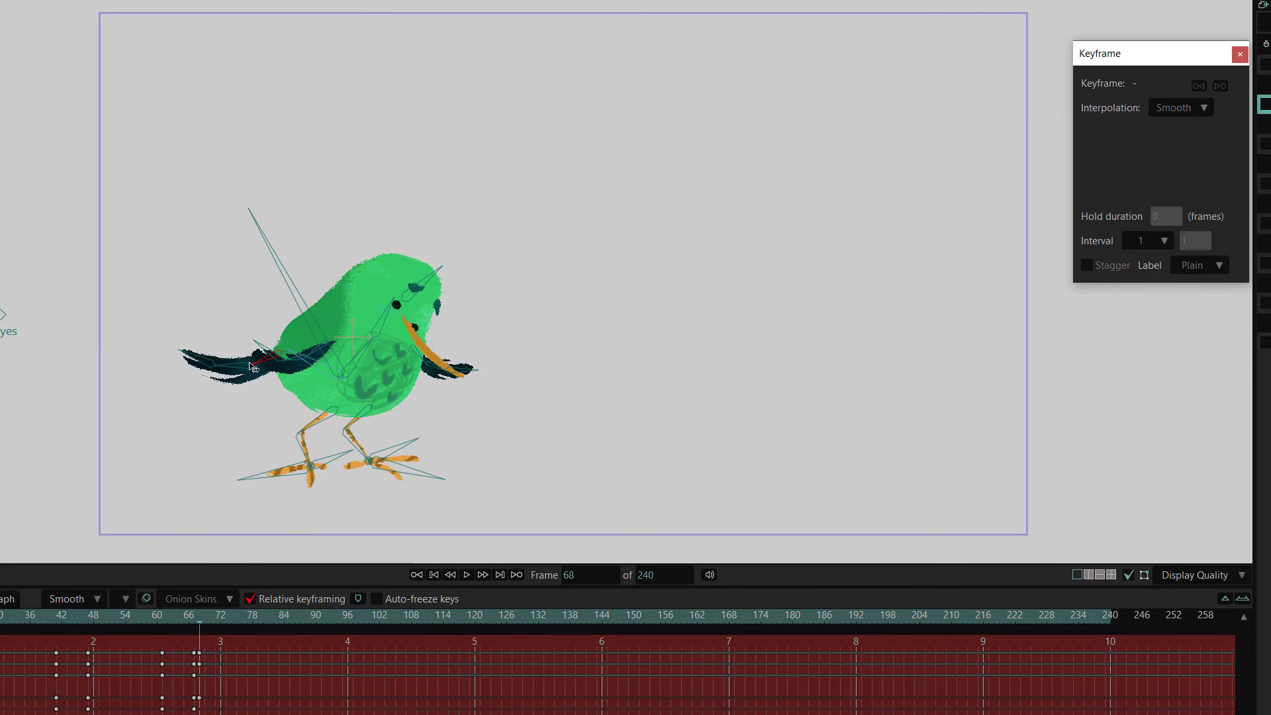
pyautogui.moveTo(193, 351); pyautogui.dragTo(200, 314)
# Switch the smear.psd layer to Smear at frame 69.
pyautogui.click(220, 626)
pyautogui.moveTo(220, 631); pyautogui.dragTo(279, 629)
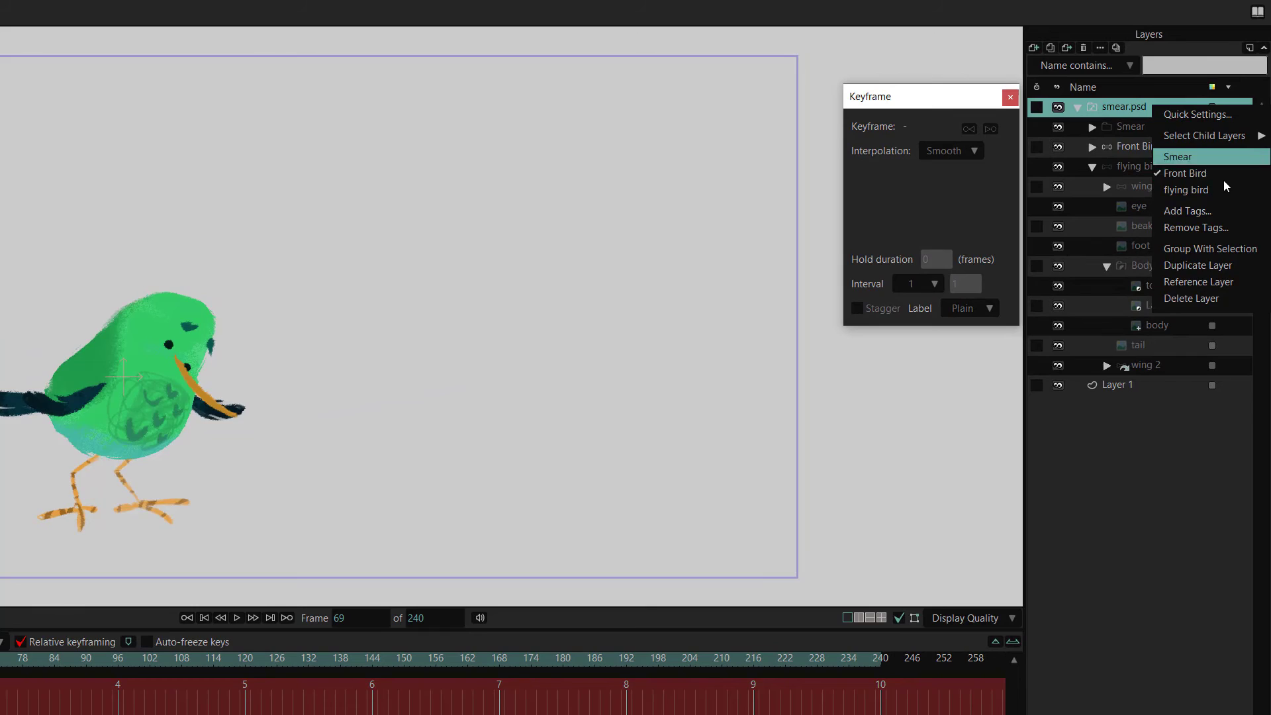
pyautogui.click(1222, 159)
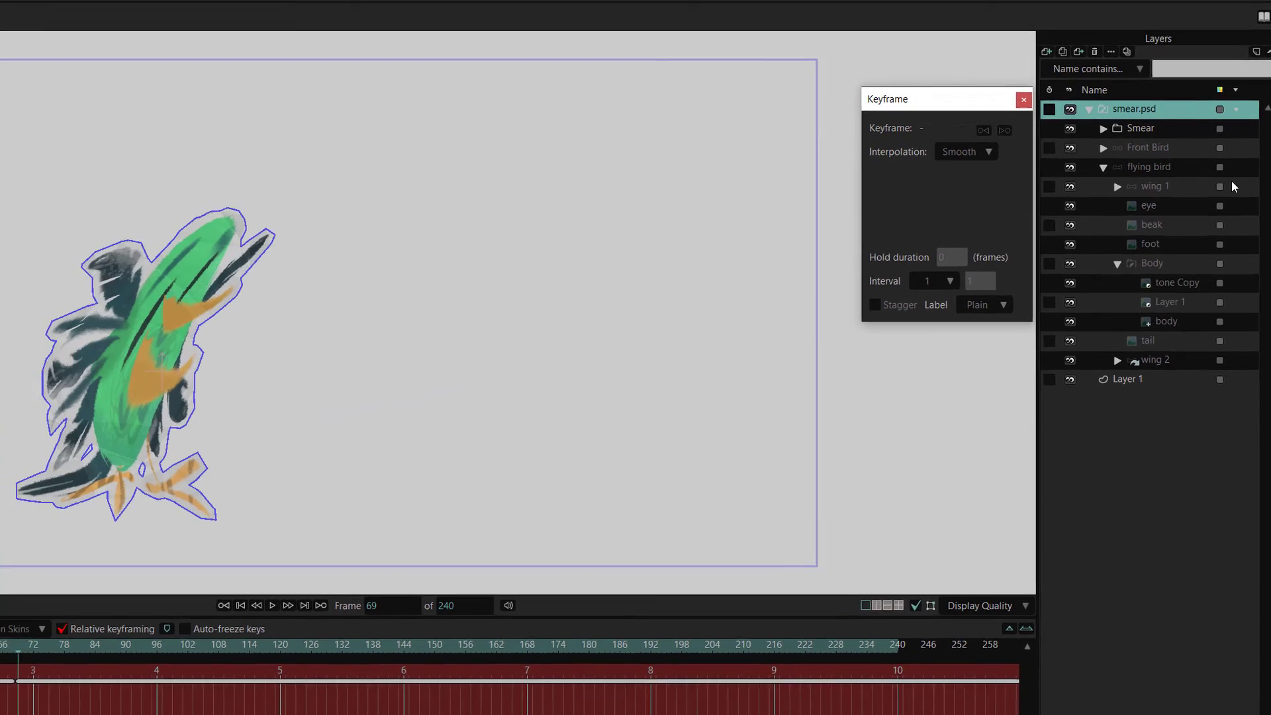
# Move the Smear layer to X 0.4050, Y 0.4825 at frame 69 and rotate it clockwise toward the flight direction.
pyautogui.click(1224, 126)
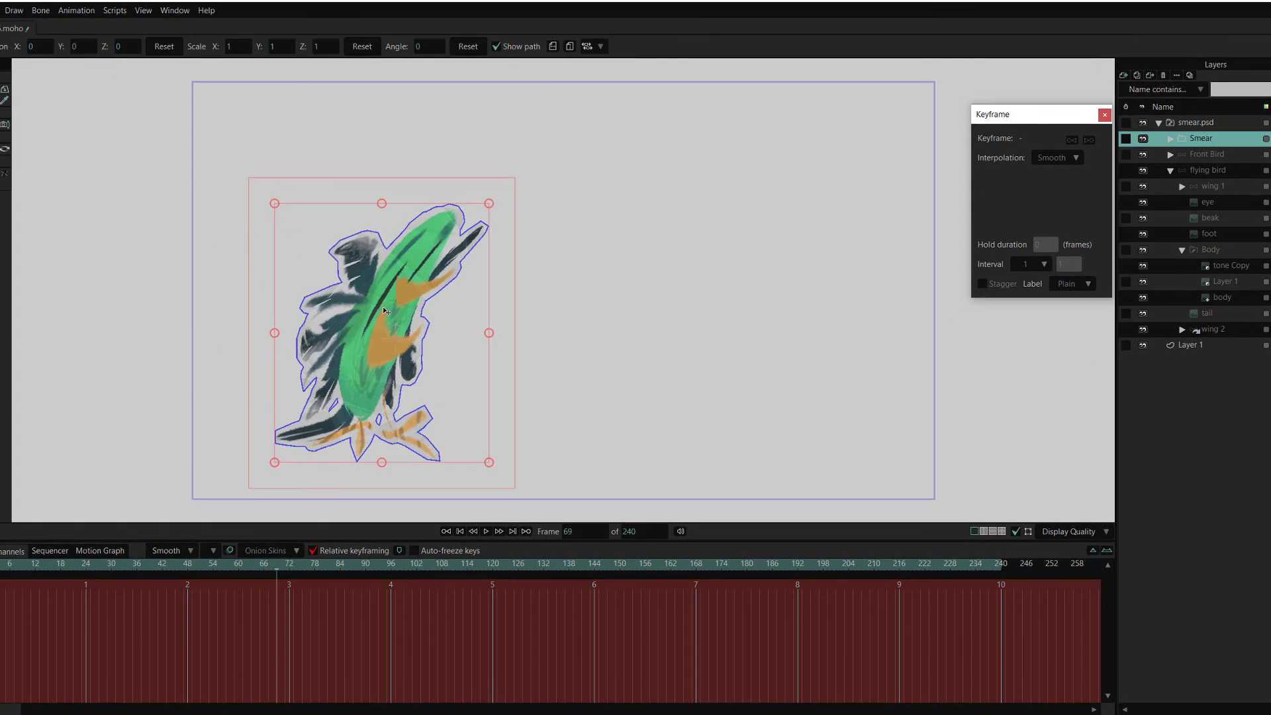
pyautogui.moveTo(386, 312); pyautogui.dragTo(447, 238)
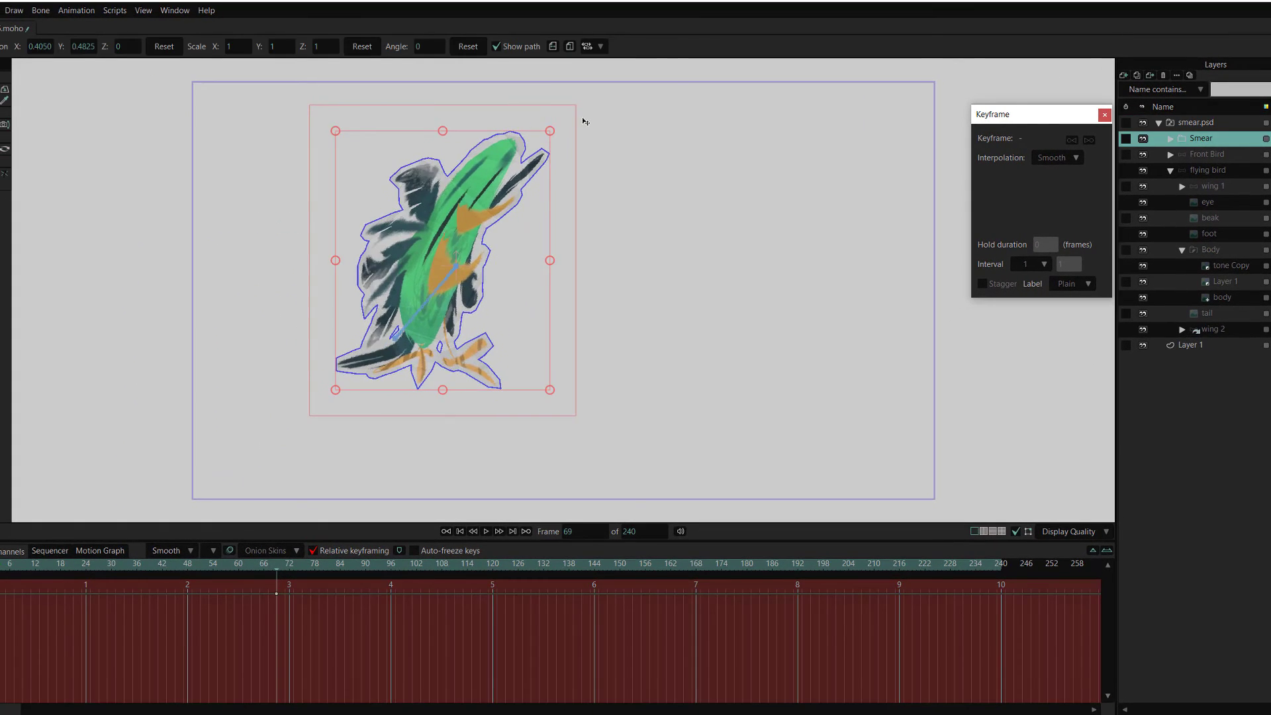
pyautogui.moveTo(584, 119); pyautogui.dragTo(598, 157)
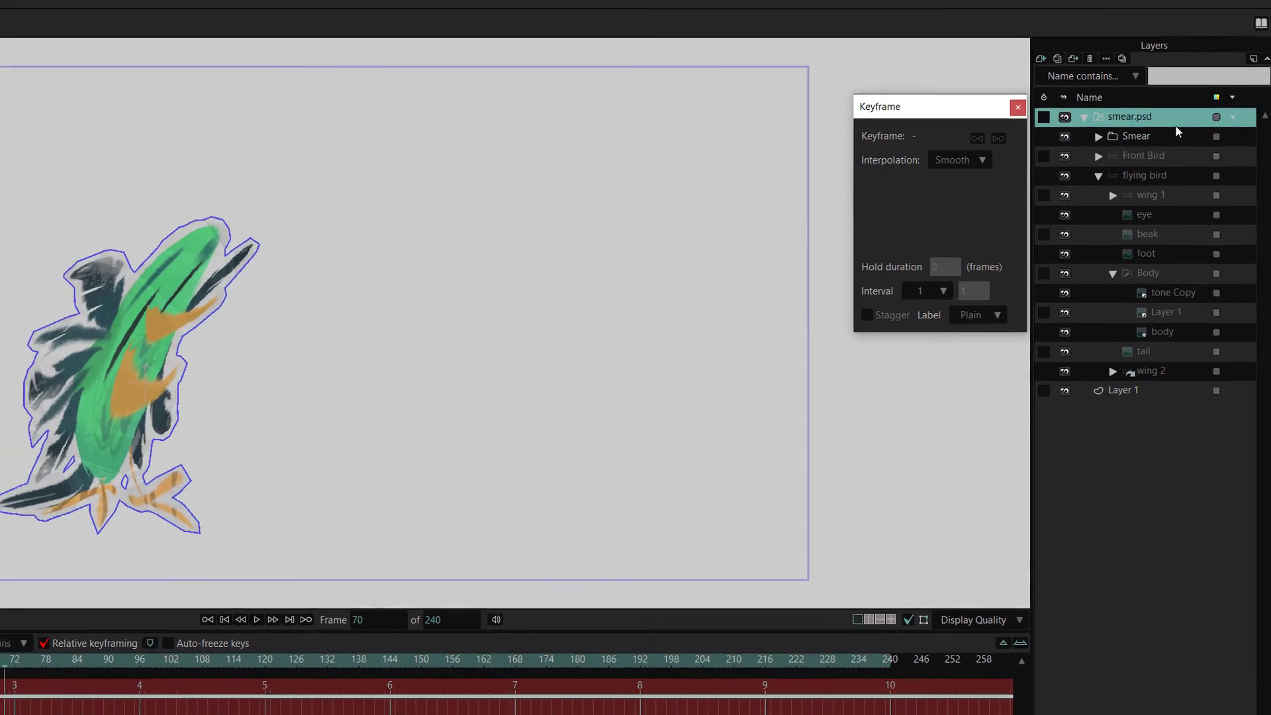
# Switch smear.psd to flying bird at frame 70 and place that layer at X 1.4581, Y 0.7607, scaled to 0.8614.
pyautogui.rightClick(1173, 118)
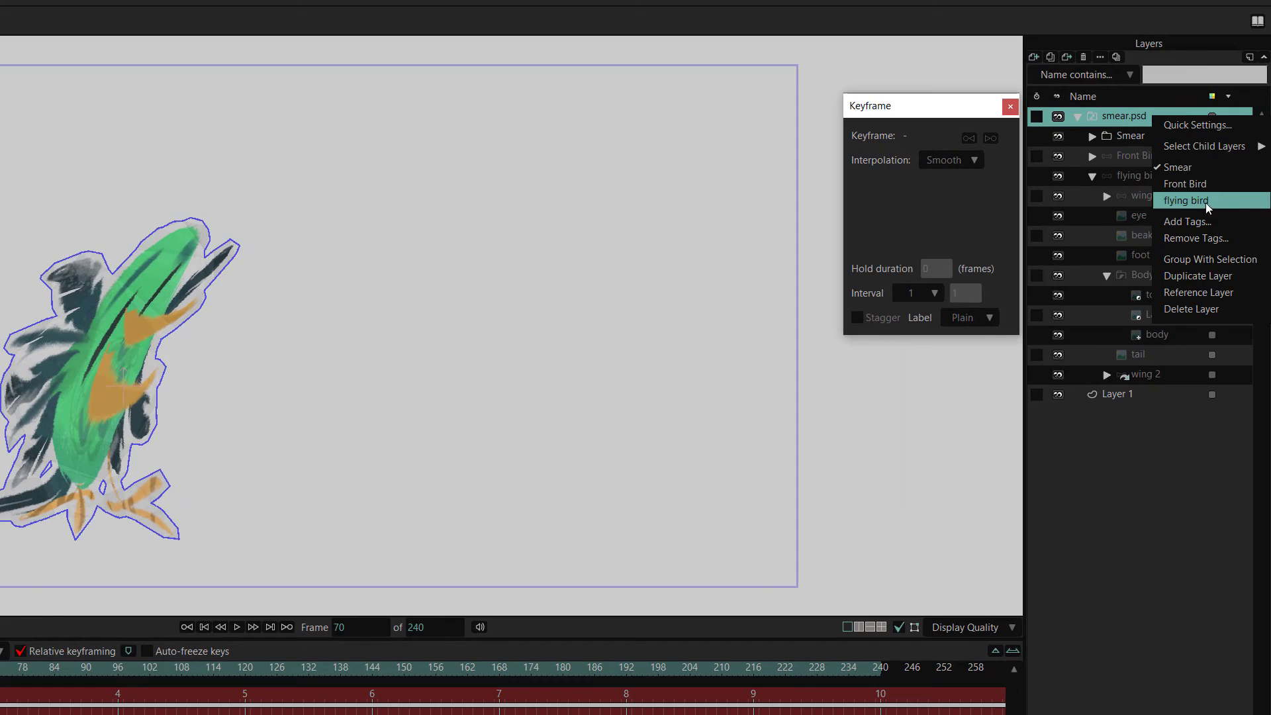
pyautogui.click(1206, 200)
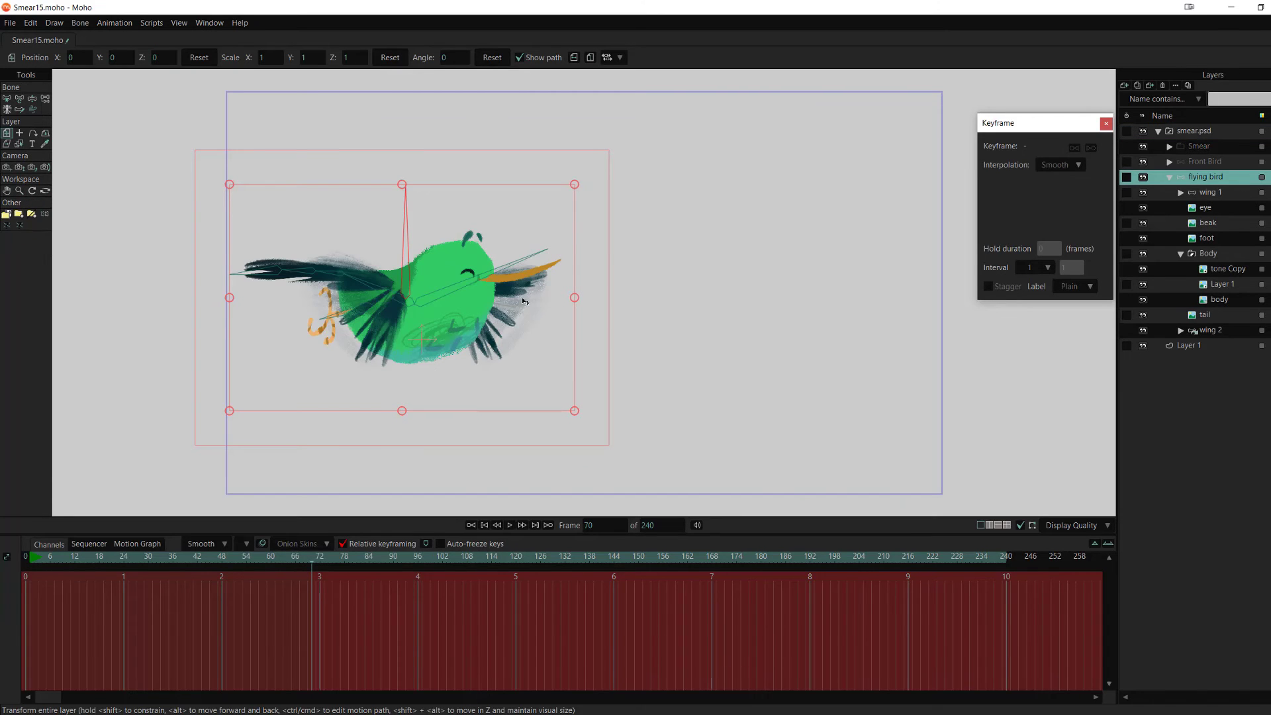
pyautogui.moveTo(525, 301); pyautogui.dragTo(736, 191)
# Move the flying bird out of frame to X 4.7406 at frame 167, with Linear interpolation on its frame 70 key.
pyautogui.click(708, 562)
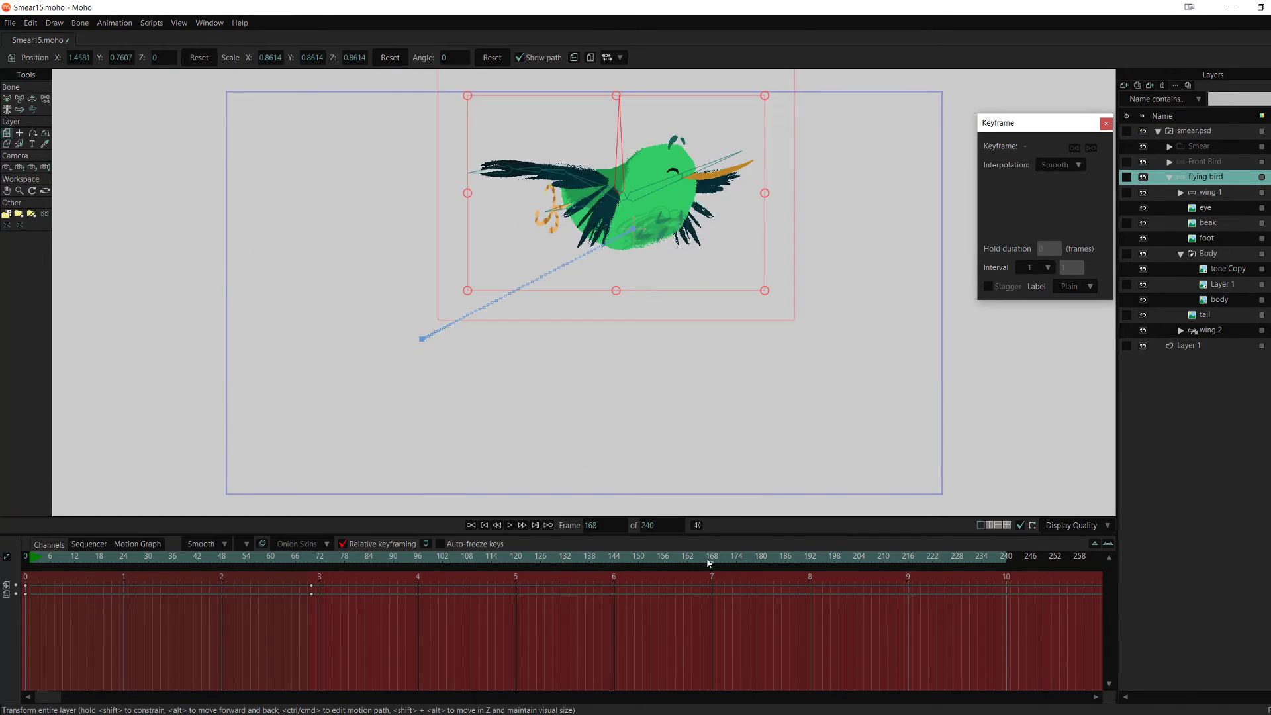
pyautogui.moveTo(637, 202); pyautogui.dragTo(1114, 202)
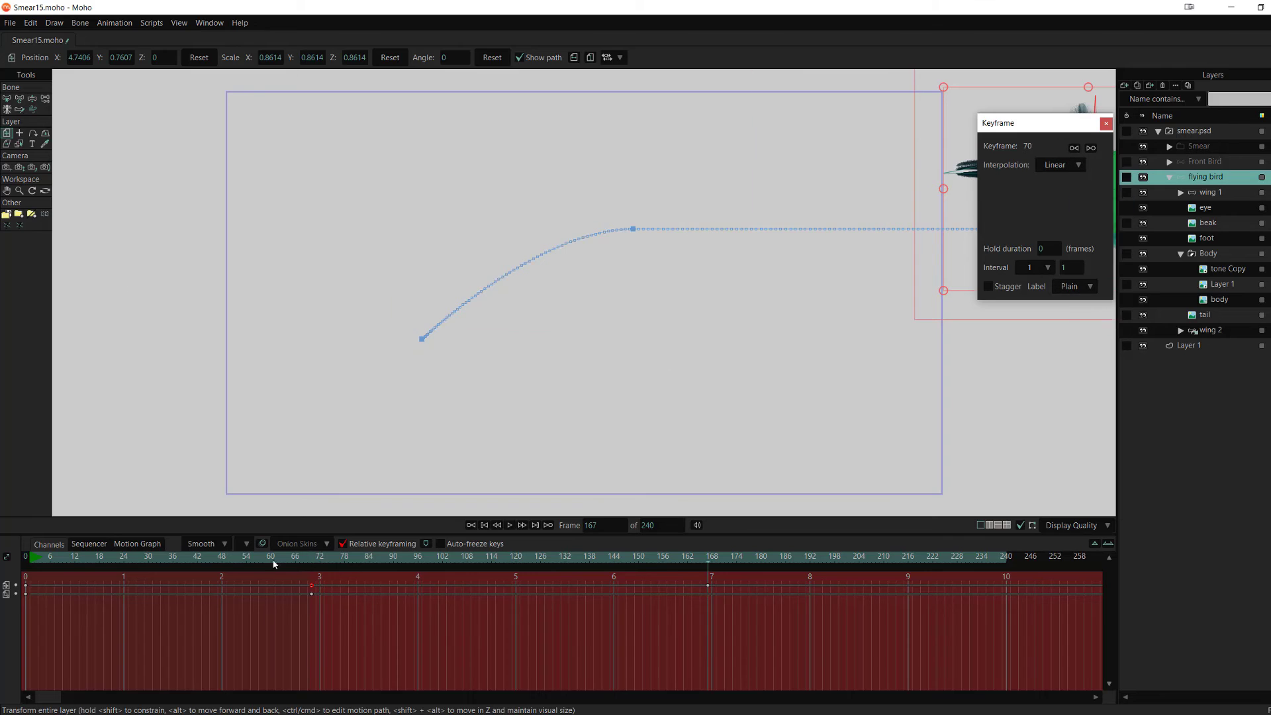
pyautogui.moveTo(276, 561)
pyautogui.mouseDown()
pyautogui.moveTo(176, 587)
pyautogui.moveTo(337, 583)
pyautogui.mouseUp()
# Select the smear.psd layer and play the animation to check the crouch, smear and flight off screen.
pyautogui.click(1217, 131)
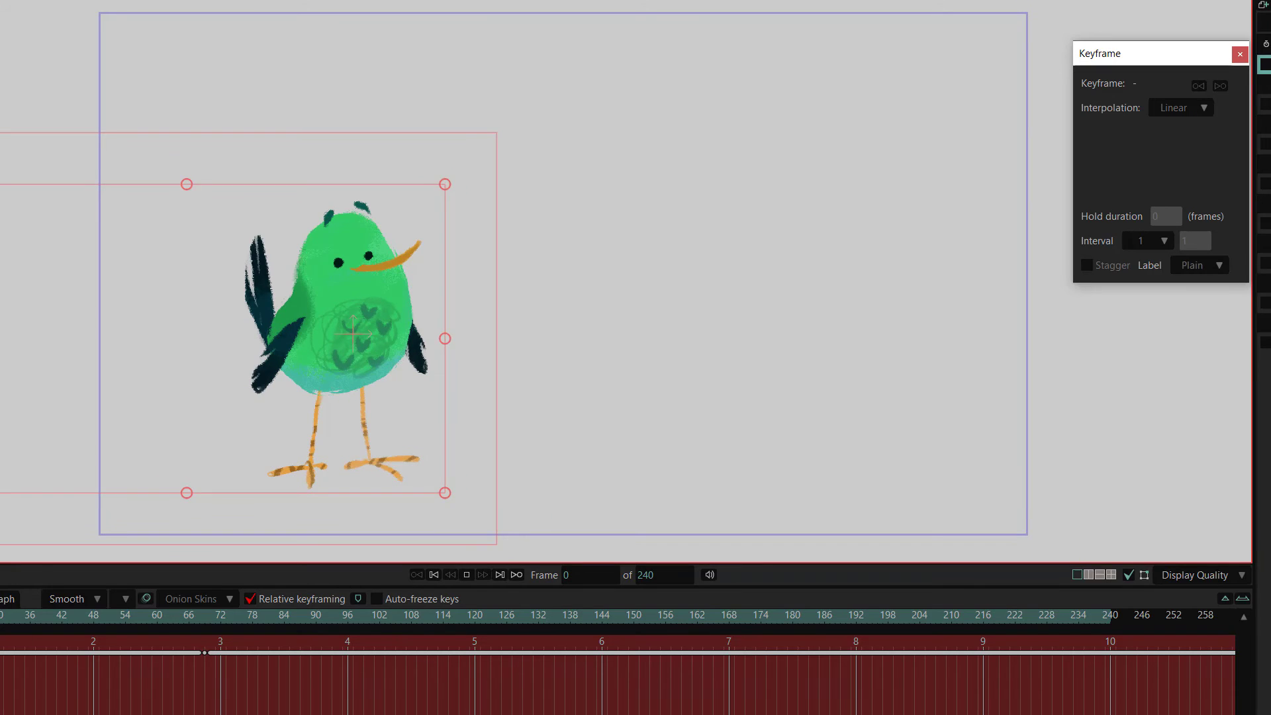
pyautogui.press('space')
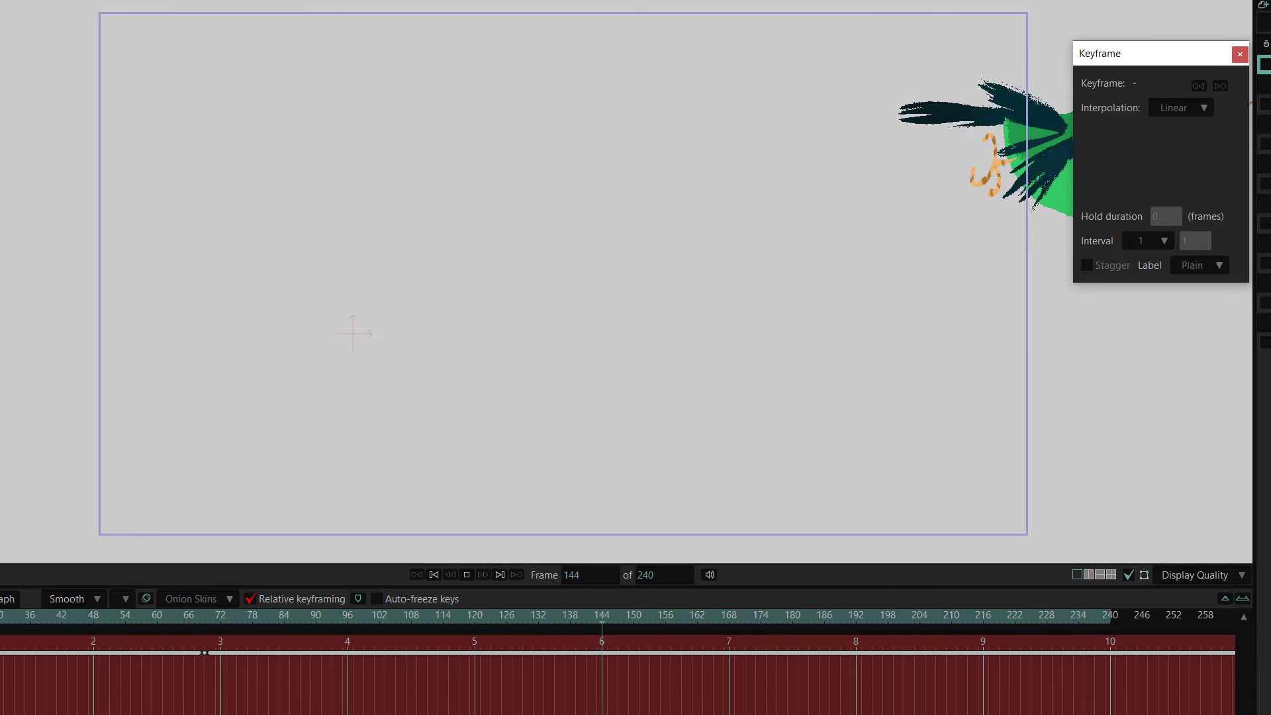
pyautogui.press('space')
pyautogui.press('space')
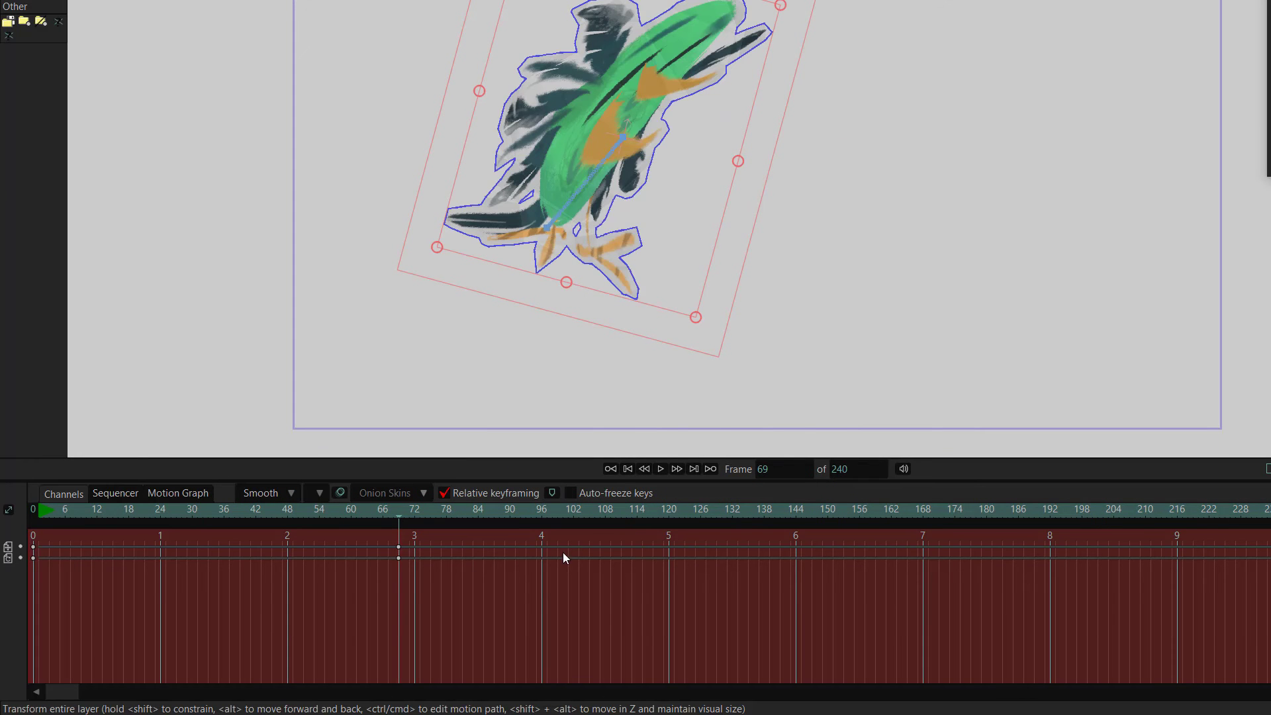
# Add a document-wide timeline marker labelled smear at frame 69.
pyautogui.doubleClick(563, 553)
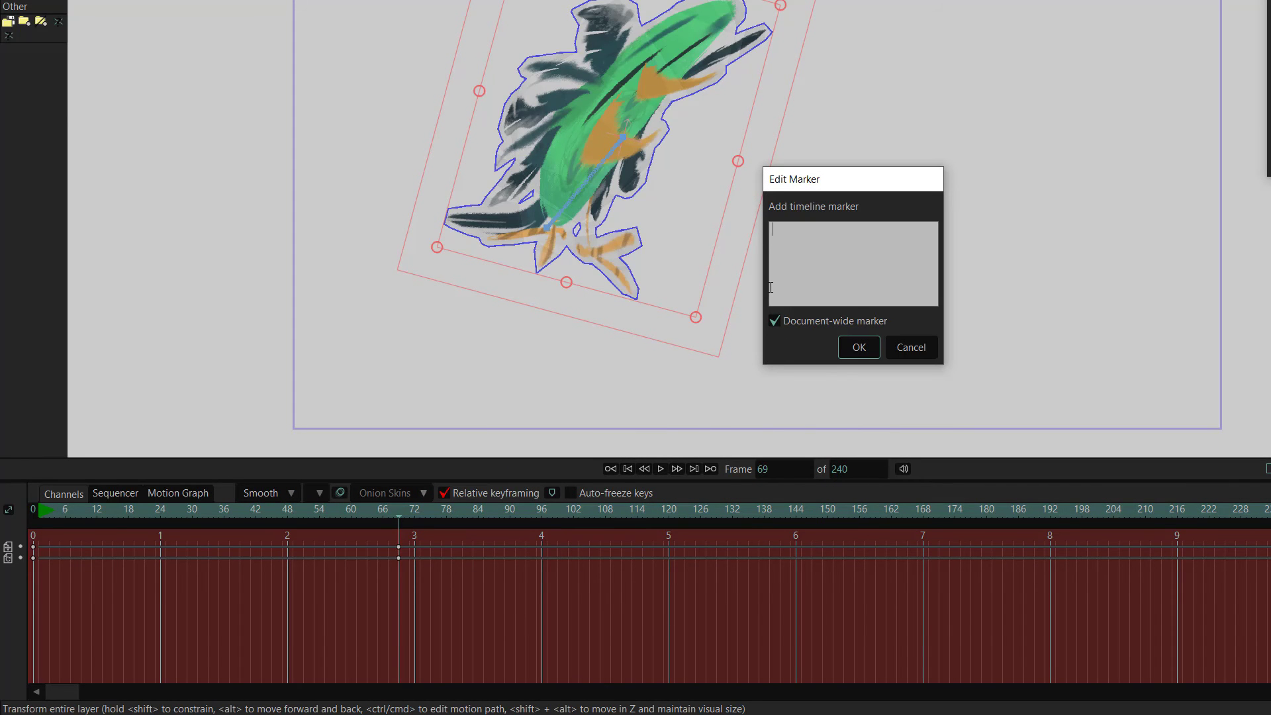
pyautogui.click(848, 348)
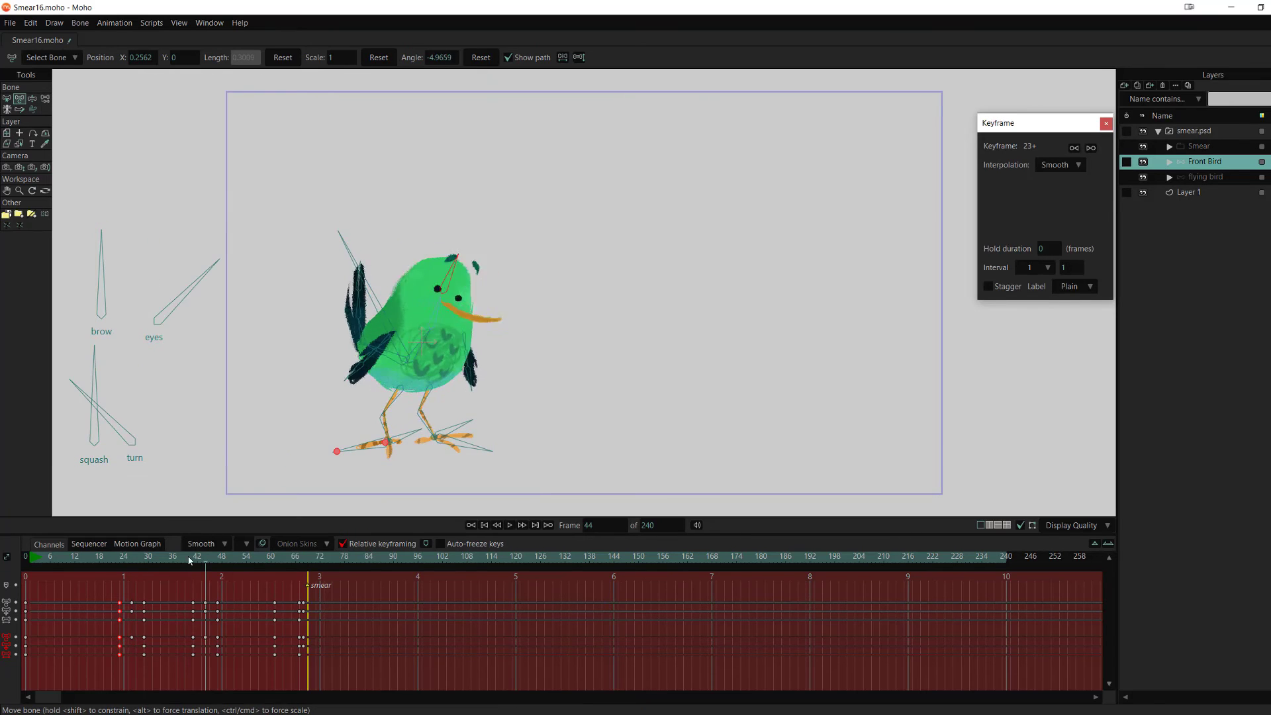
# Copy the blink keys on the front bird's eyes switch layer to frame 44 and scrub through the crouch.
pyautogui.moveTo(189, 561); pyautogui.dragTo(128, 558)
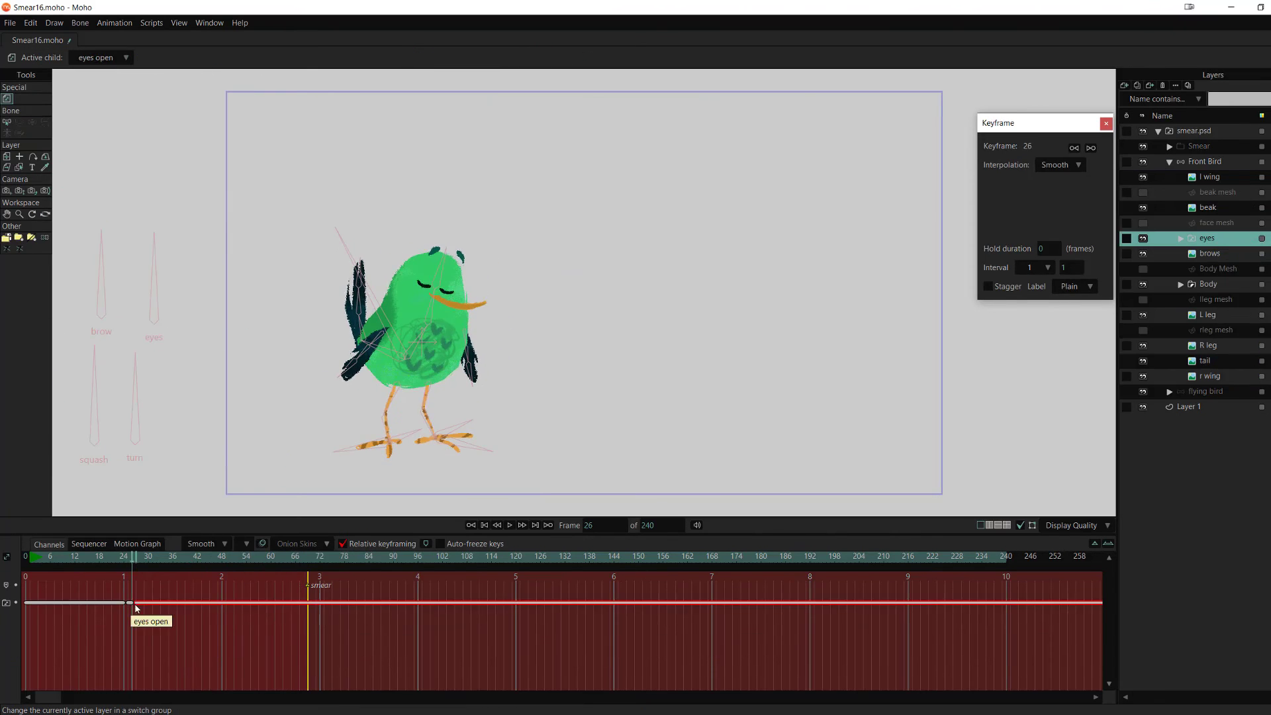
pyautogui.click(205, 558)
pyautogui.hotkey('ctrl', 'v')
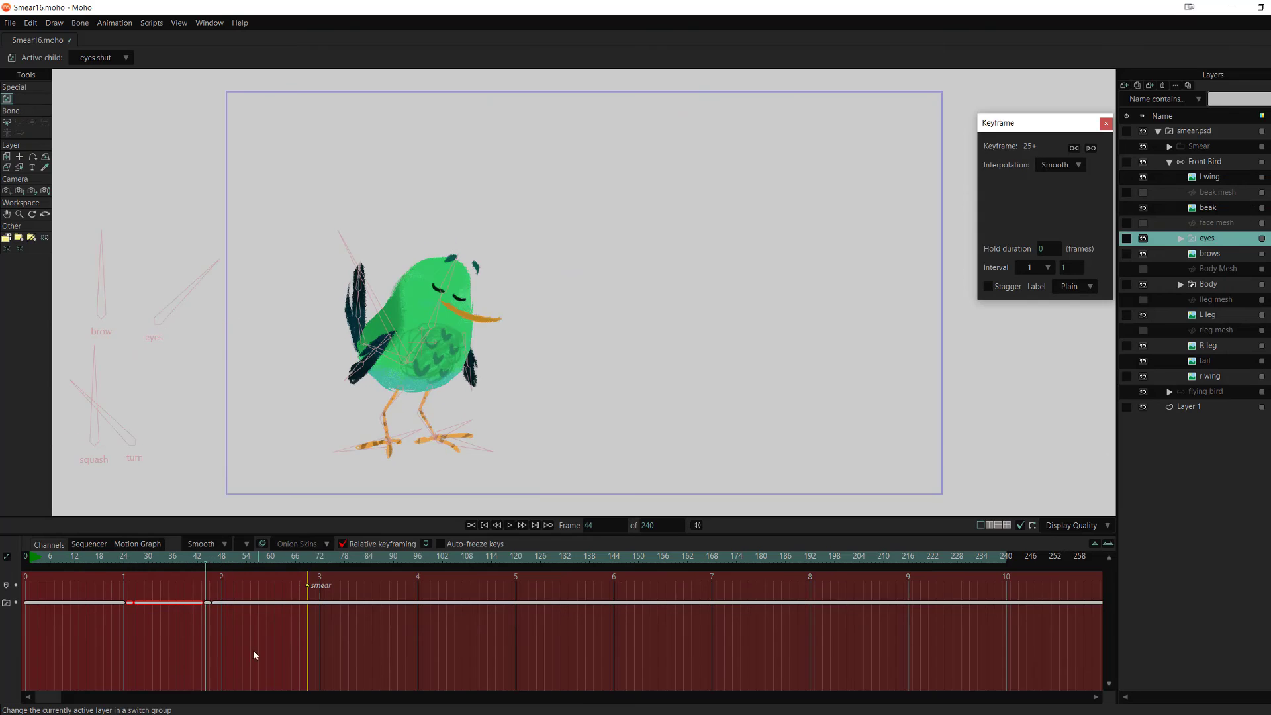
pyautogui.moveTo(212, 561); pyautogui.dragTo(303, 560)
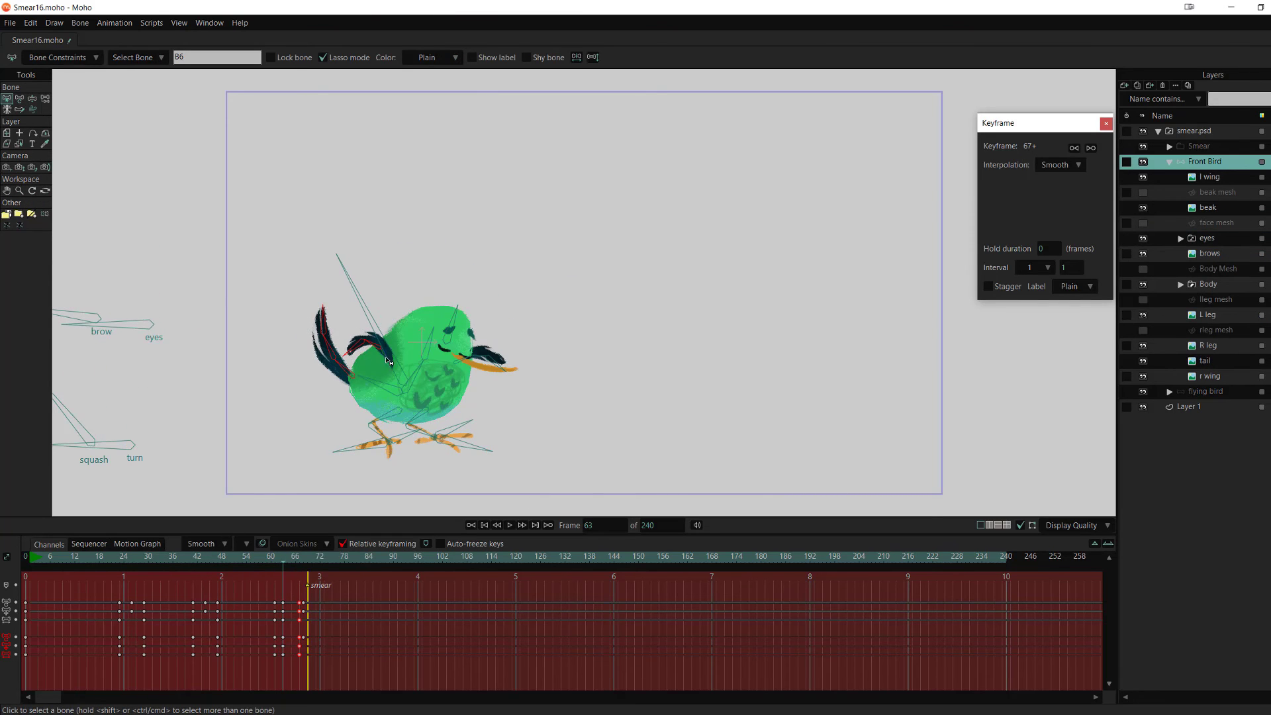
# Retime the blinks on the eyes layer to start around frames 19 and 42, and scrub through to the takeoff.
pyautogui.moveTo(272, 567); pyautogui.dragTo(340, 568)
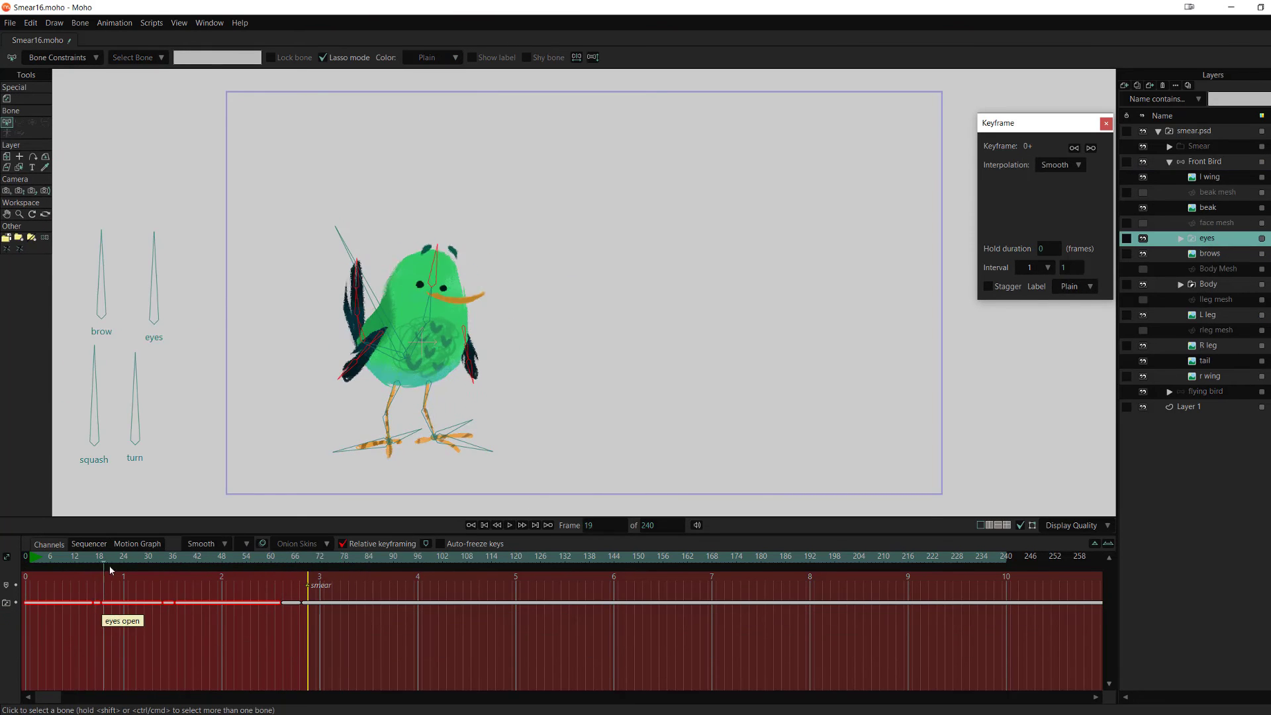
pyautogui.moveTo(109, 566); pyautogui.dragTo(228, 608)
pyautogui.moveTo(192, 564); pyautogui.dragTo(317, 578)
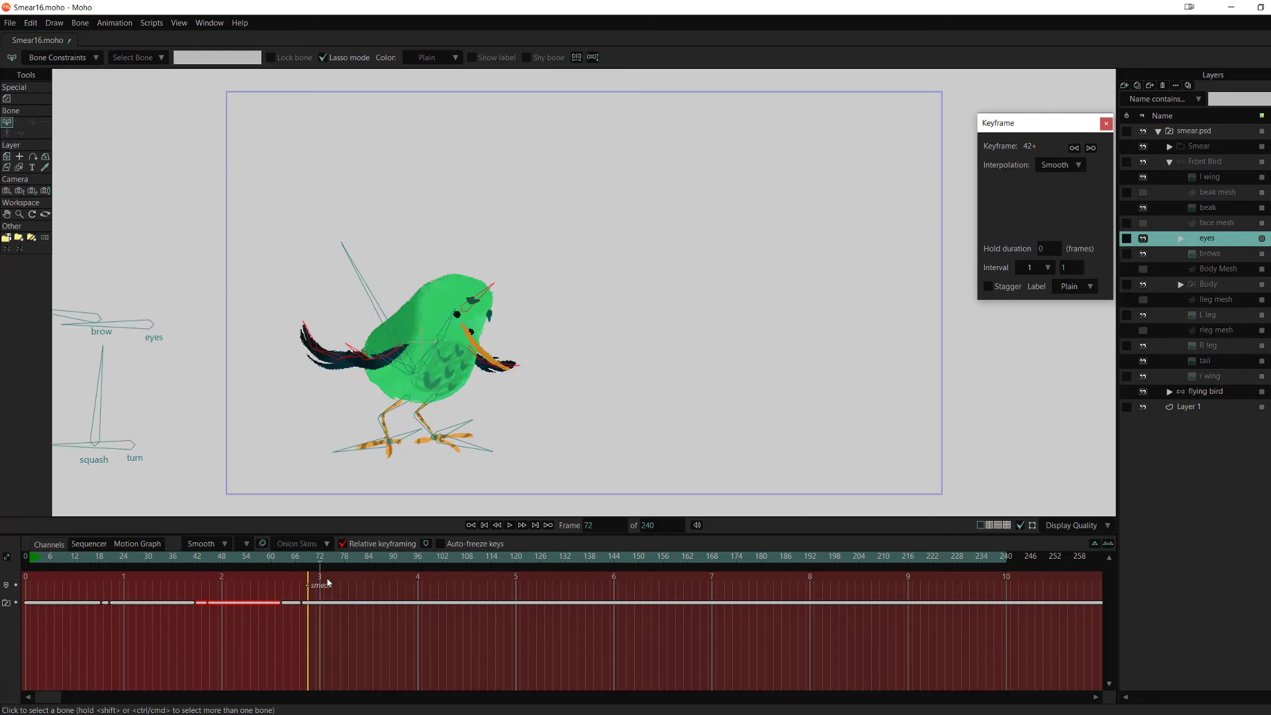
pyautogui.moveTo(282, 564); pyautogui.dragTo(301, 564)
pyautogui.moveTo(302, 564); pyautogui.dragTo(311, 563)
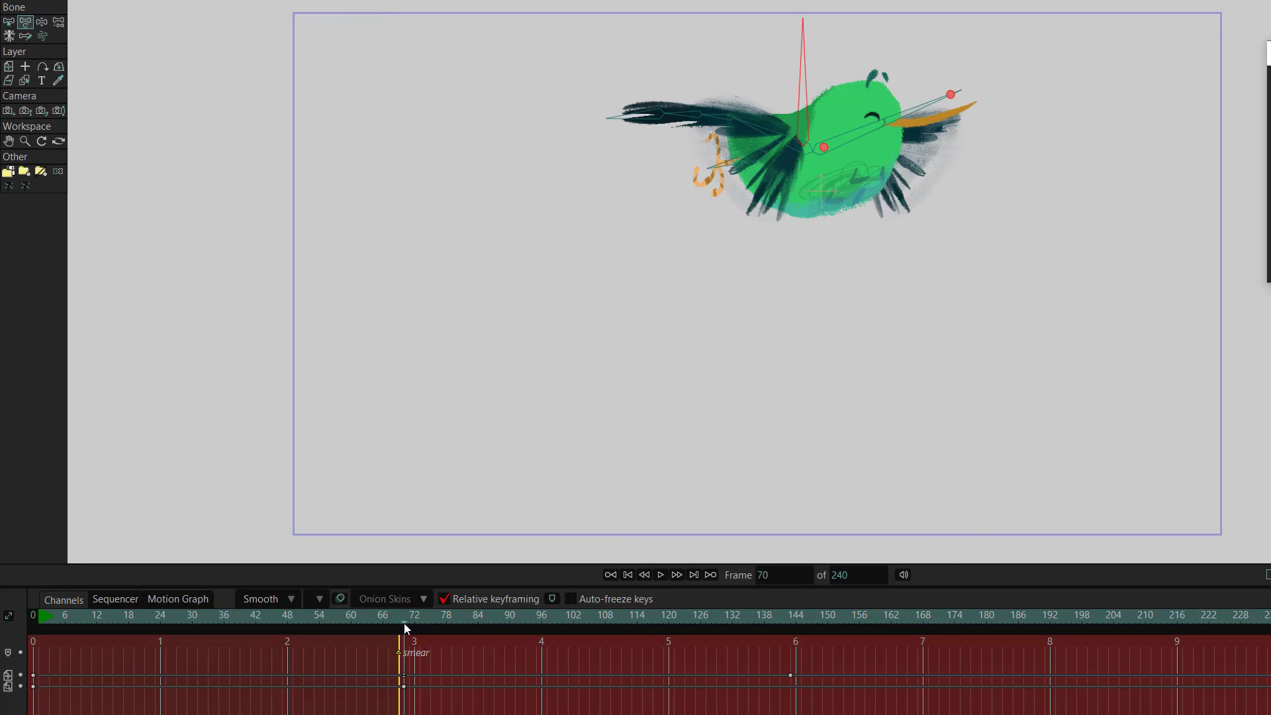
# Bend the flying bird's tail bones downward at frame 70 so the tail drags behind, and check the change at frame 71.
pyautogui.moveTo(405, 625); pyautogui.dragTo(407, 623)
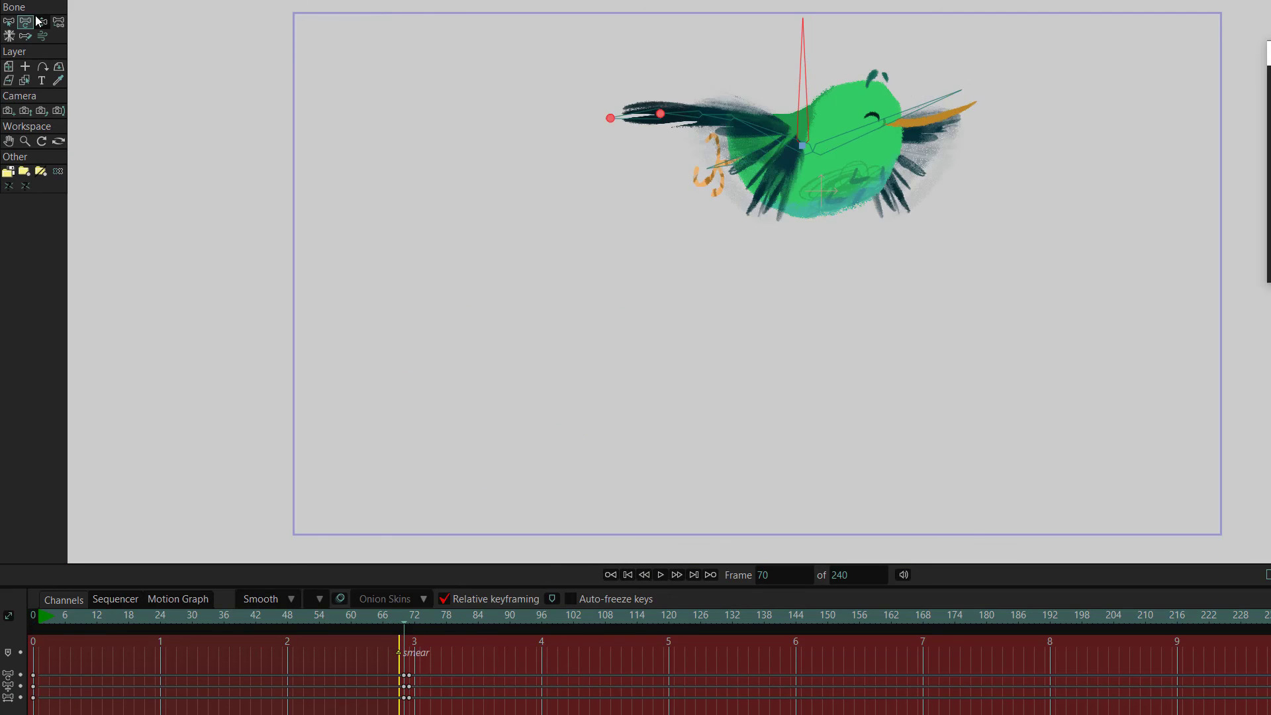
pyautogui.moveTo(661, 114); pyautogui.dragTo(628, 262)
pyautogui.moveTo(600, 298); pyautogui.dragTo(613, 306)
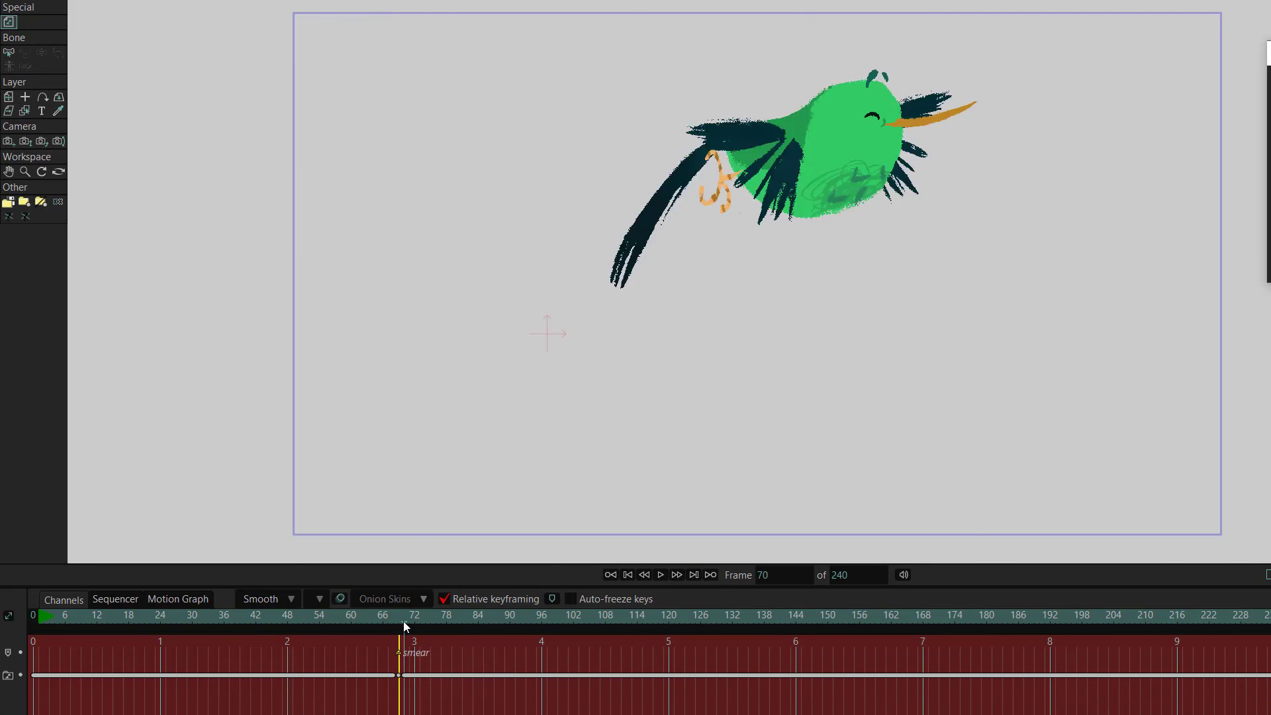
pyautogui.moveTo(403, 621); pyautogui.dragTo(408, 621)
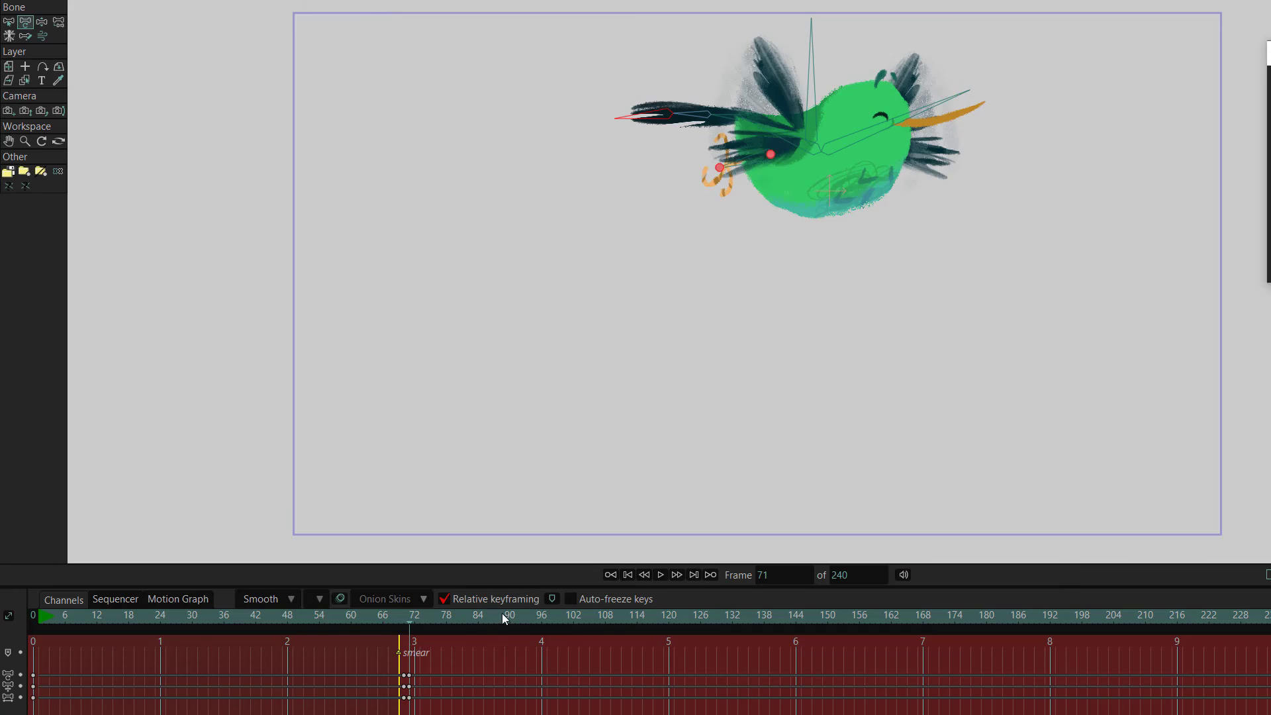
# Rotate the flying bird's leg bone downward at frame 70 and upward at frame 71.
pyautogui.press('Left')
pyautogui.moveTo(713, 185); pyautogui.dragTo(697, 225)
pyautogui.click(410, 622)
pyautogui.moveTo(722, 189); pyautogui.dragTo(714, 158)
pyautogui.click(409, 619)
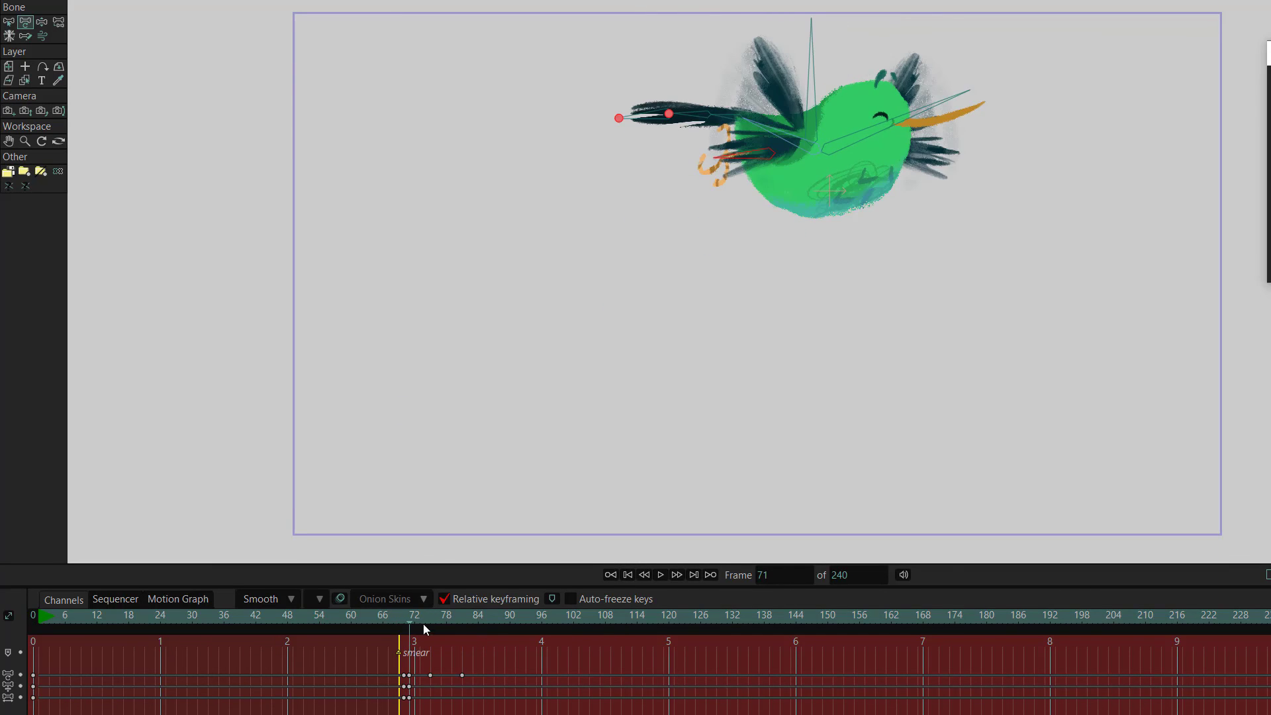
# Copy the flying bird's frame 71 bone keys to frame 81 and bend the tail downward at frame 75.
pyautogui.moveTo(405, 668); pyautogui.dragTo(413, 703)
pyautogui.hotkey('ctrl', 'c')
pyautogui.click(463, 623)
pyautogui.hotkey('ctrl', 'v')
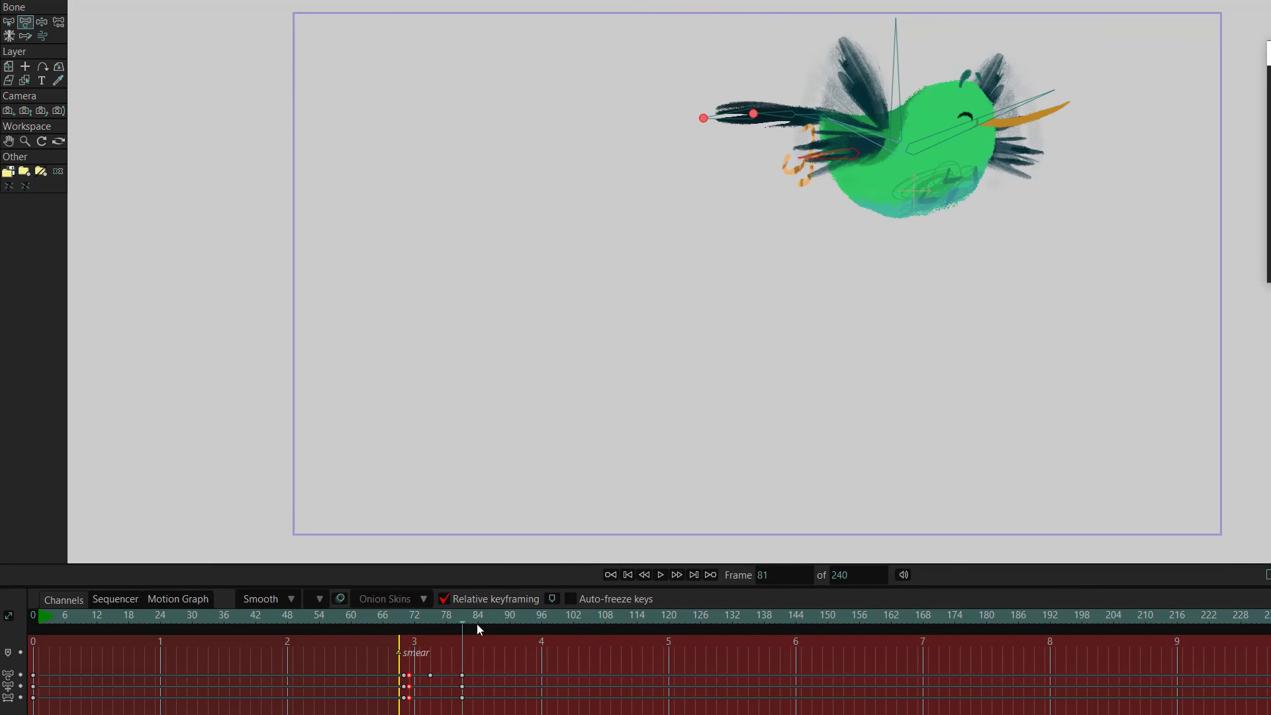
pyautogui.moveTo(425, 624); pyautogui.dragTo(410, 626)
pyautogui.click(431, 622)
pyautogui.moveTo(635, 116); pyautogui.dragTo(674, 156)
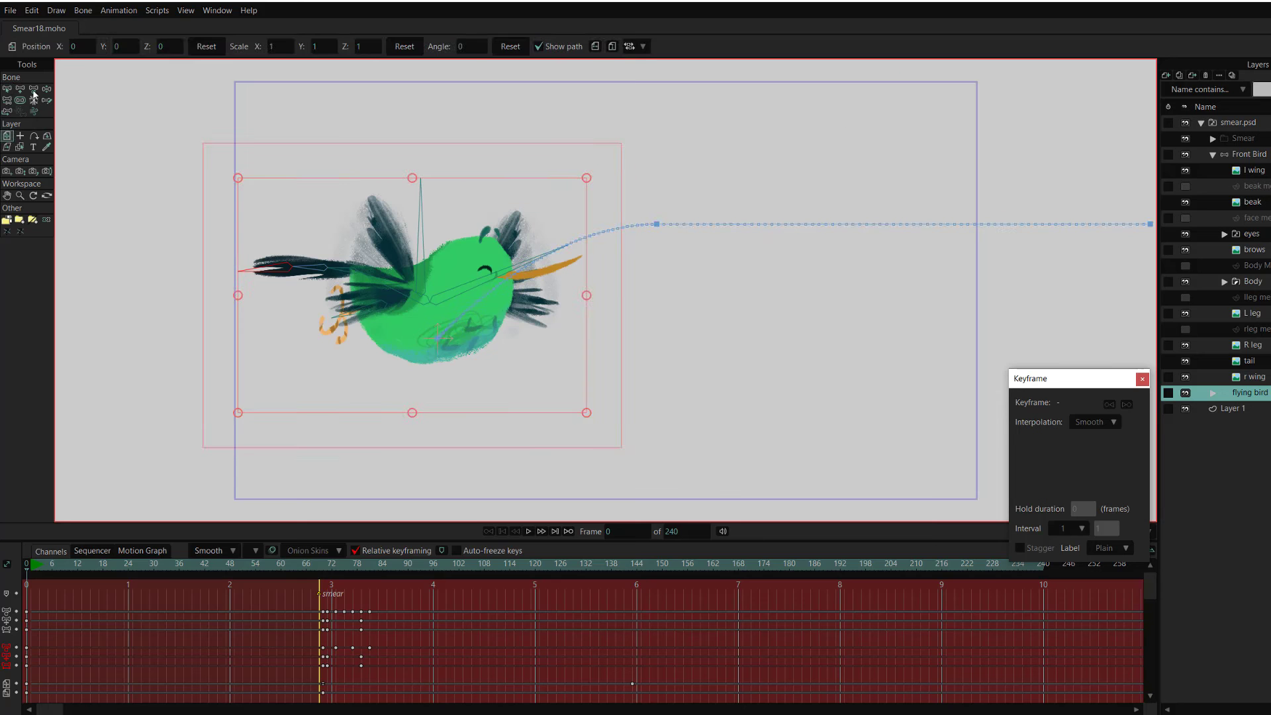
# Select the flying handle bone and raise it to Y 0.4768 at frame 70.
pyautogui.press('b')
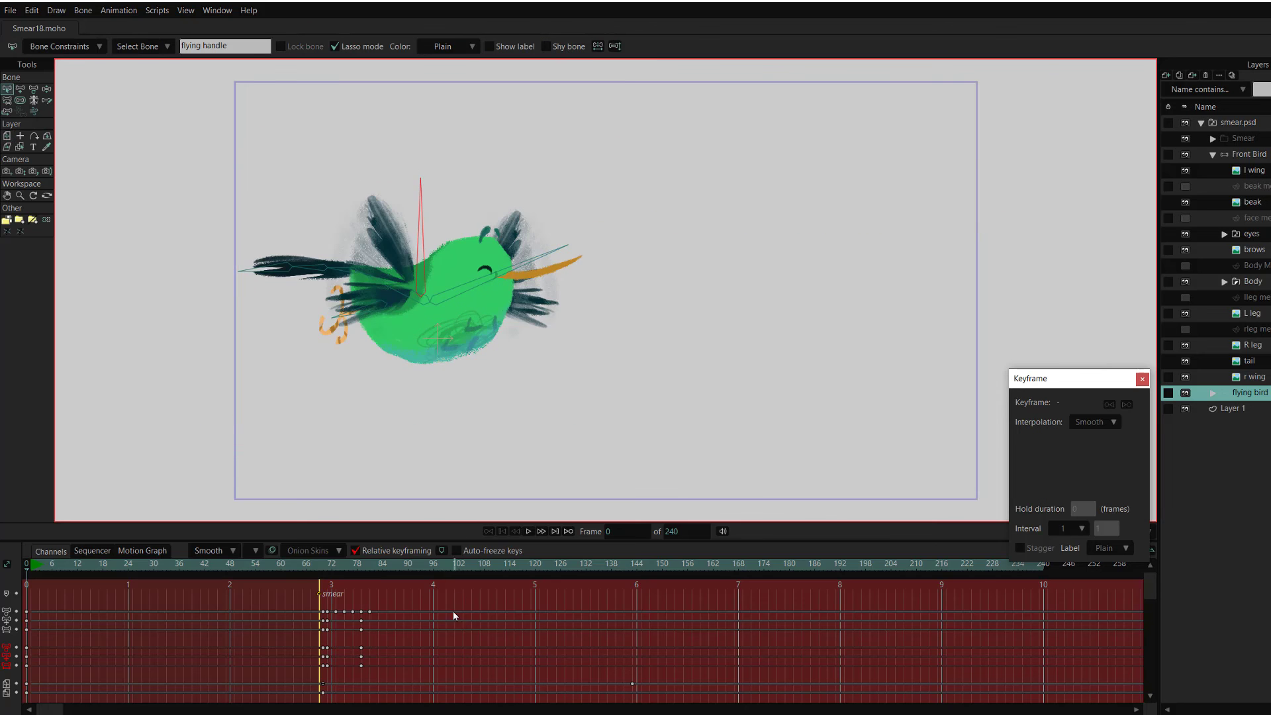
pyautogui.click(320, 568)
pyautogui.click(327, 569)
pyautogui.click(20, 90)
pyautogui.moveTo(643, 190); pyautogui.dragTo(642, 163)
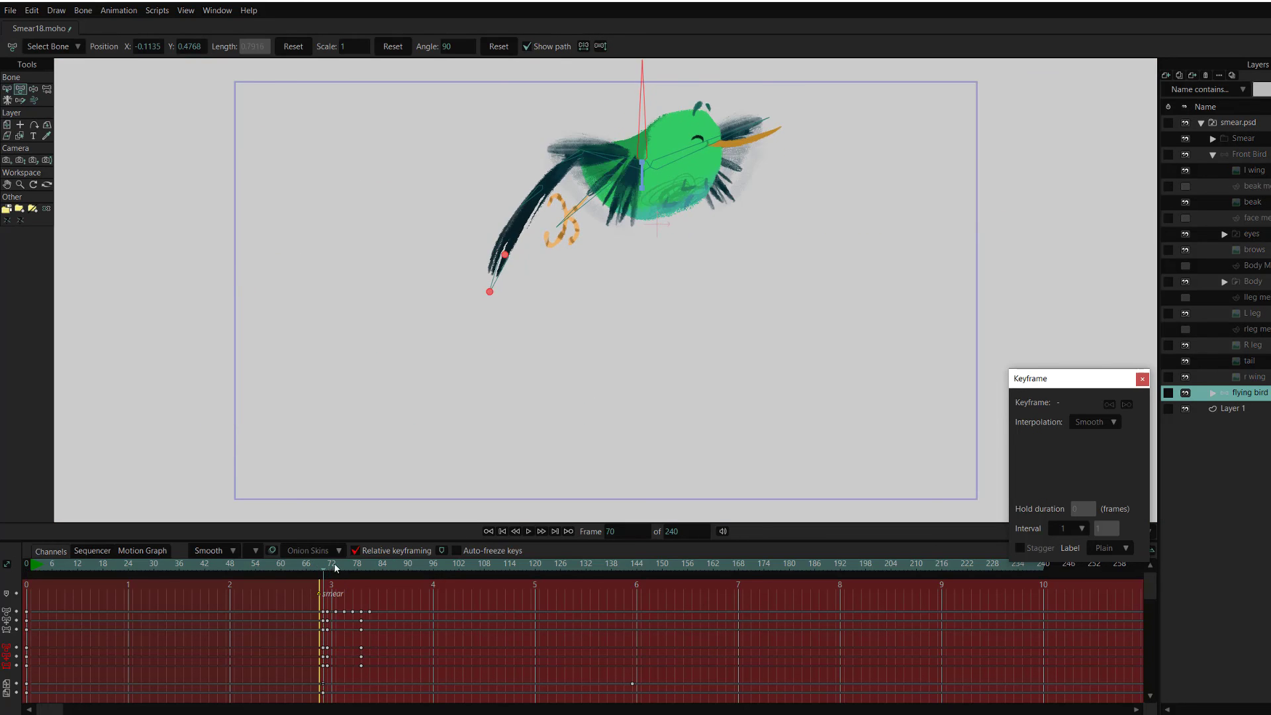
# Keyframe the flying handle bone from about frame 75 to 139 to bob the bird, lowering it at frame 108 and raising it at the end.
pyautogui.moveTo(338, 569); pyautogui.dragTo(344, 569)
pyautogui.moveTo(676, 187); pyautogui.dragTo(731, 174)
pyautogui.click(378, 569)
pyautogui.click(484, 568)
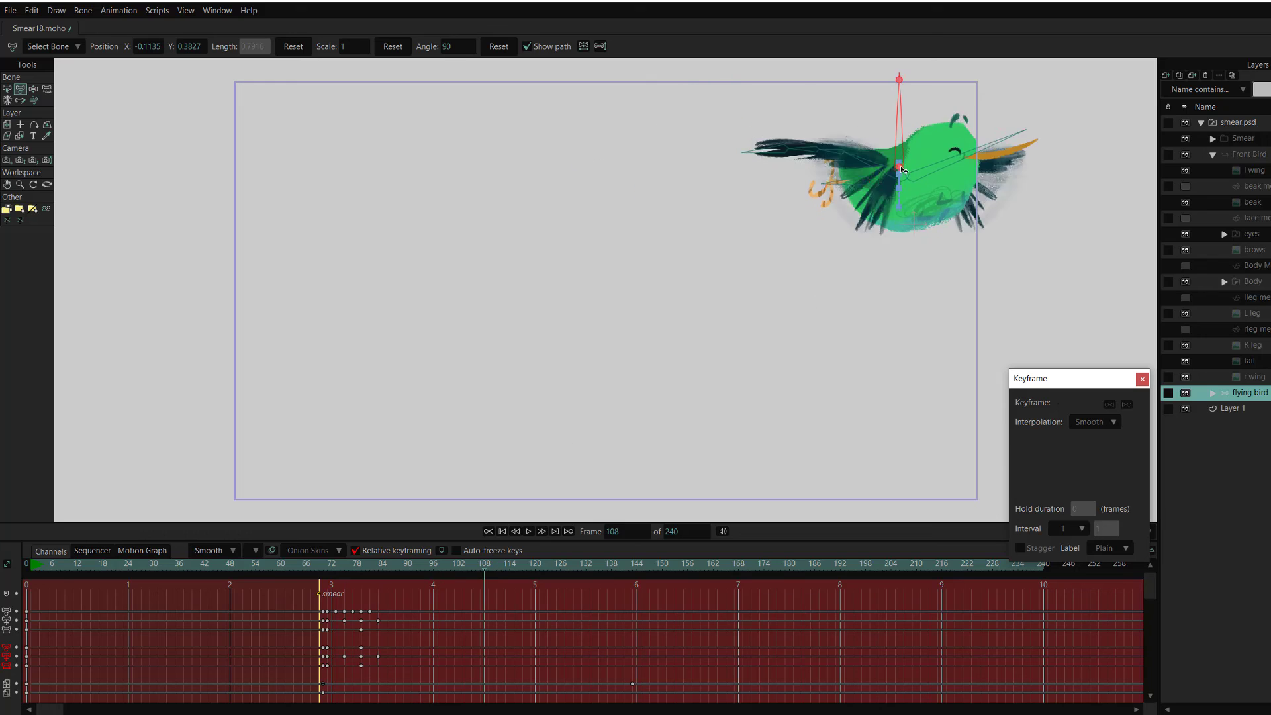
pyautogui.moveTo(899, 175); pyautogui.dragTo(900, 197)
pyautogui.click(616, 568)
pyautogui.moveTo(1109, 197); pyautogui.dragTo(1109, 173)
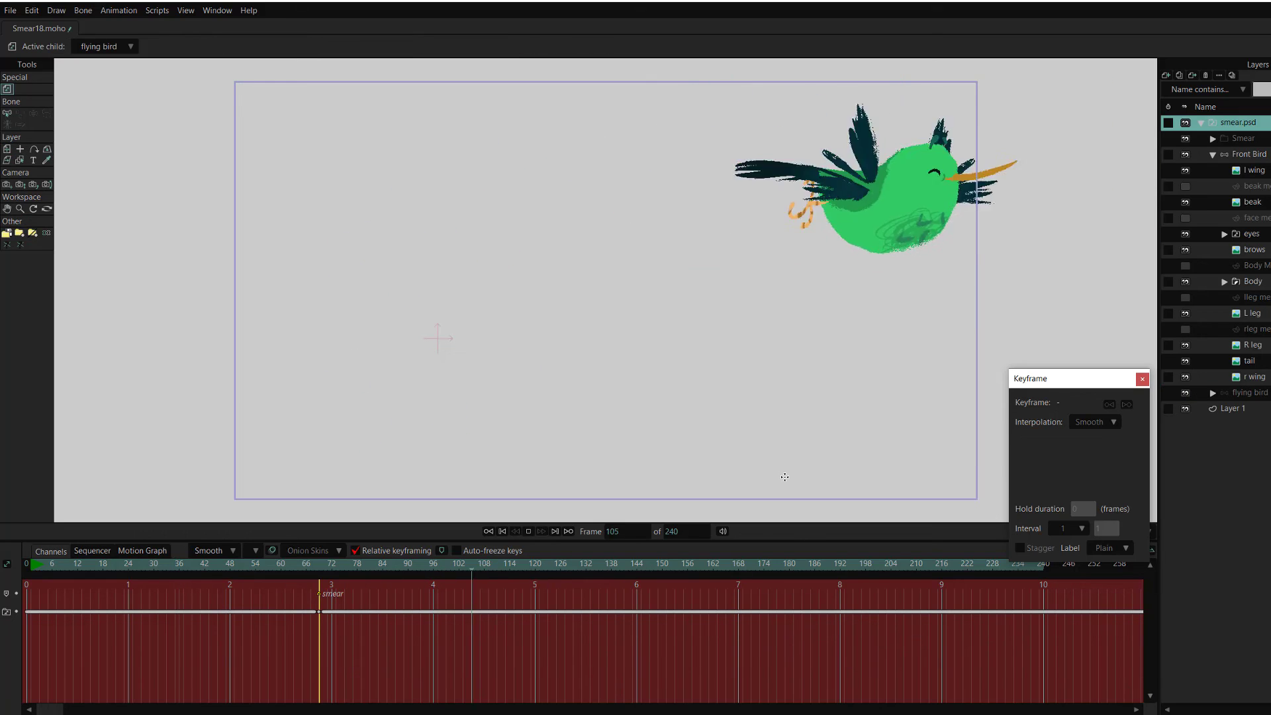